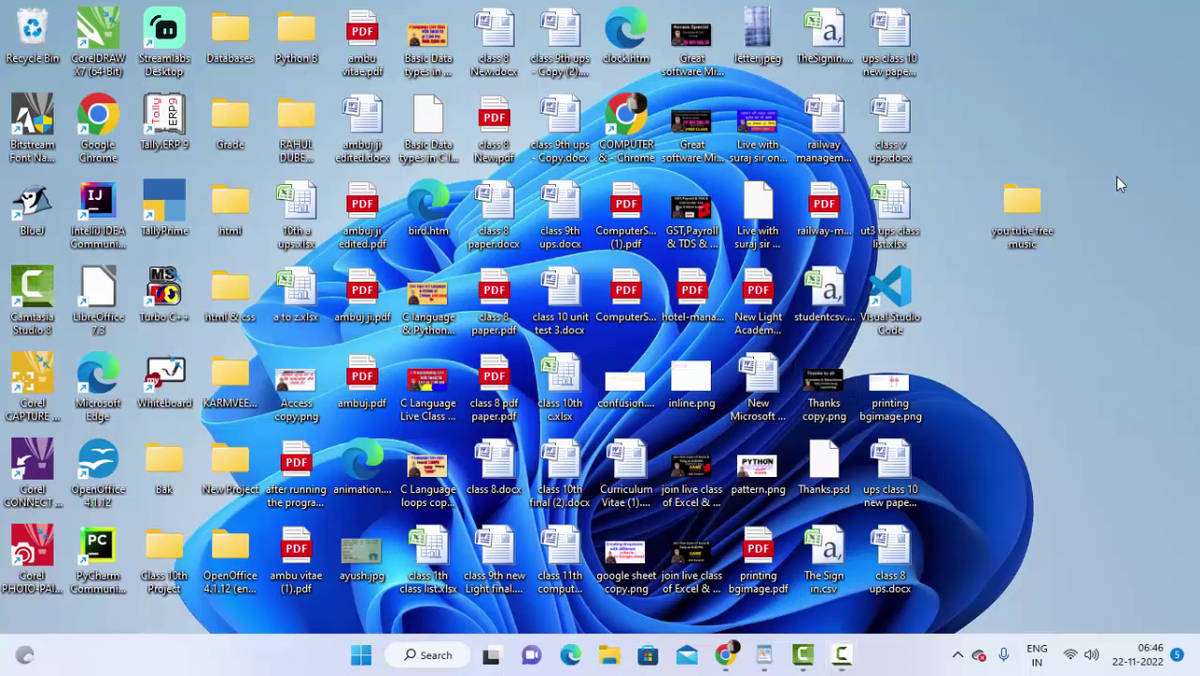
Refresh the desktop and select the schema definition sentence in the document.
right_click(1117, 175)
left_click(1005, 258)
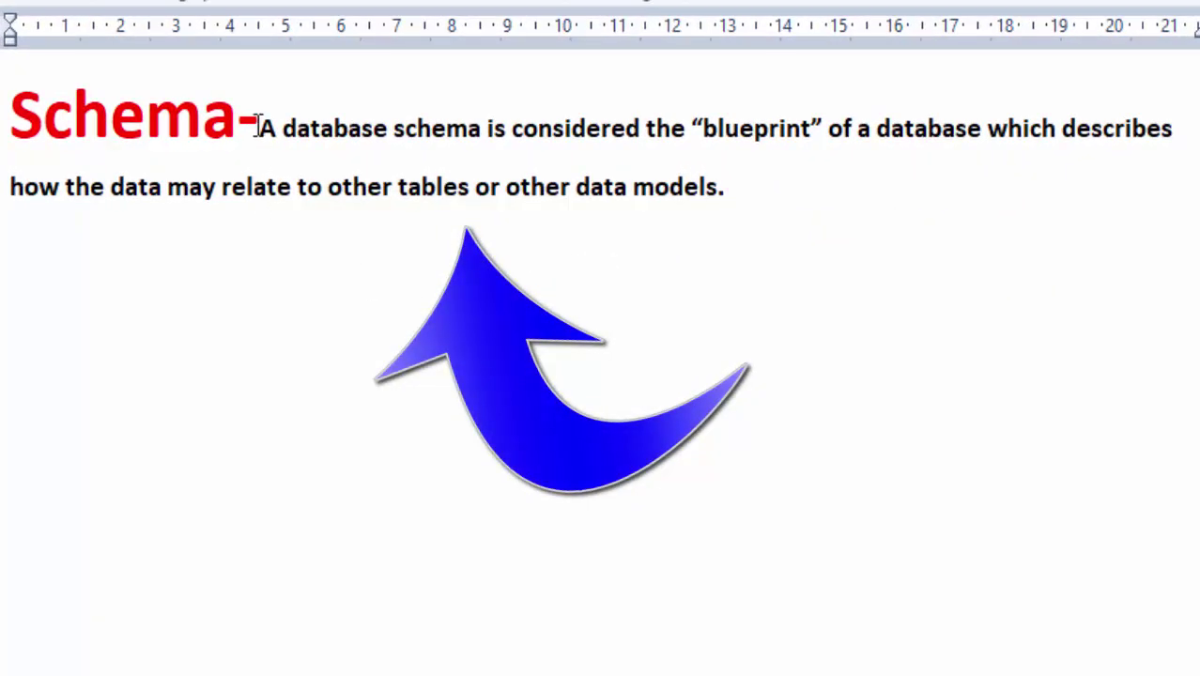
mouse_move(257, 126)
left_mouse_down()
mouse_move(485, 125)
mouse_move(590, 145)
mouse_move(742, 146)
left_mouse_up()
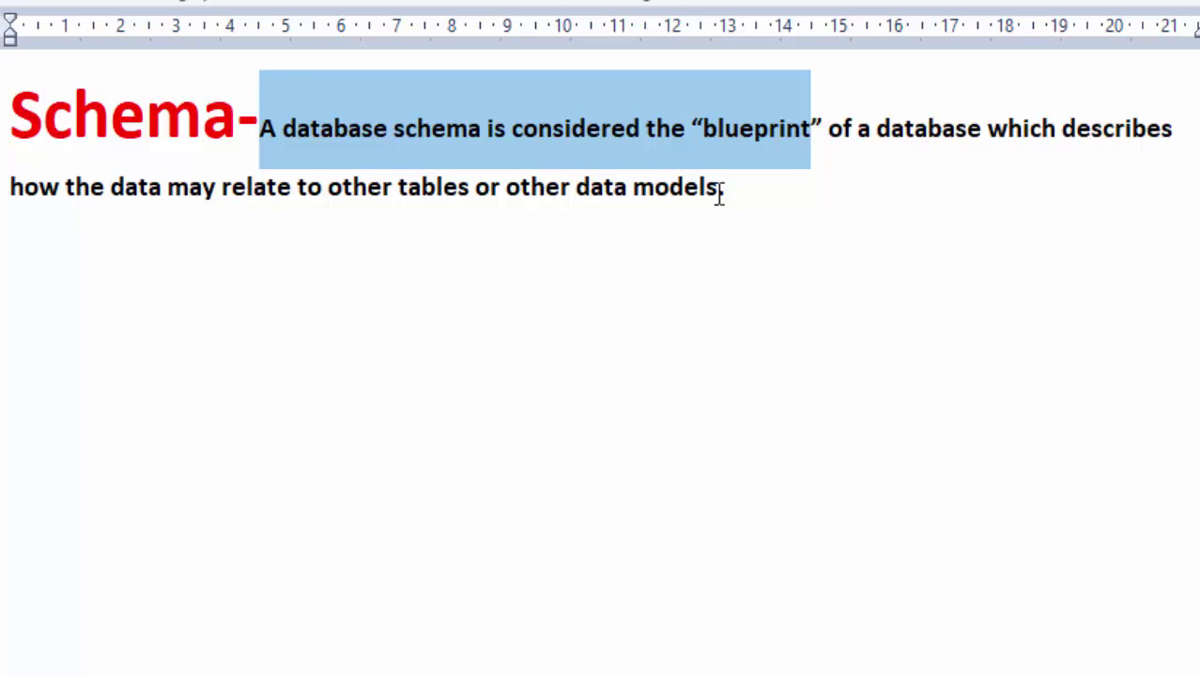
left_click_drag(731, 186, 12, 171)
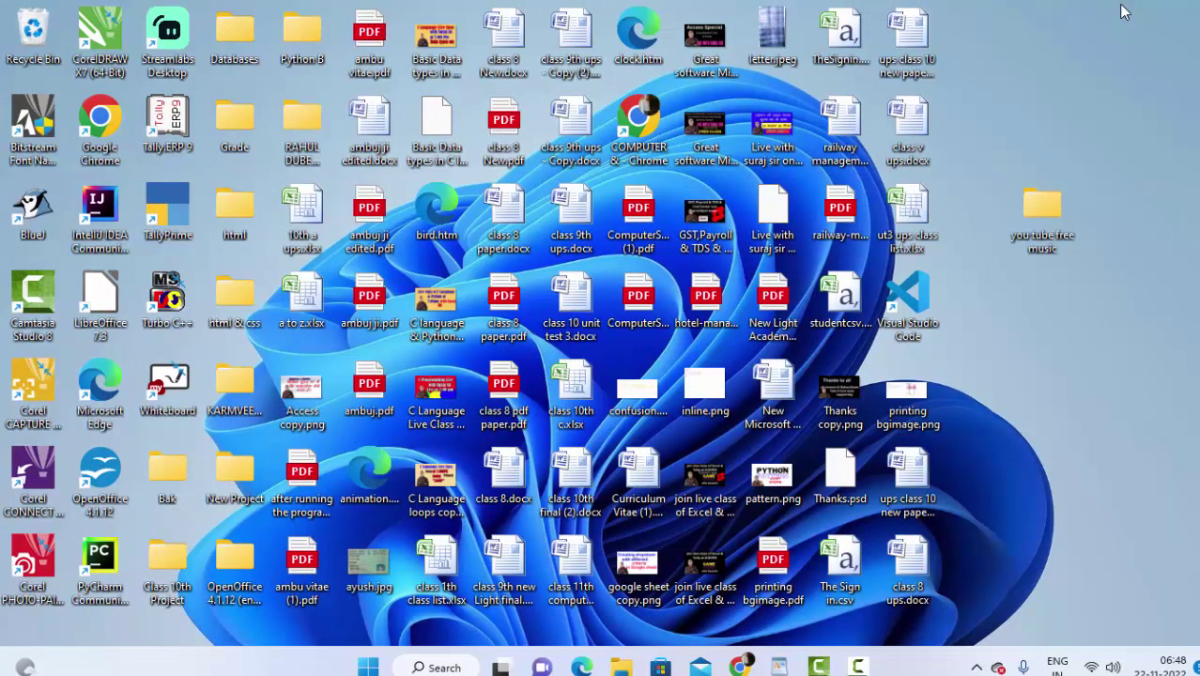
Search for 'ac' in Windows Search and launch Microsoft Office Access 2007.
key("super")
type("aces")
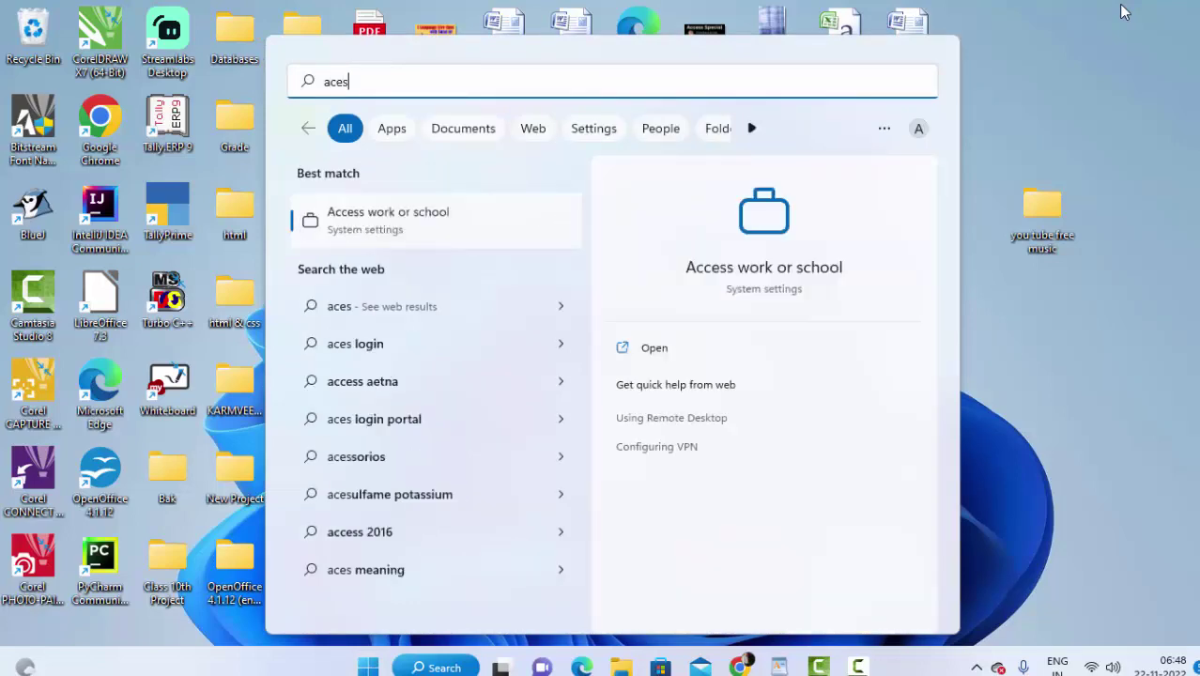
key("BackSpace")
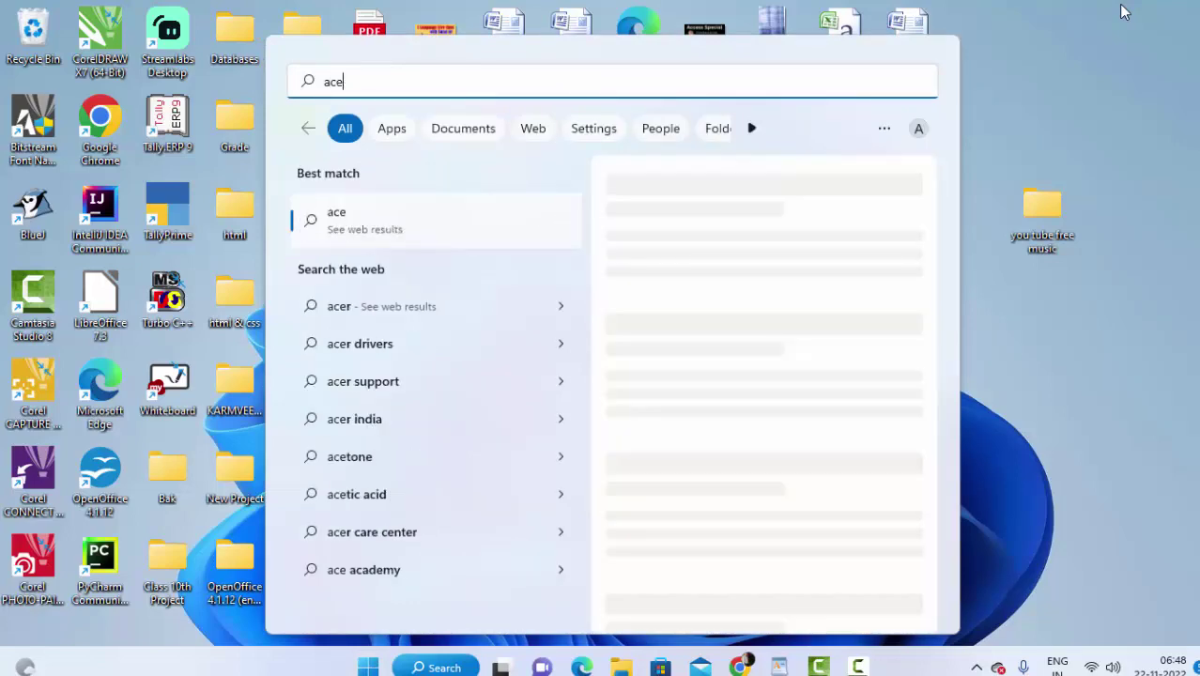
key("BackSpace")
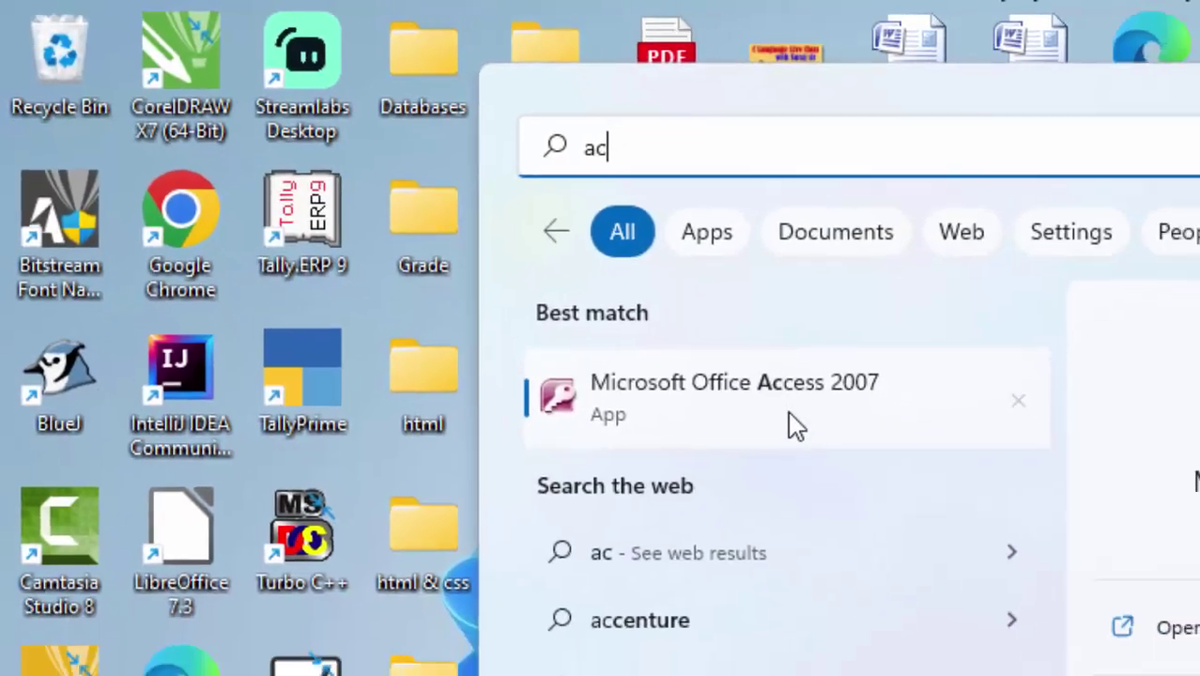
left_click(788, 413)
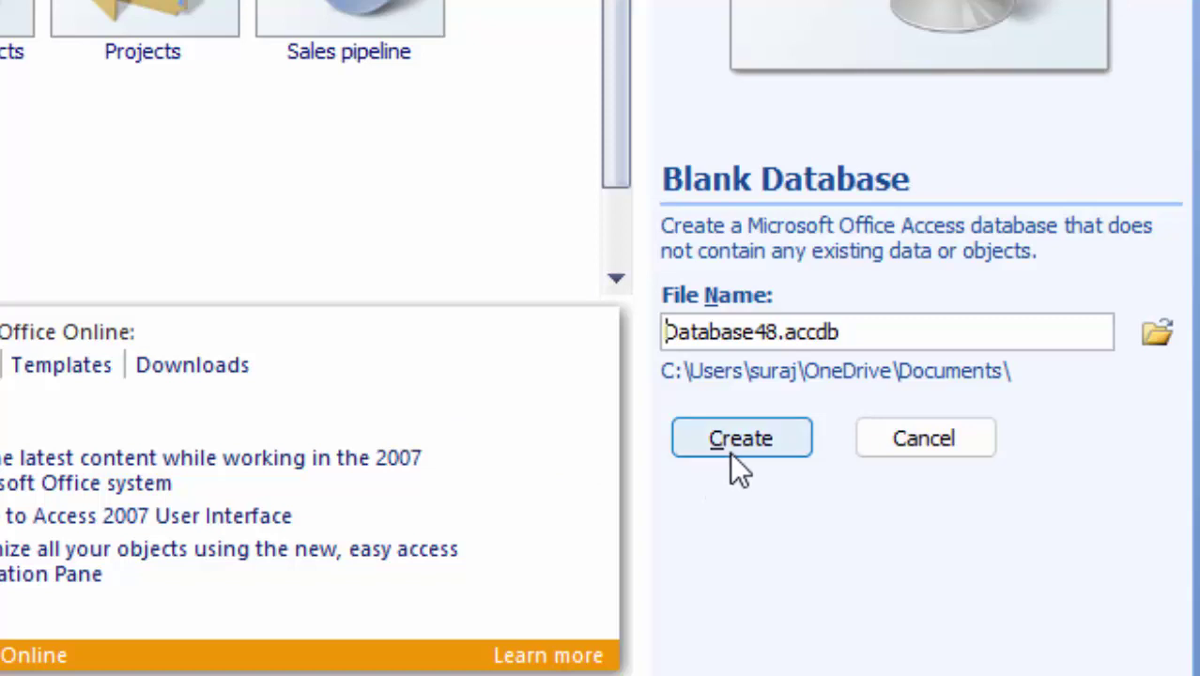
Create a blank database, save its first table as StudentT in Design view, and clear the ID name.
left_click(734, 446)
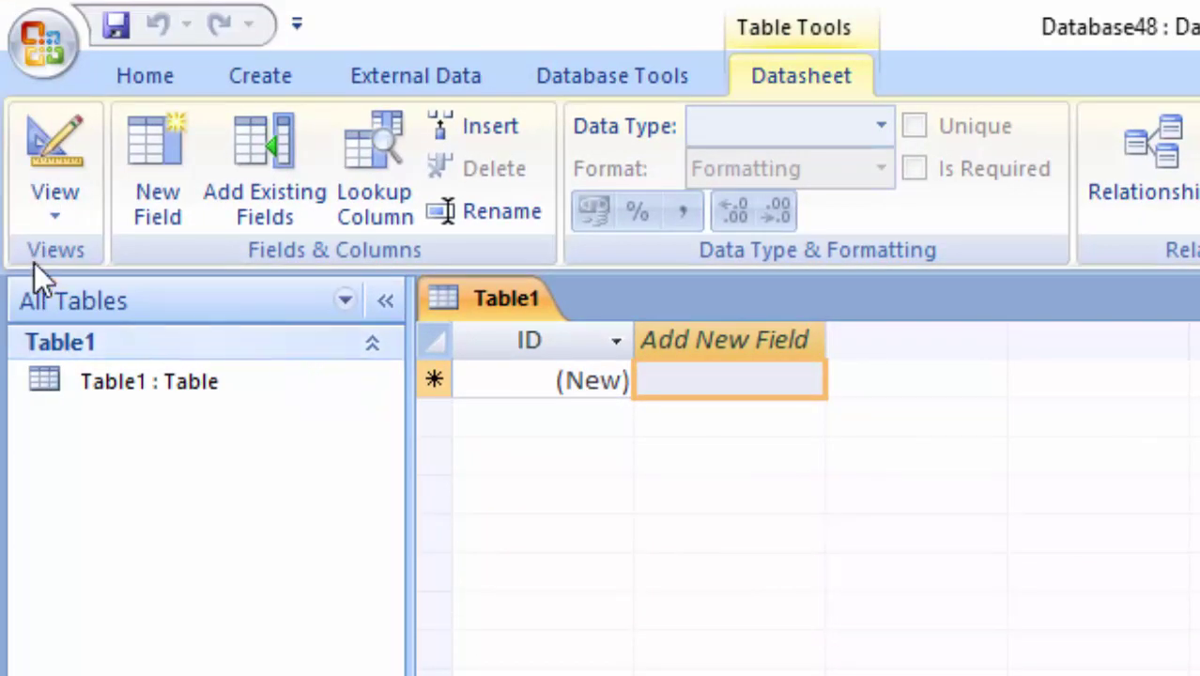
left_click(55, 216)
left_click(141, 363)
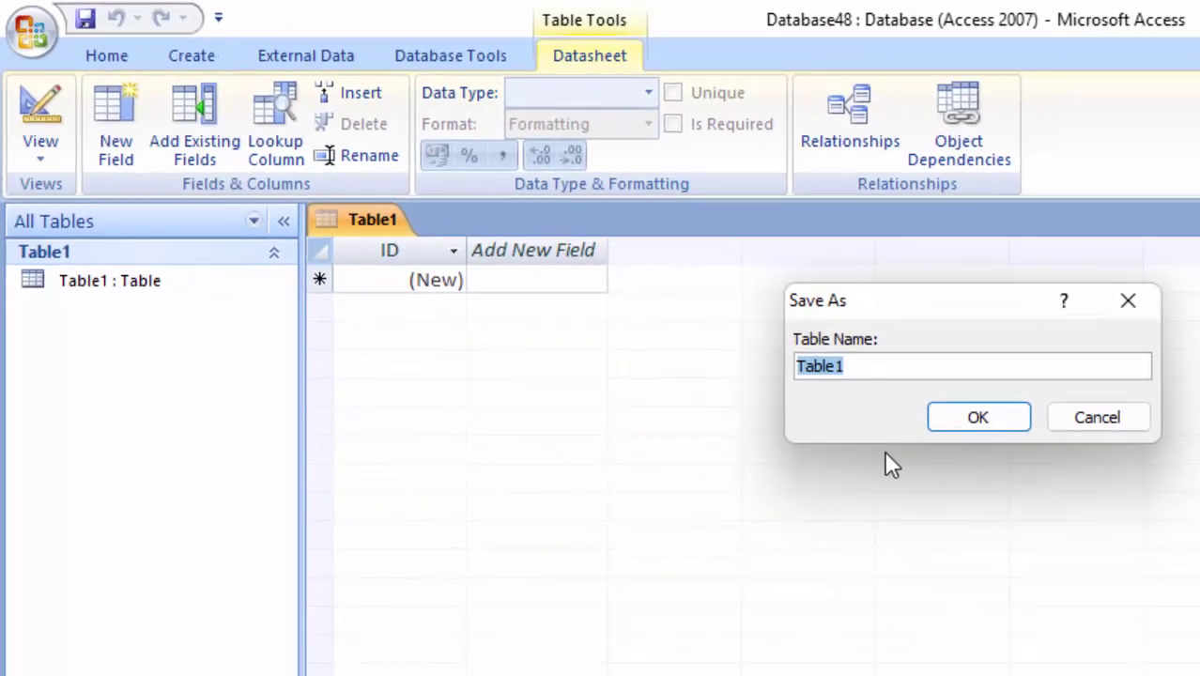
key("BackSpace")
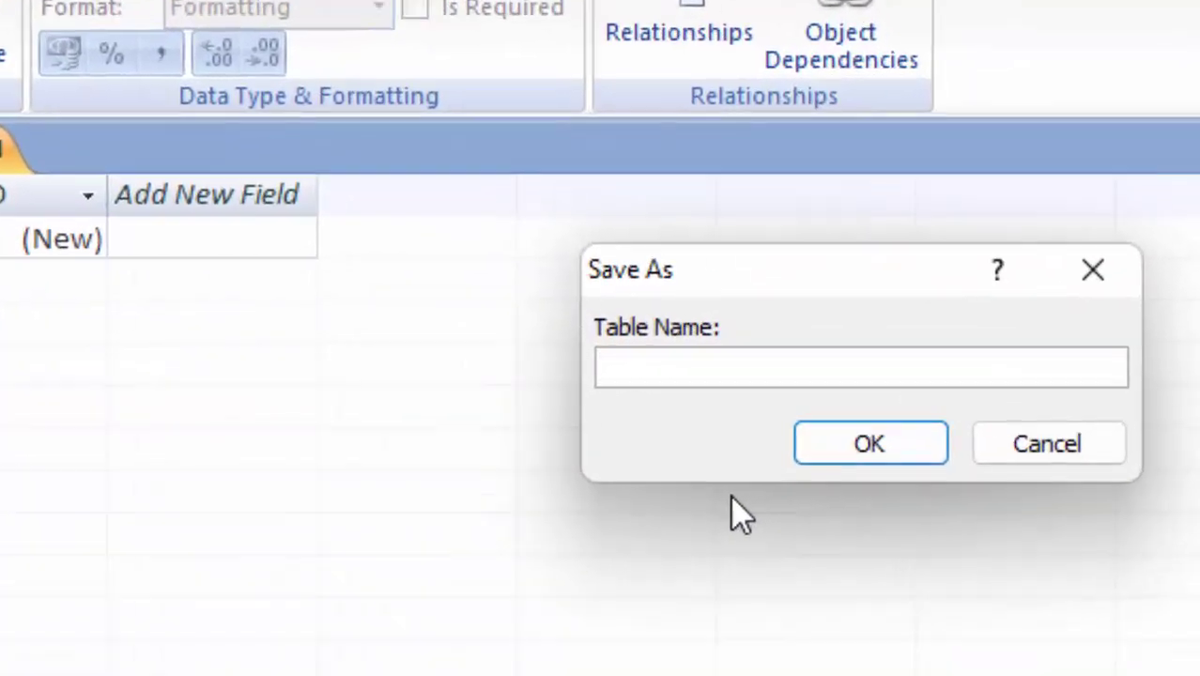
type("Stud")
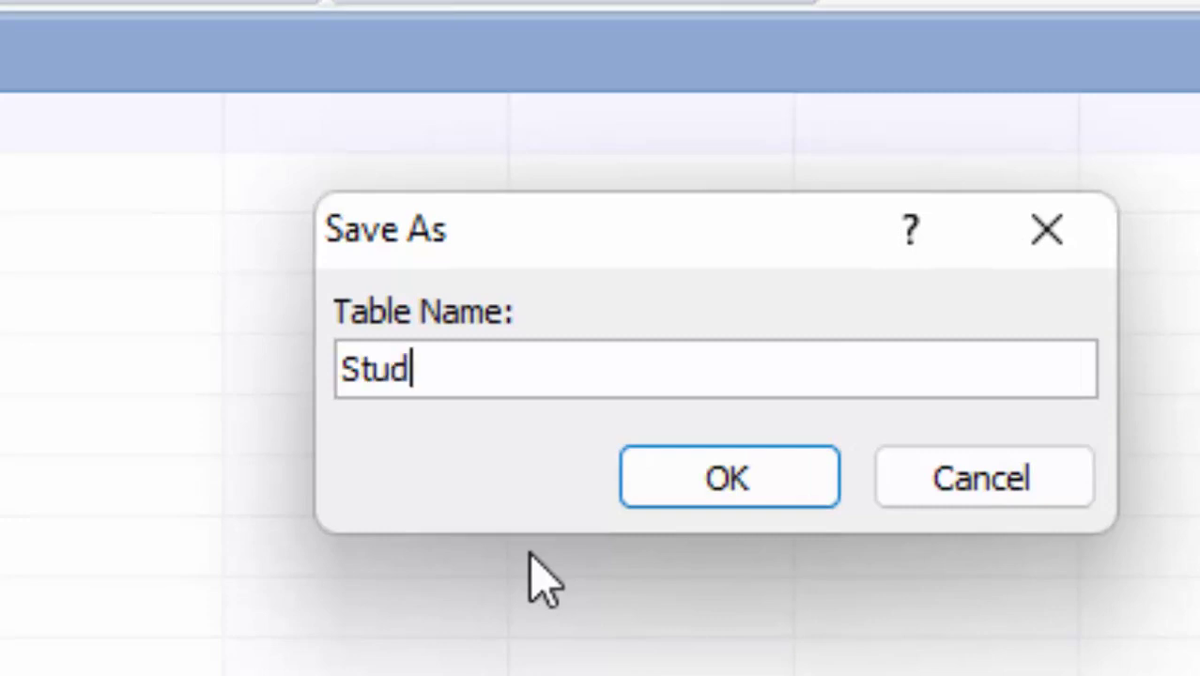
type("entT")
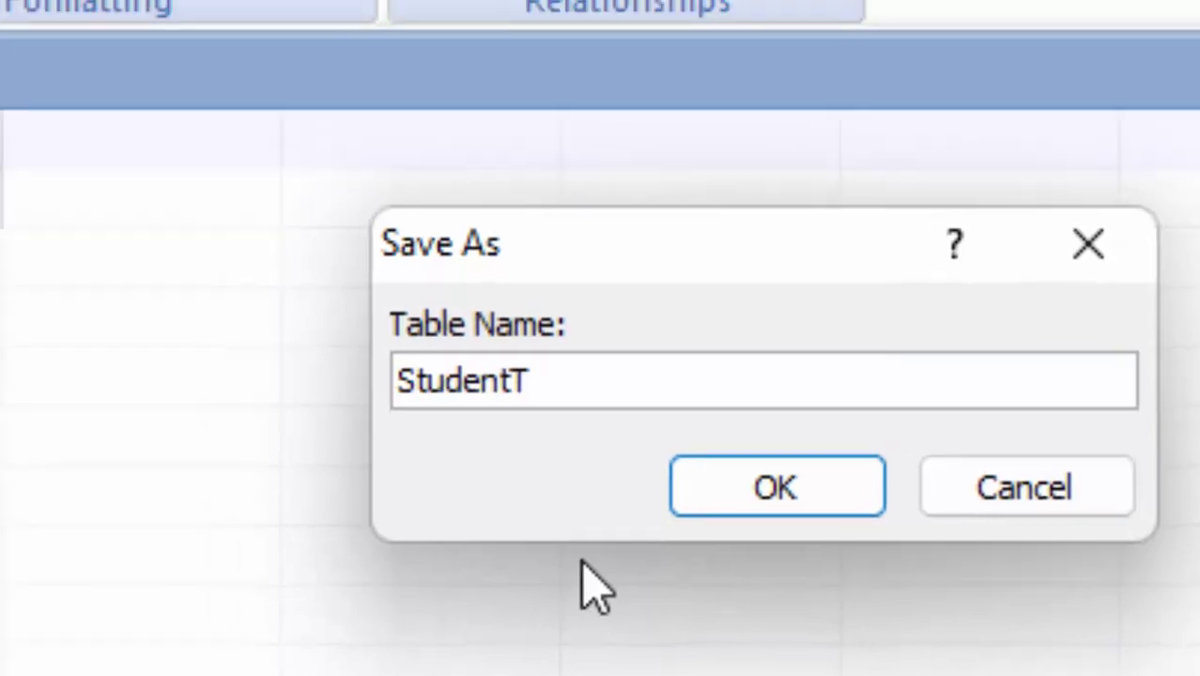
key("Return")
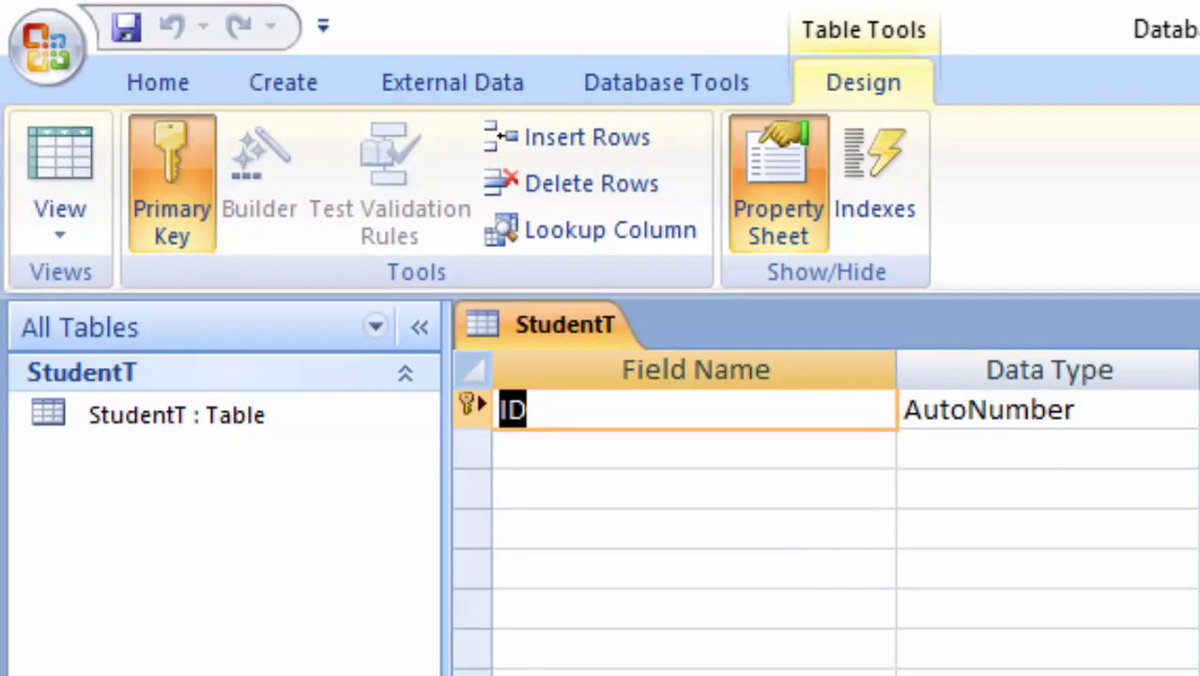
key("BackSpace")
Rename the key field to Roll Number and add a Text field 'Name of Students'.
type("Roll ")
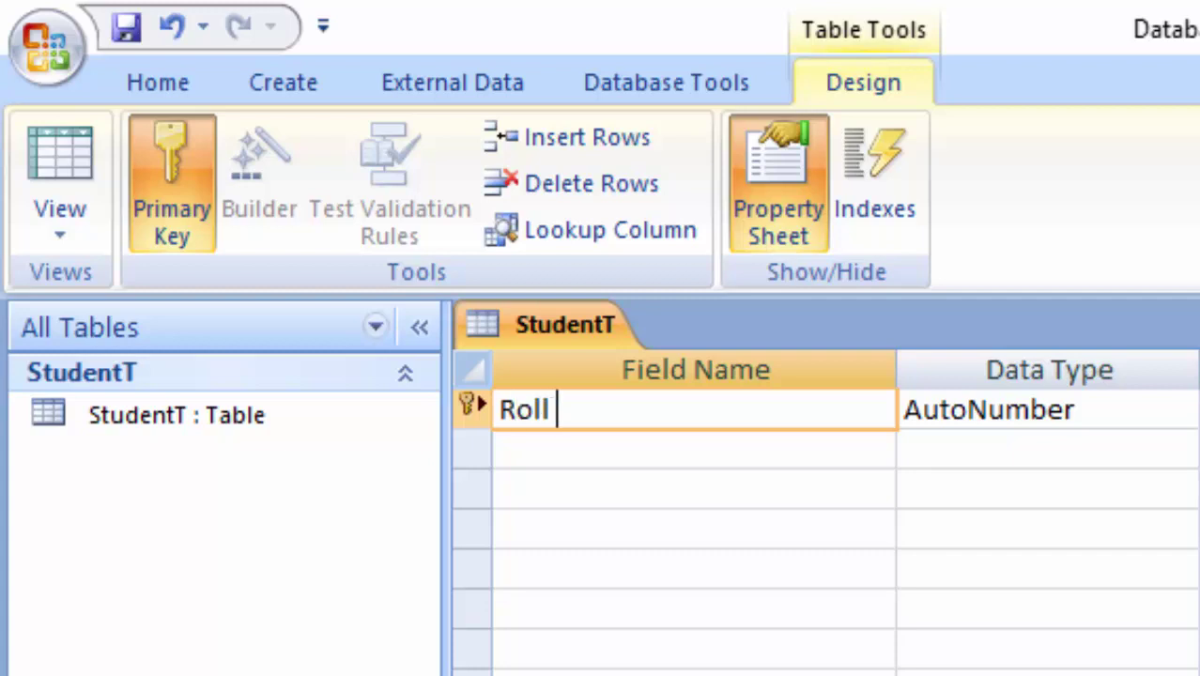
type("Number")
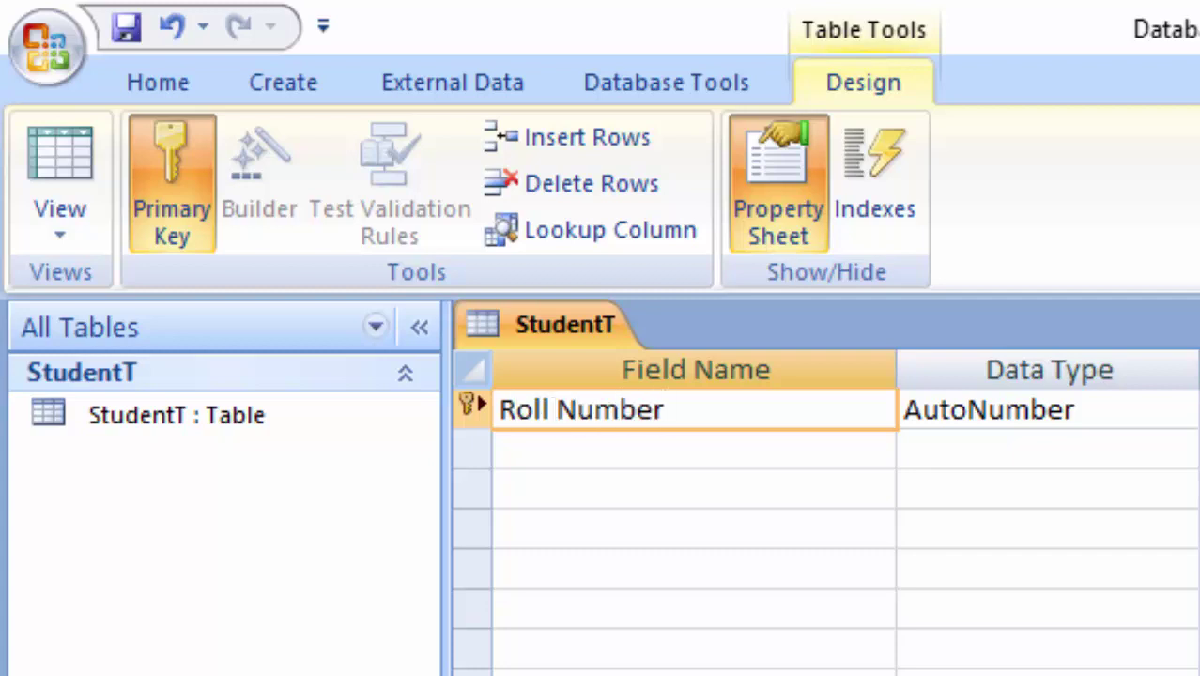
left_click(626, 449)
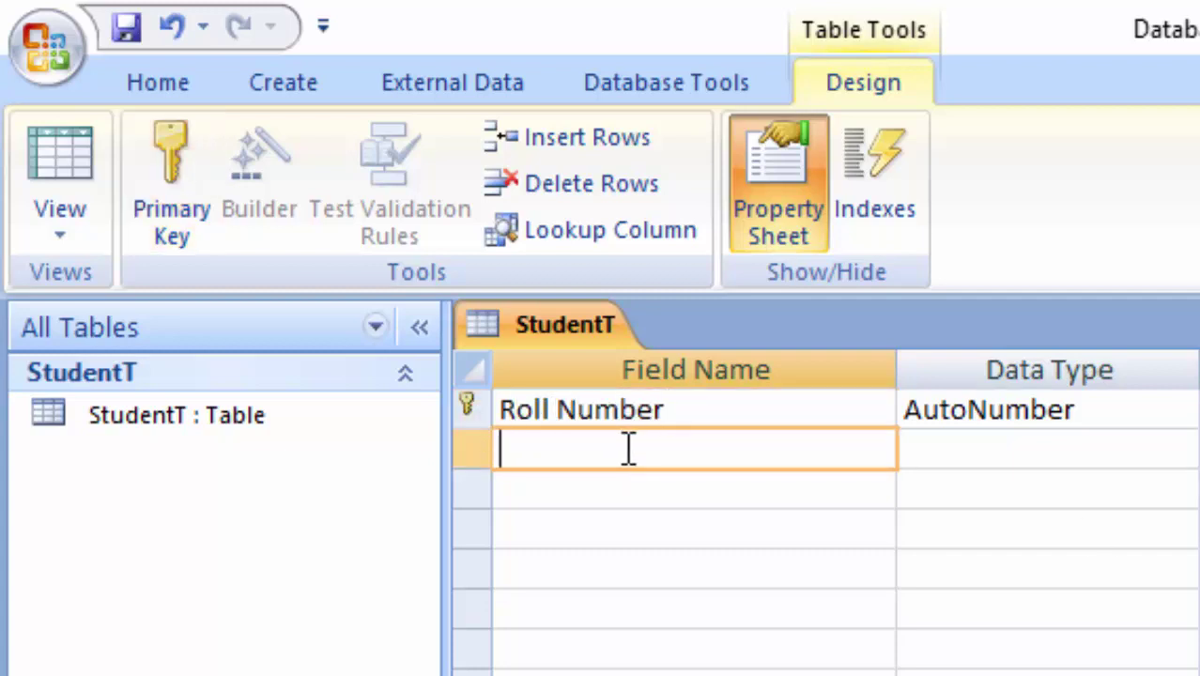
type("Name of")
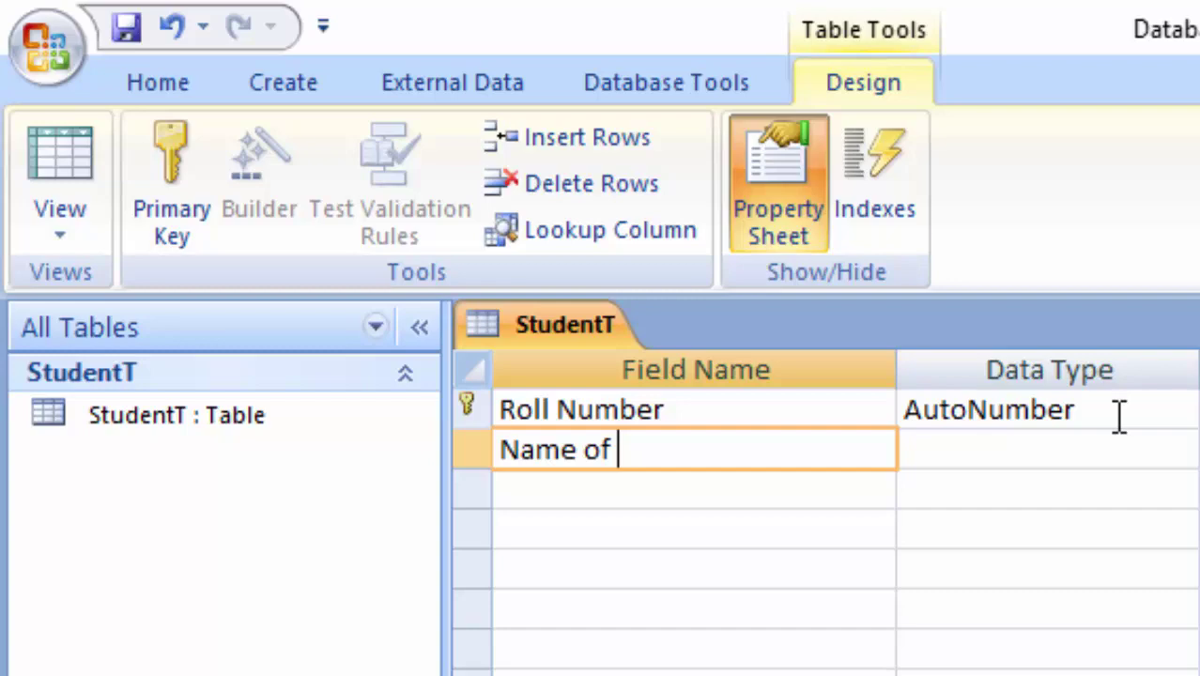
type("Student")
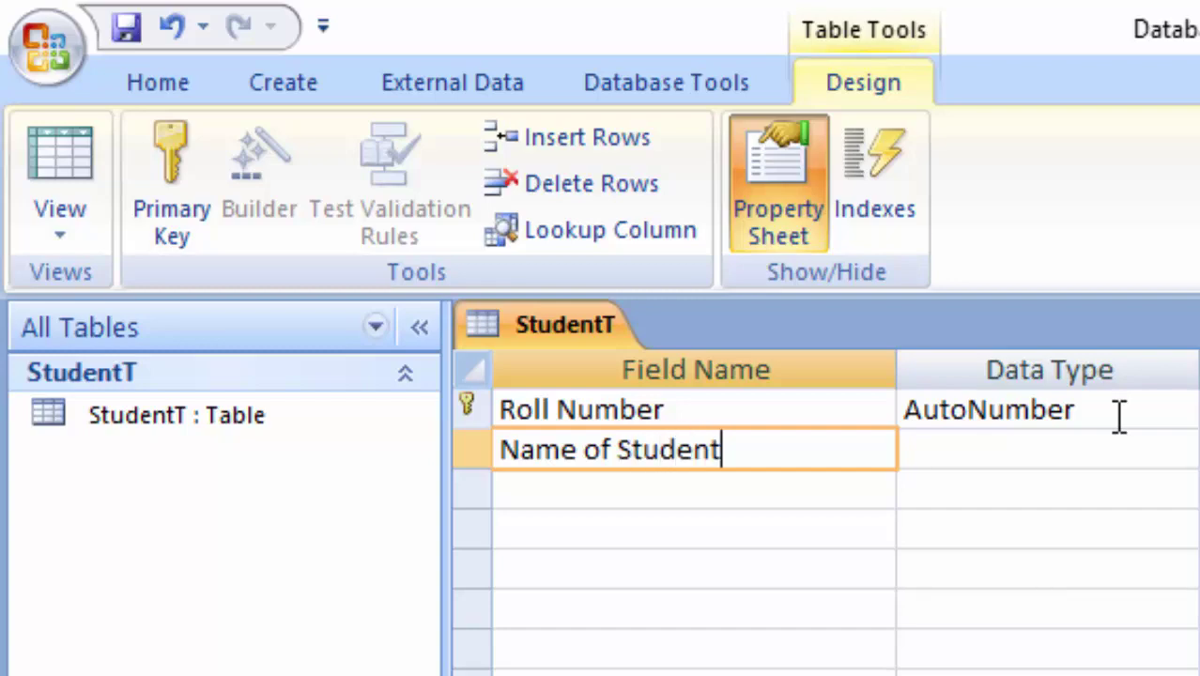
type("s")
left_click(638, 265)
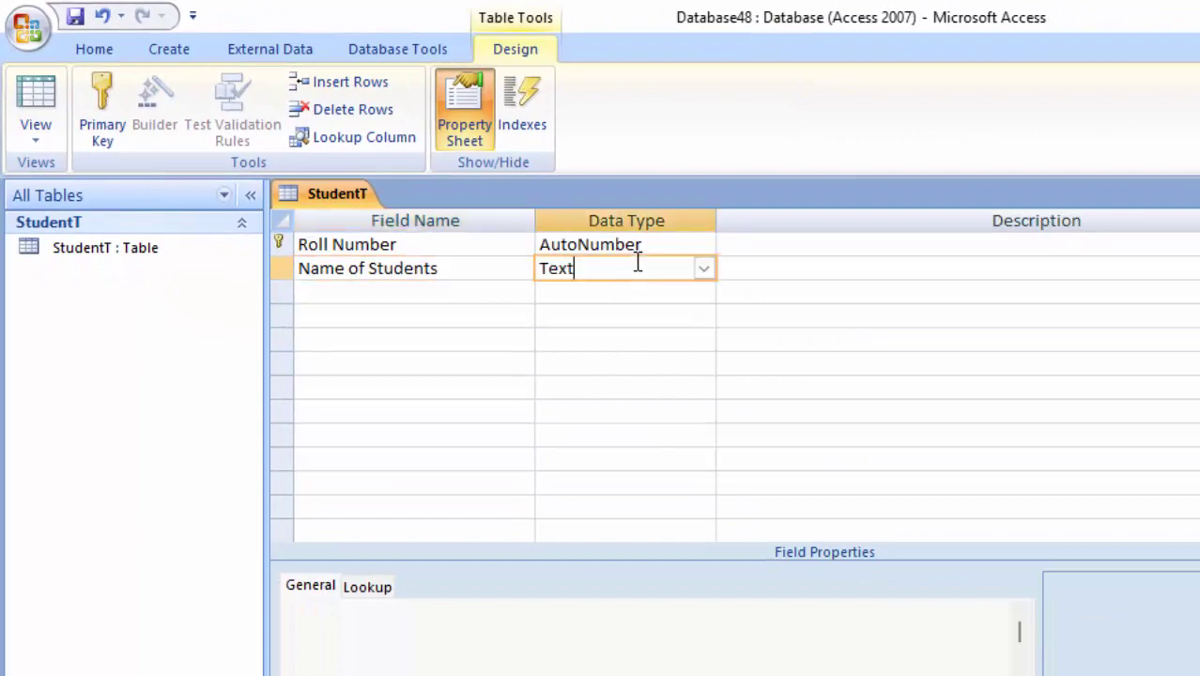
left_click(705, 268)
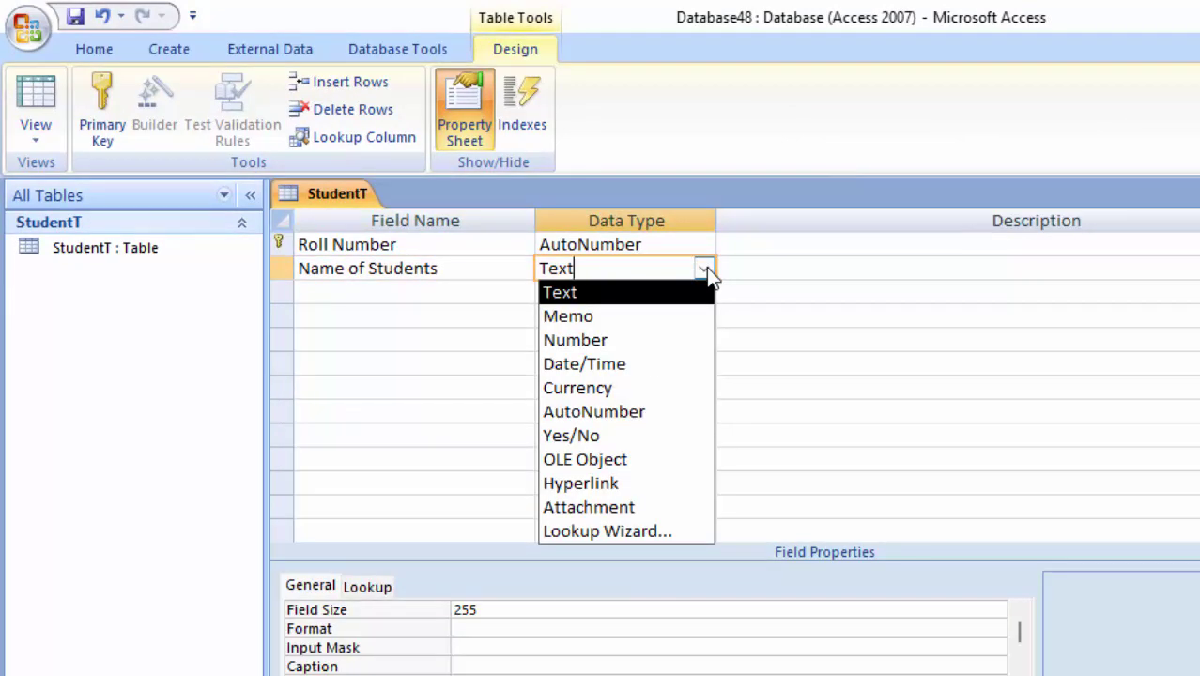
left_click(707, 273)
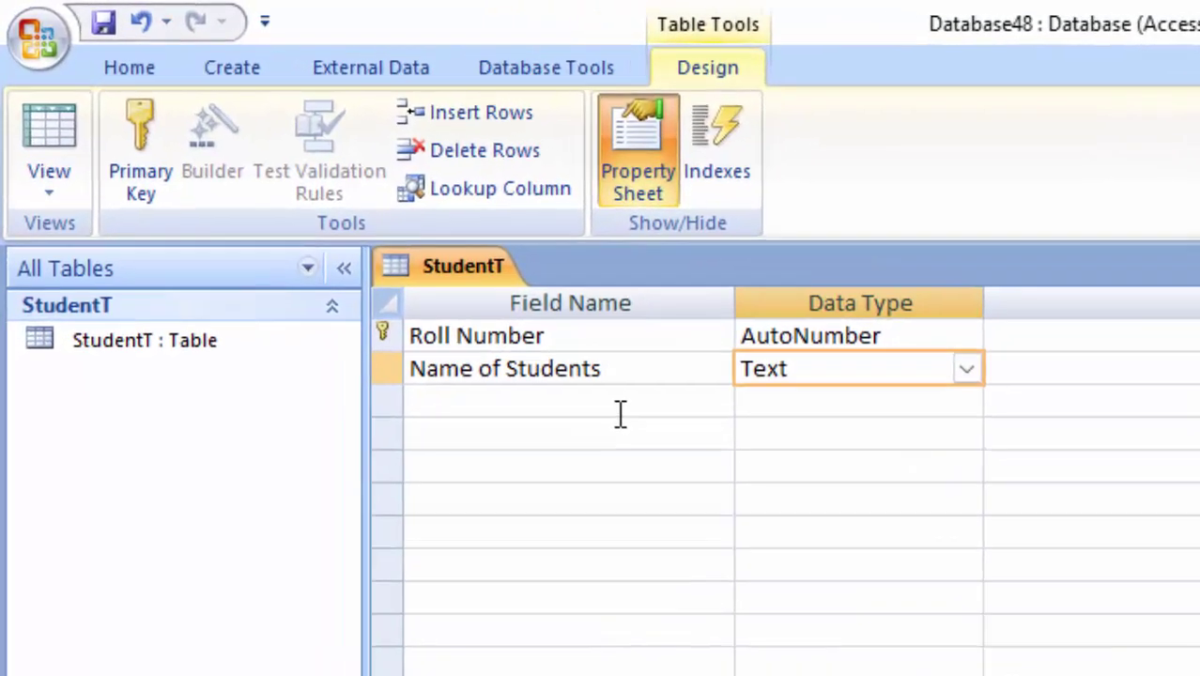
Add a Class field and switch StudentT to Datasheet view.
left_click(620, 416)
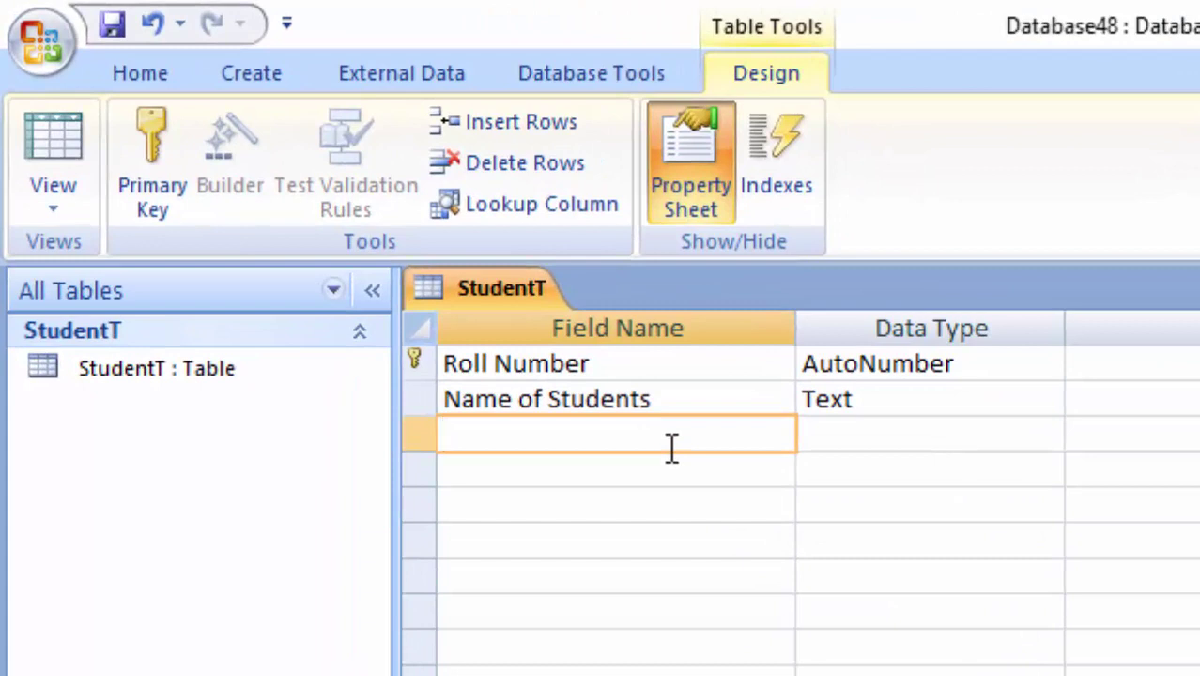
type("Class")
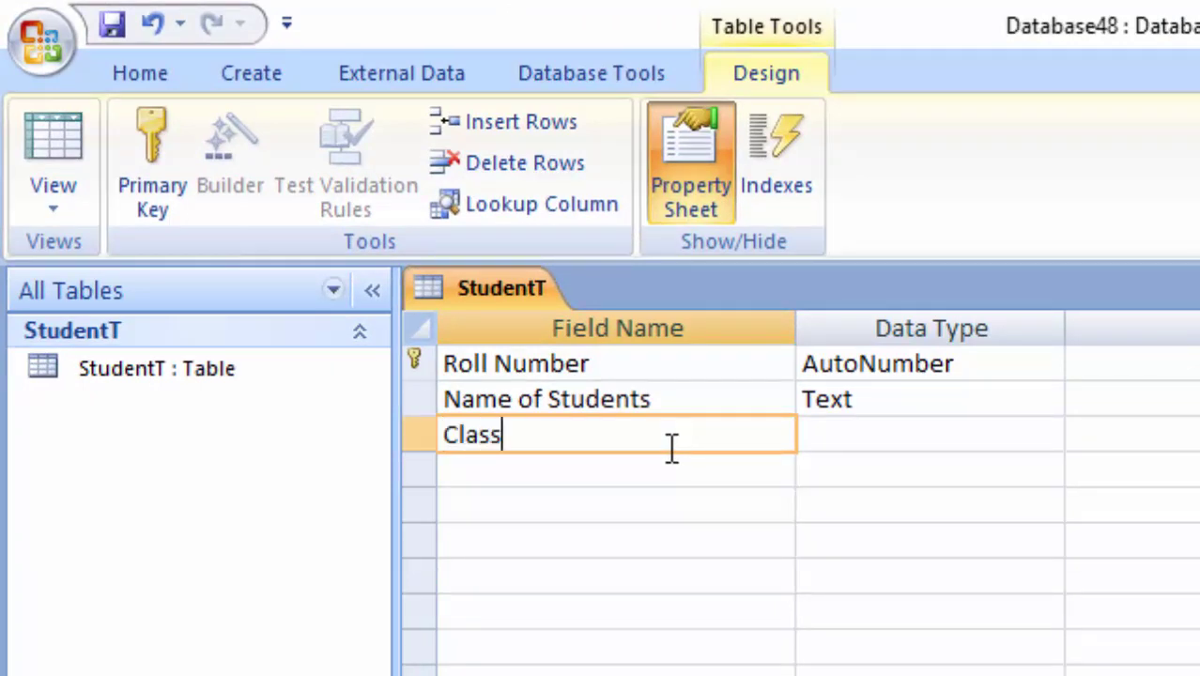
left_click(1030, 435)
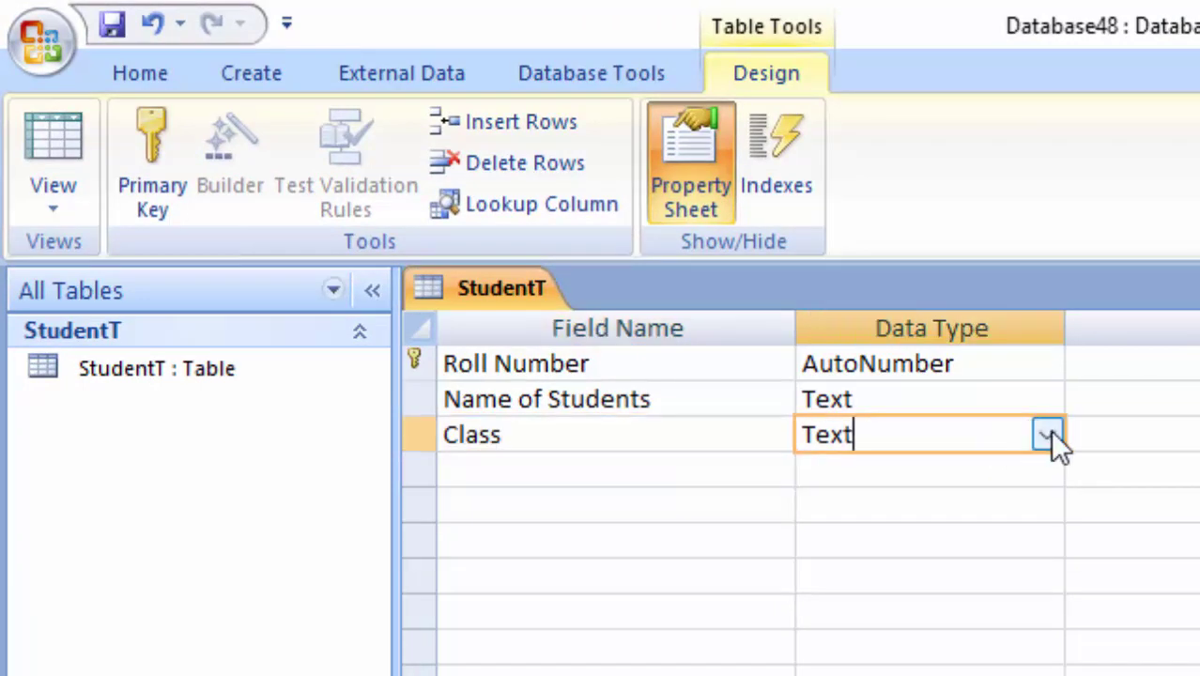
left_click(1050, 434)
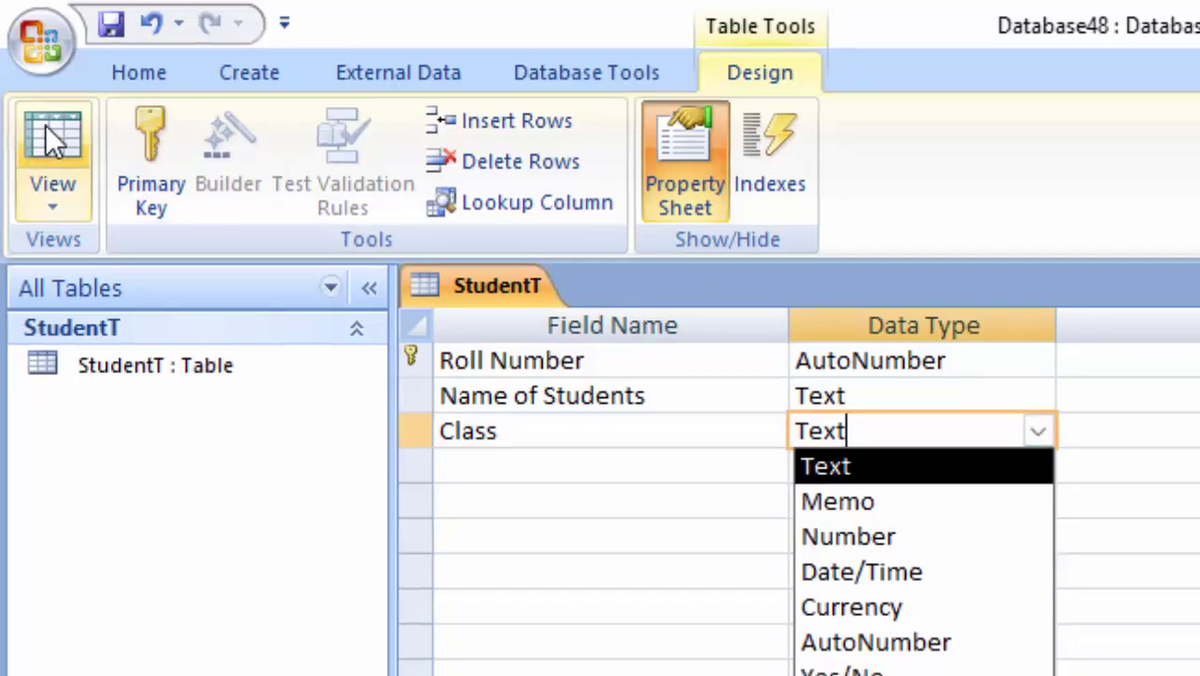
left_click(49, 132)
Save the table, widen the Name of Students column, and enter Ram in class 12th.
left_click(932, 594)
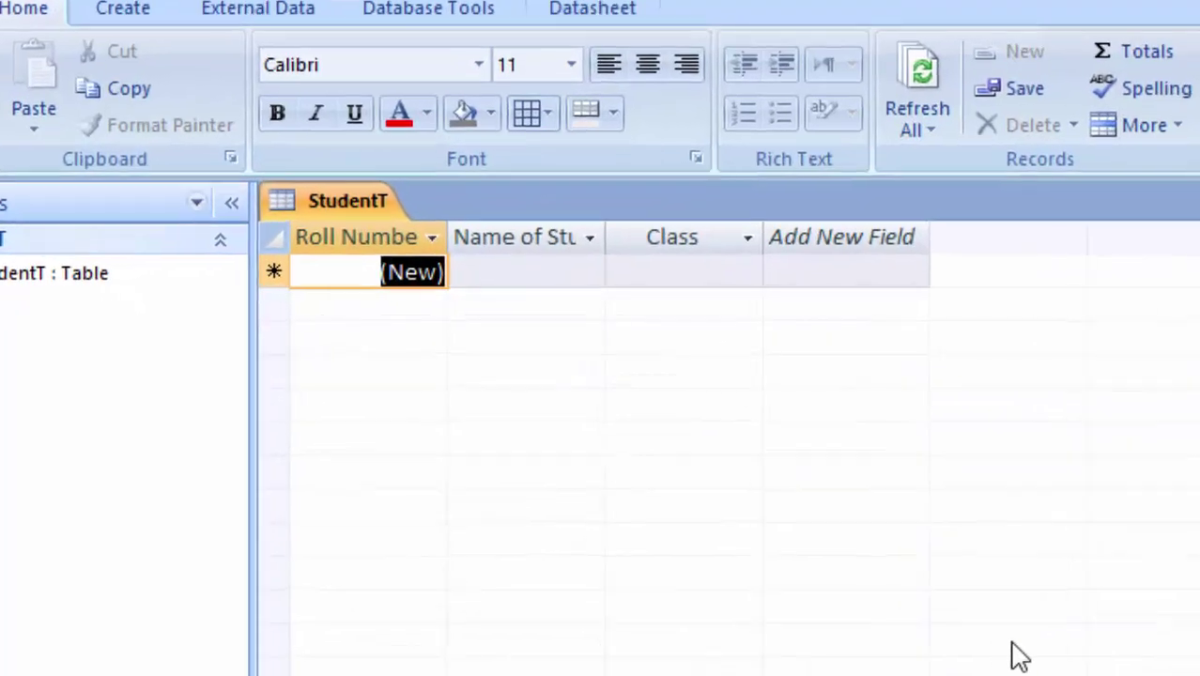
left_click_drag(658, 213, 785, 356)
left_click(698, 270)
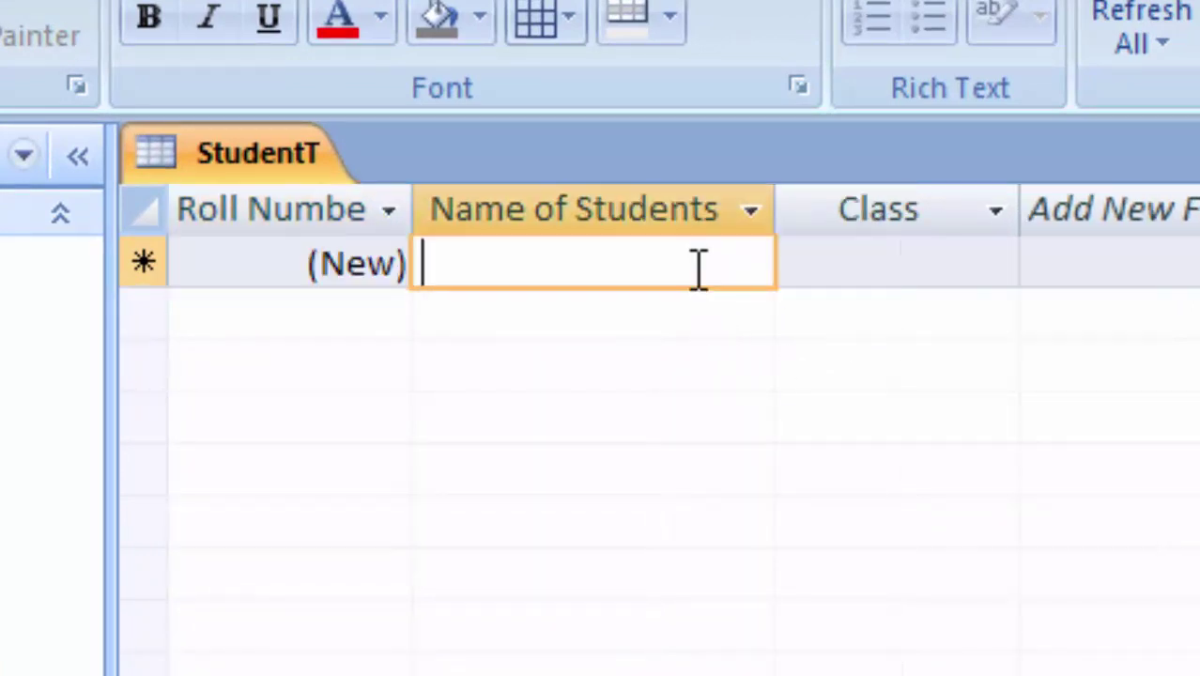
type("Ram")
key("Tab")
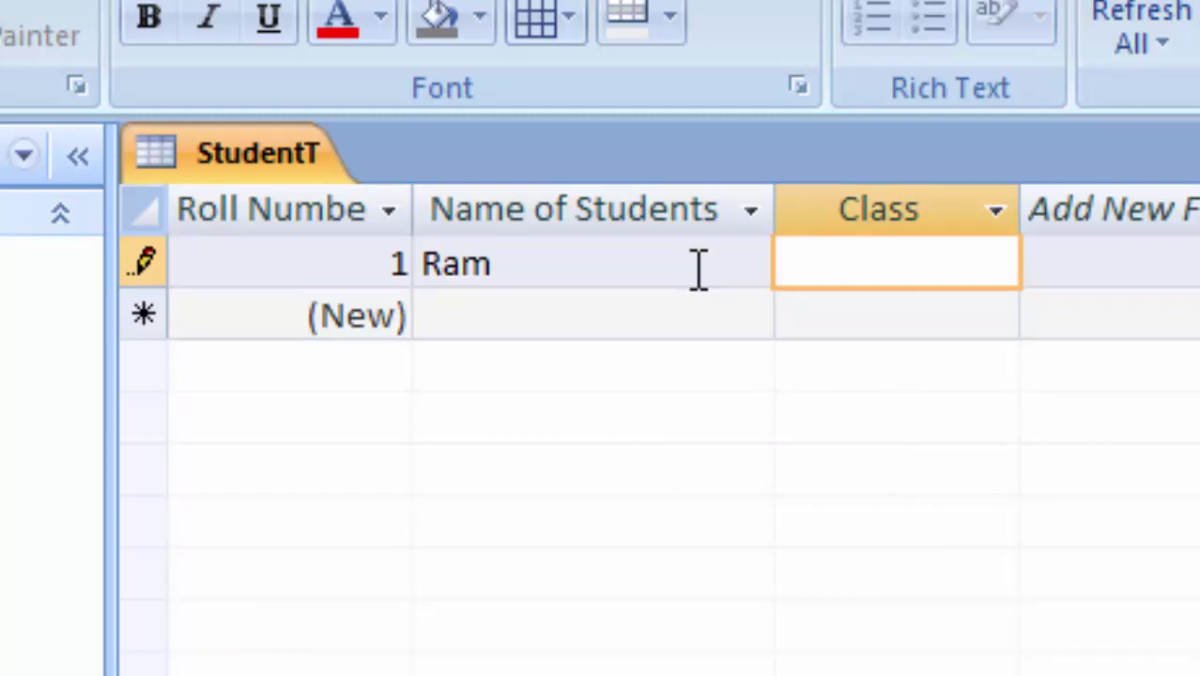
type("12")
key("Tab")
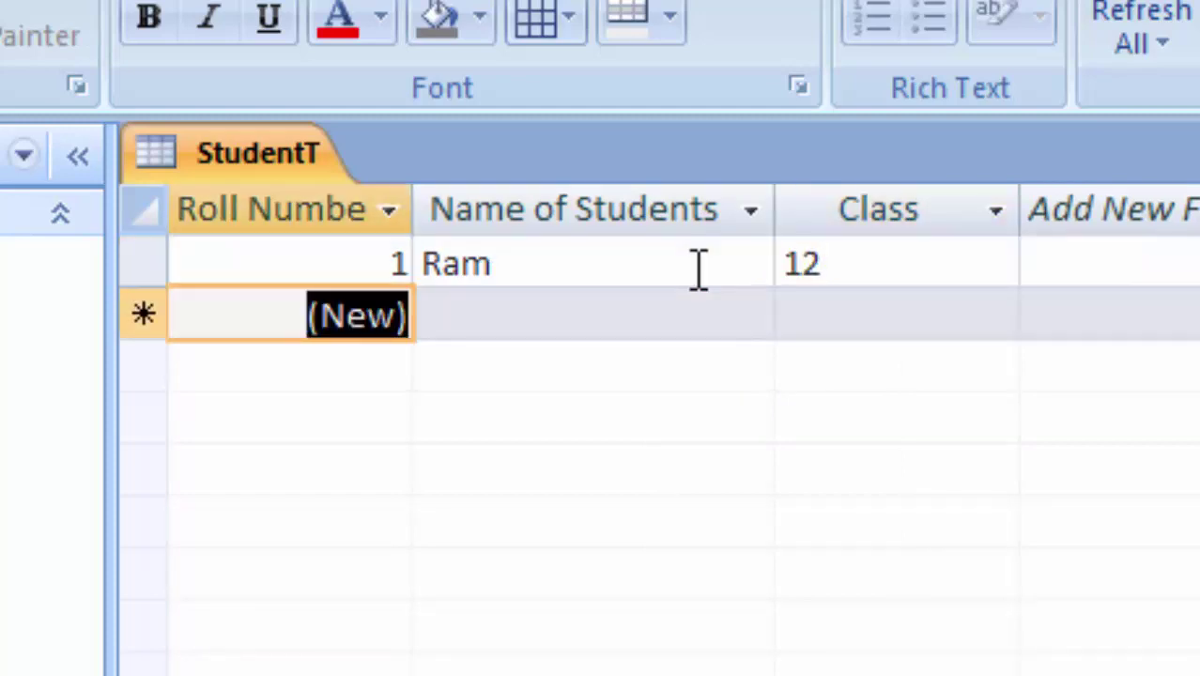
key("Tab")
left_click(894, 263)
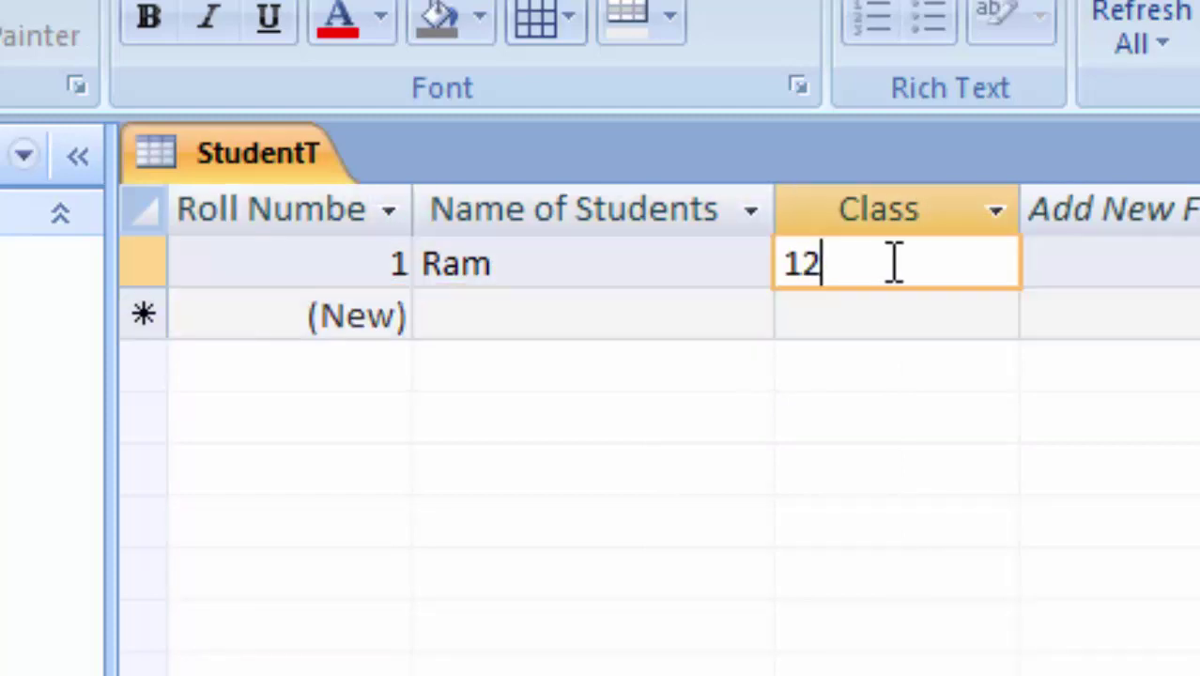
type("th")
key("Tab")
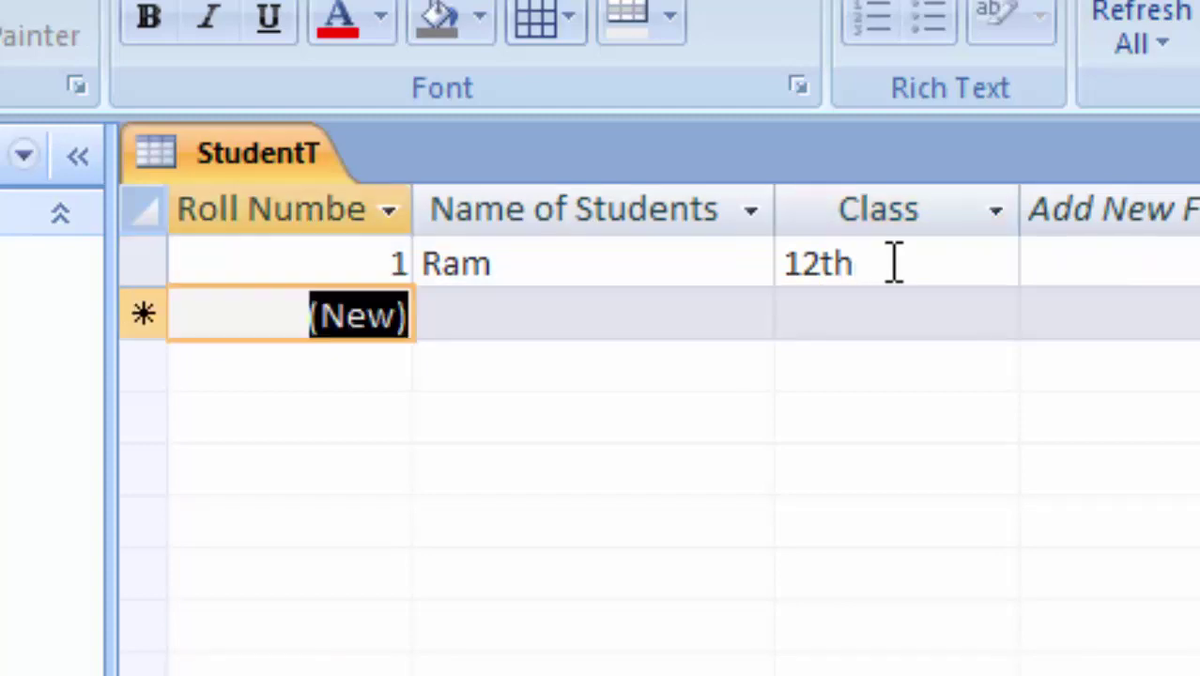
key("Tab")
Add students Heena, Ritesh and Saroj, each in class 12th.
type("H")
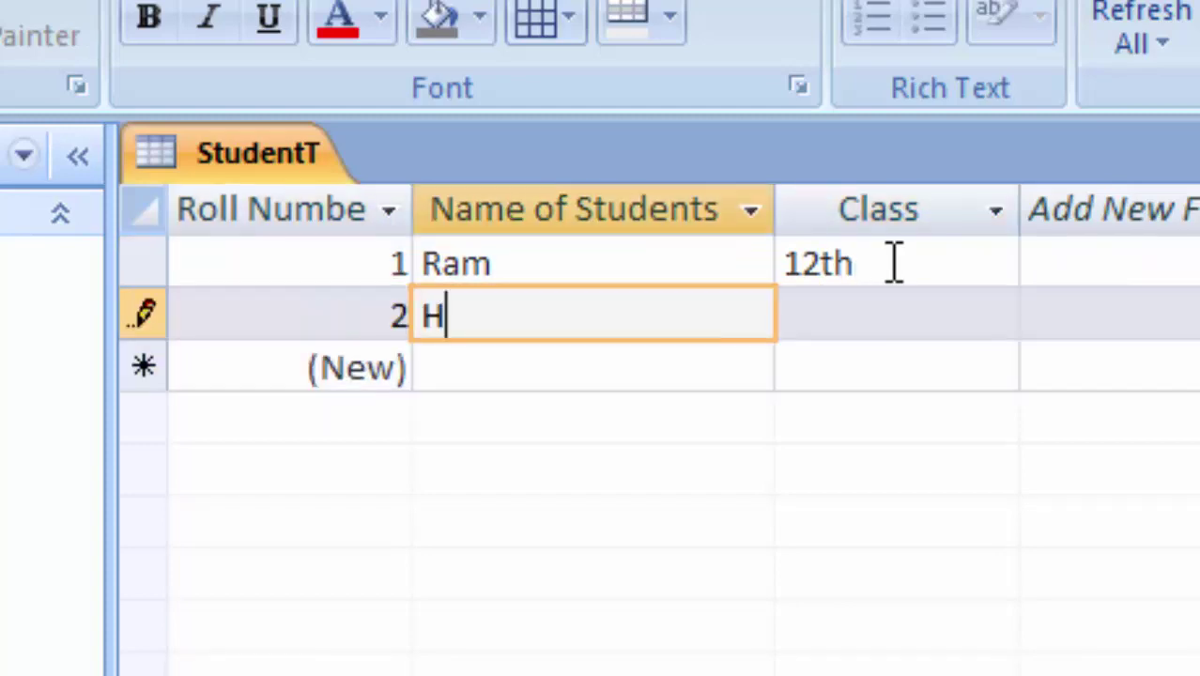
type("eena")
key("Tab")
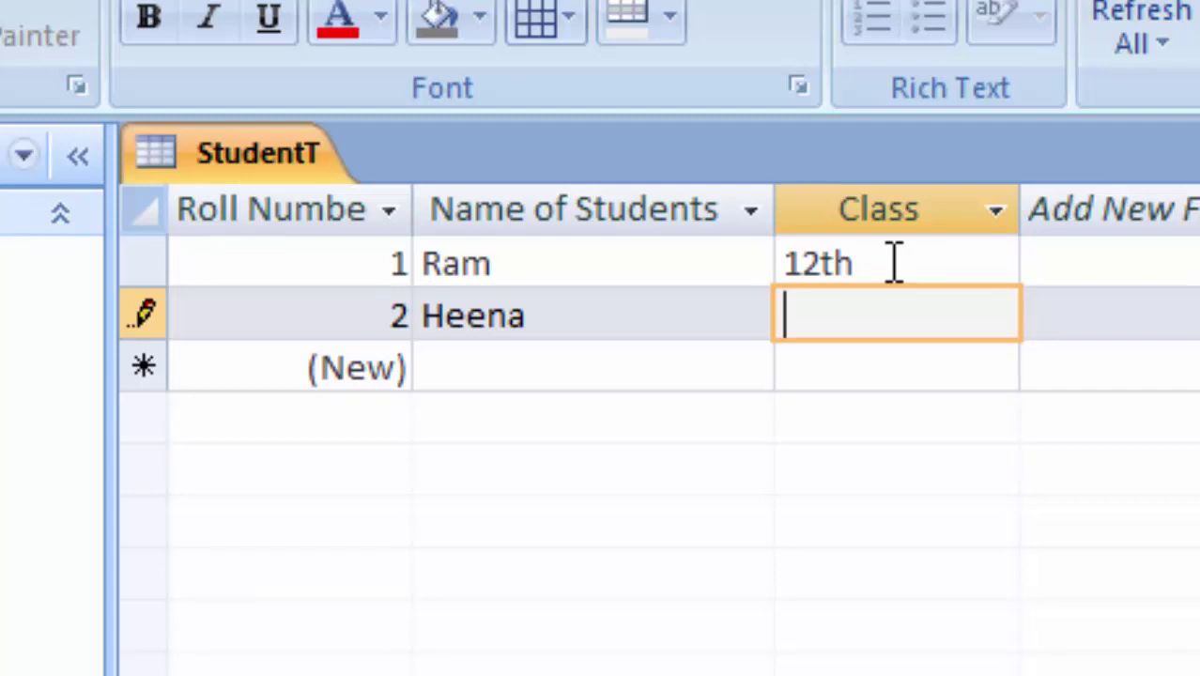
type("12th")
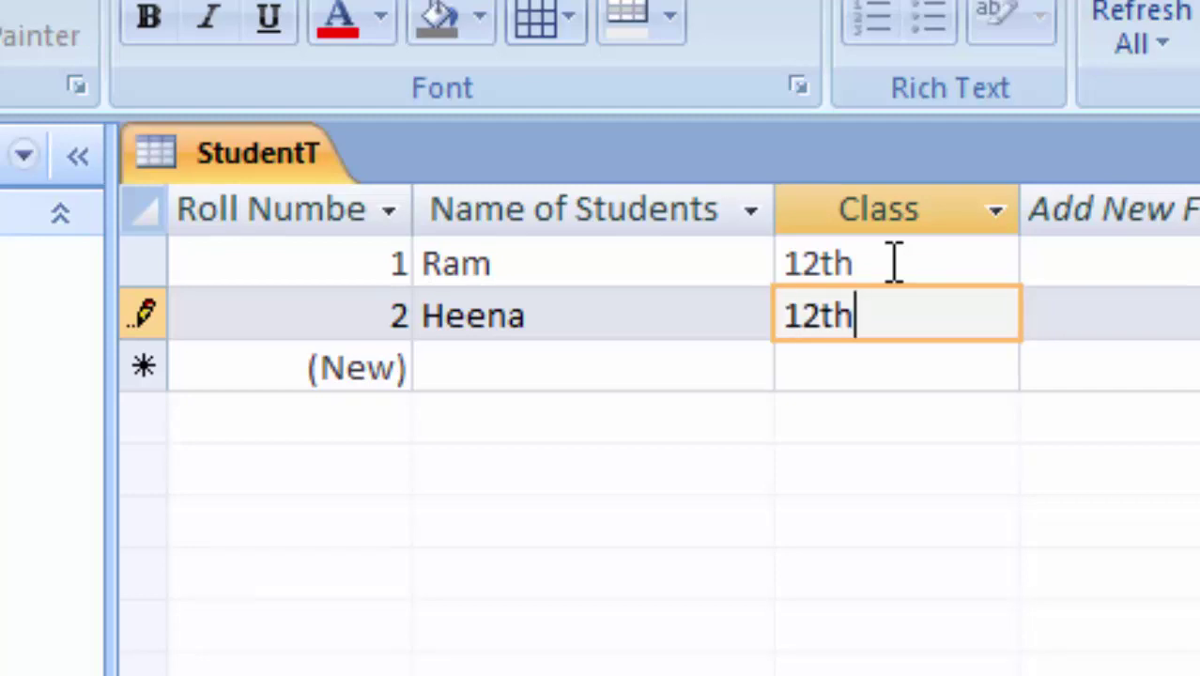
left_click(535, 367)
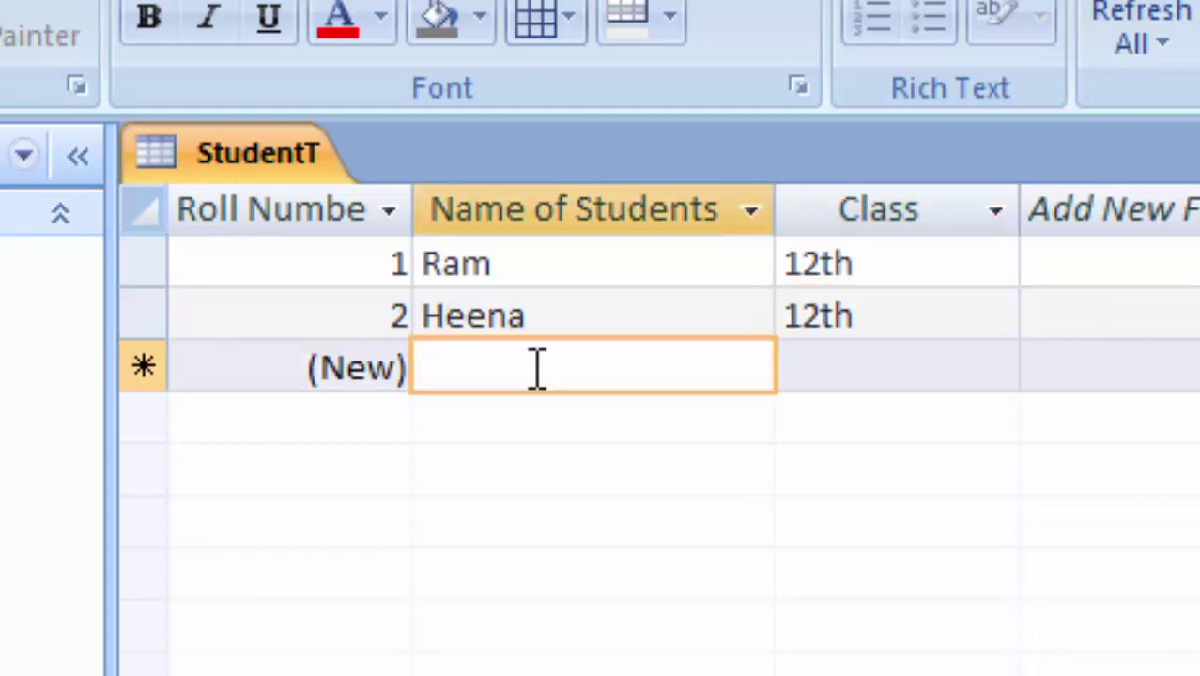
type("Rite")
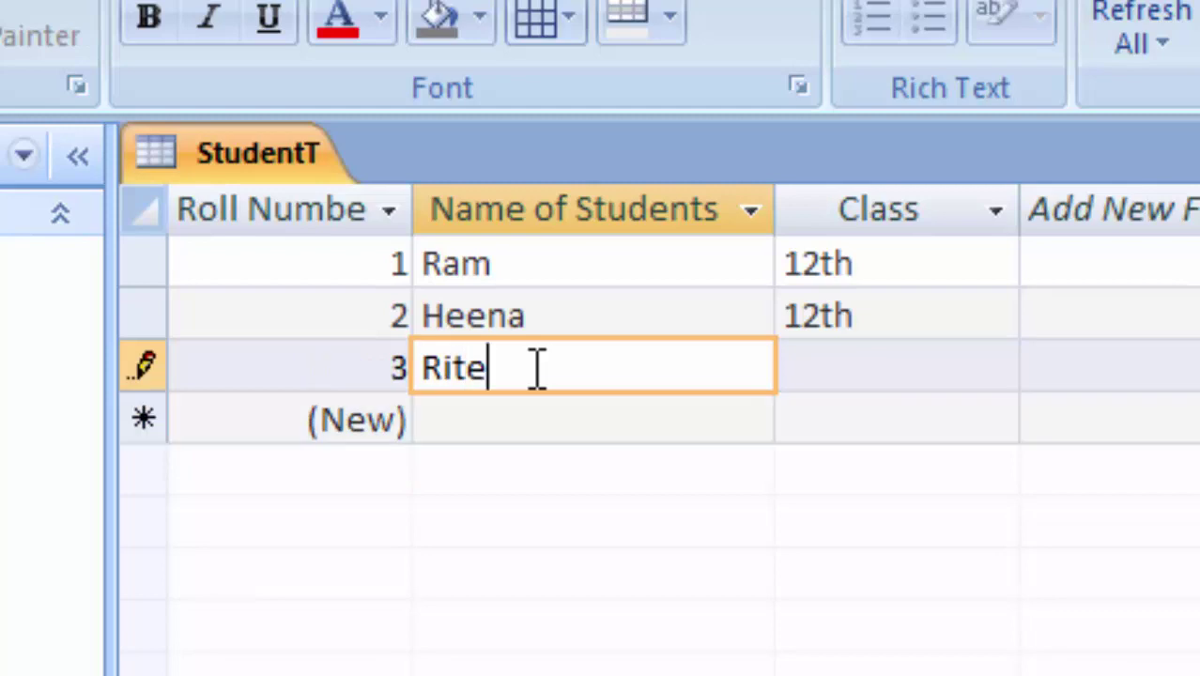
type("sh")
key("Tab")
type("1")
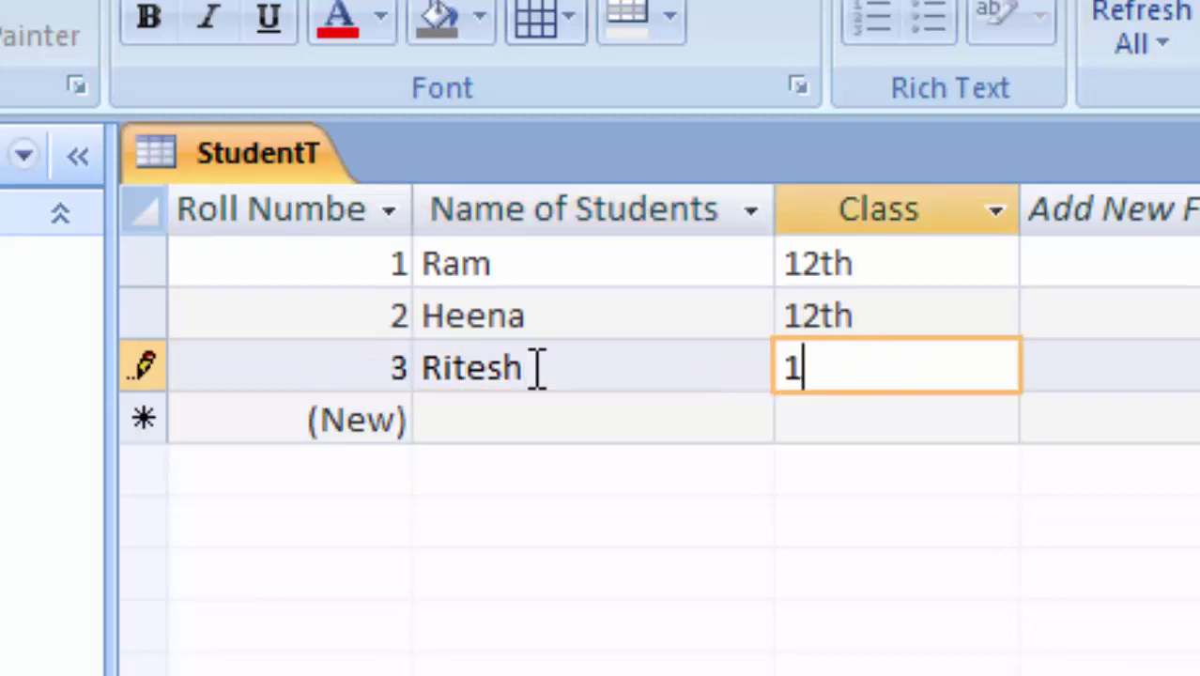
type("2th")
key("Tab")
key("Tab")
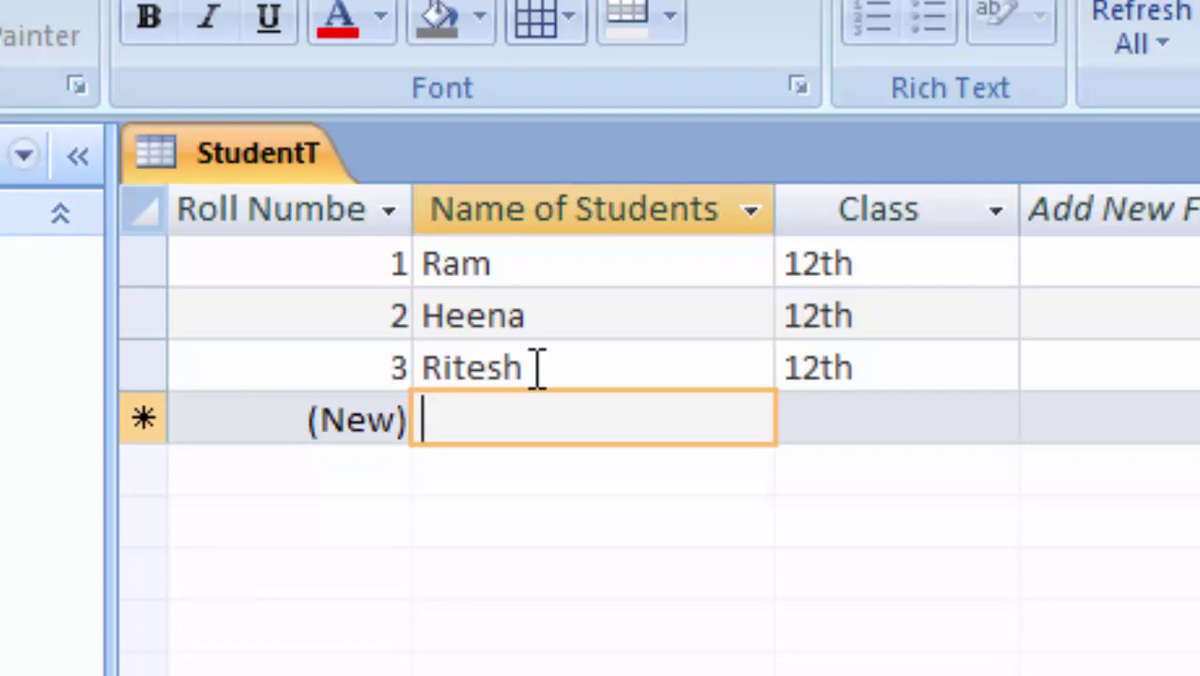
type("Saroj")
key("Tab")
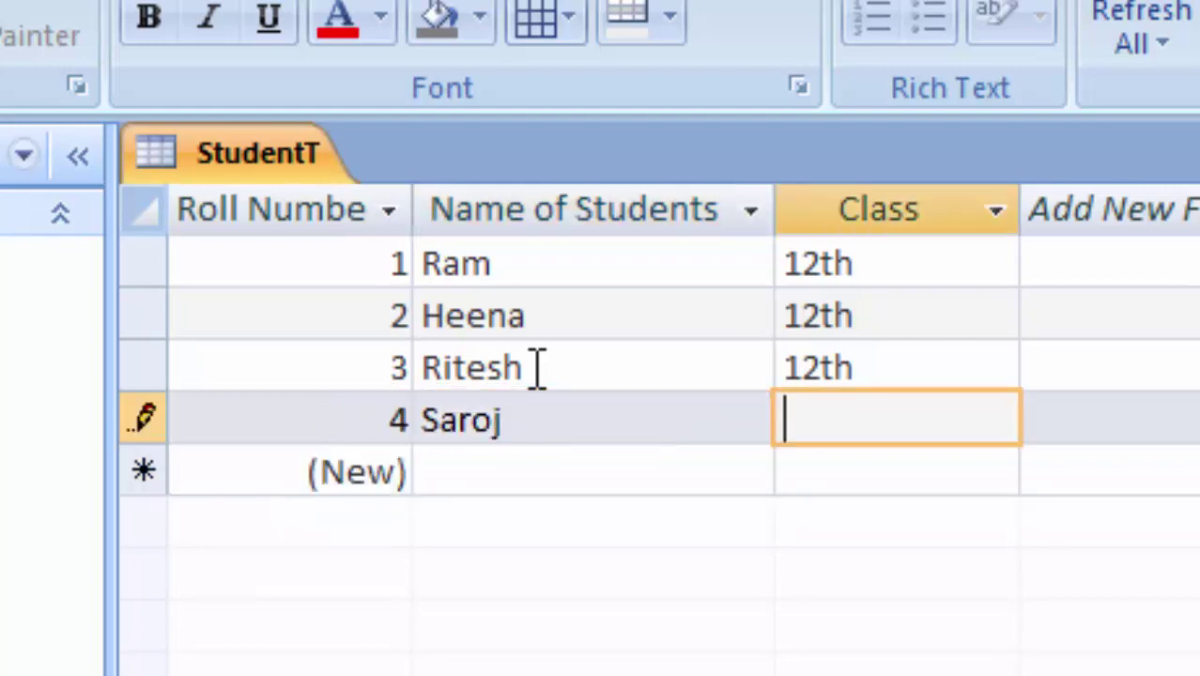
type("12th")
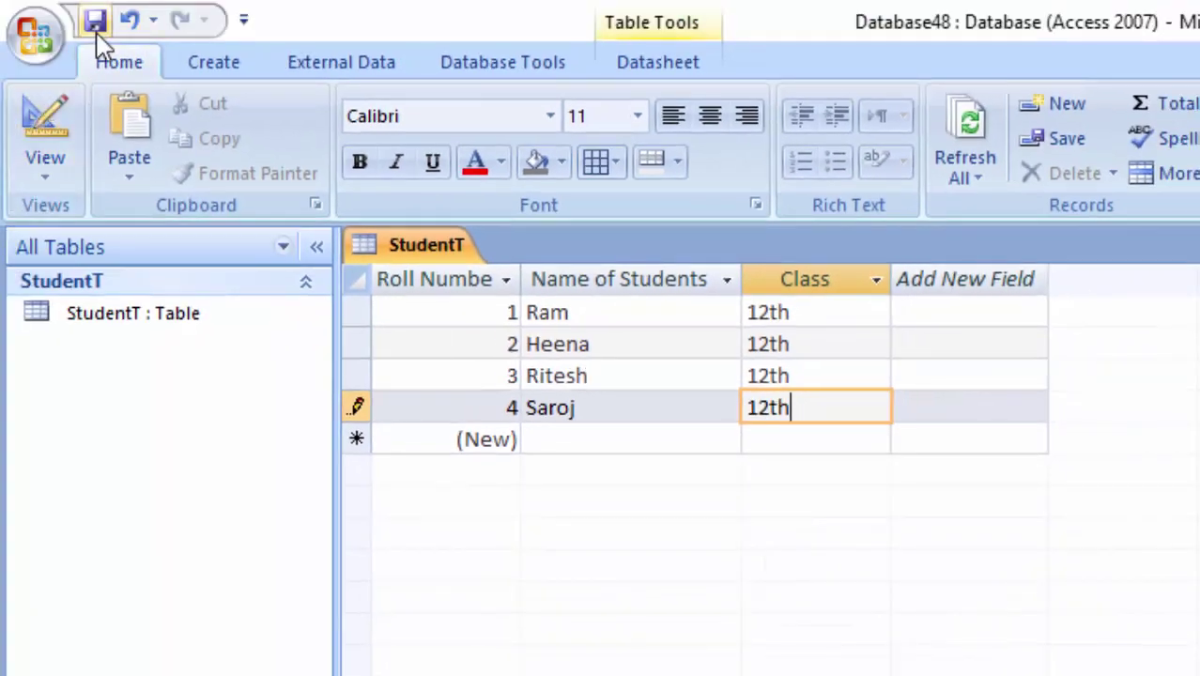
Save the StudentT records and close the table.
left_click(95, 20)
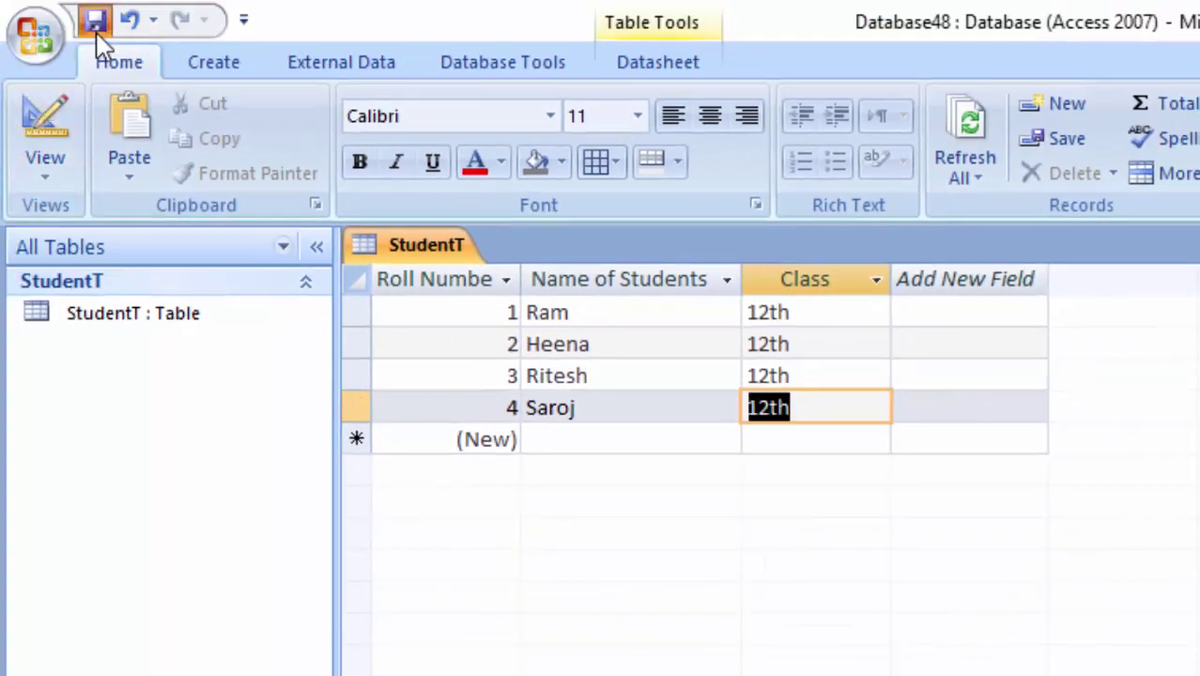
right_click(434, 247)
left_click(555, 308)
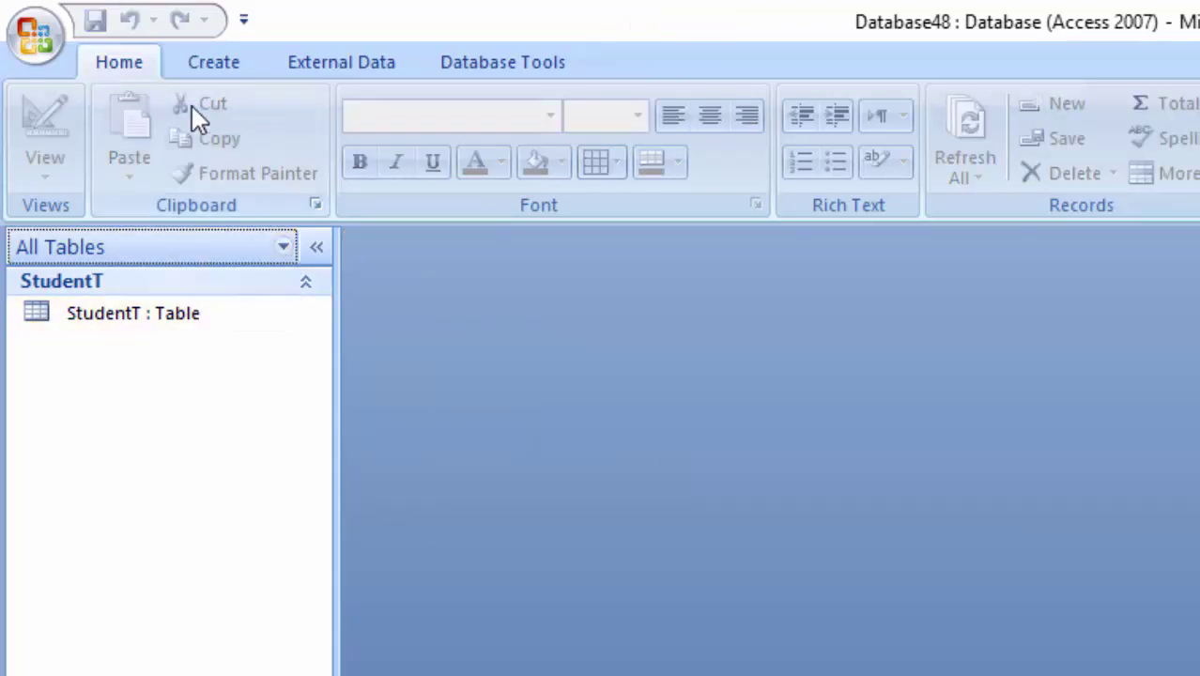
Create a new table and save it as RegistrationT in Design view.
left_click(208, 69)
left_click(36, 116)
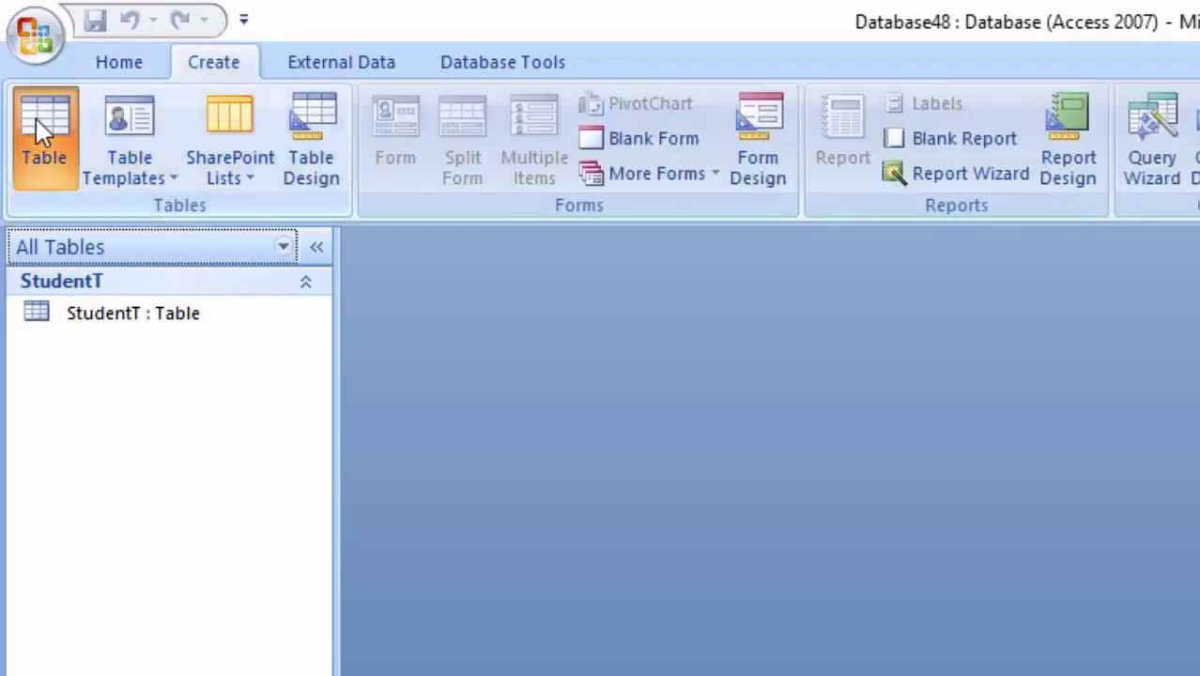
left_click(38, 120)
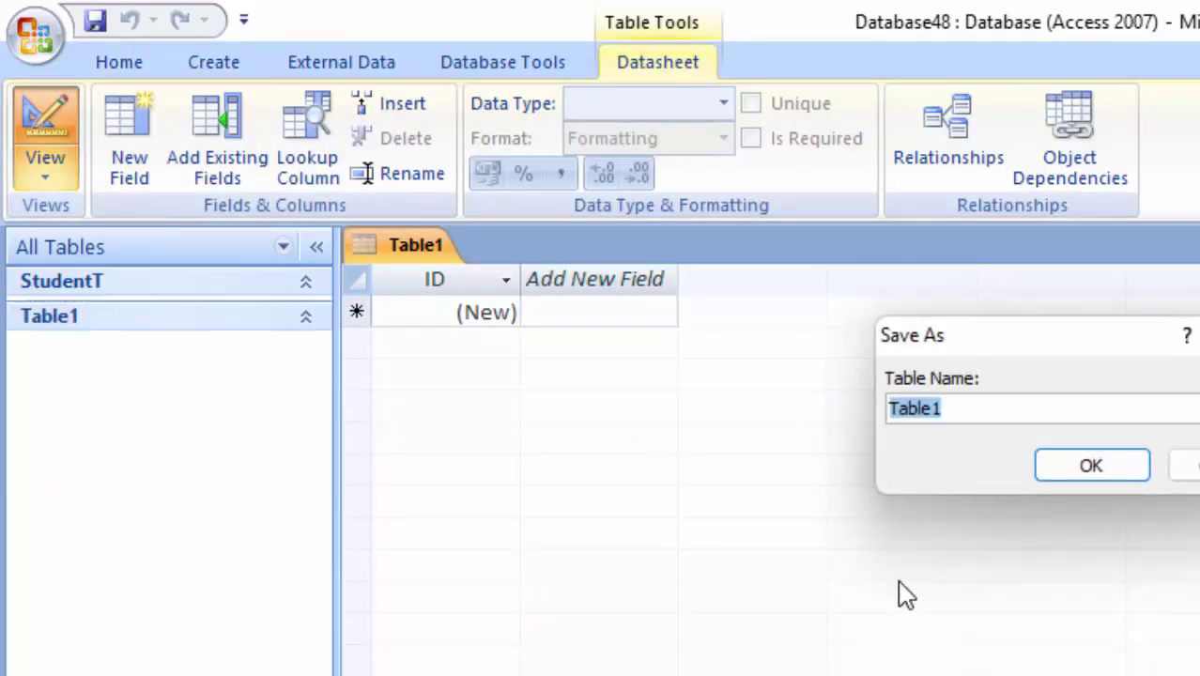
key("BackSpace")
type("Reg")
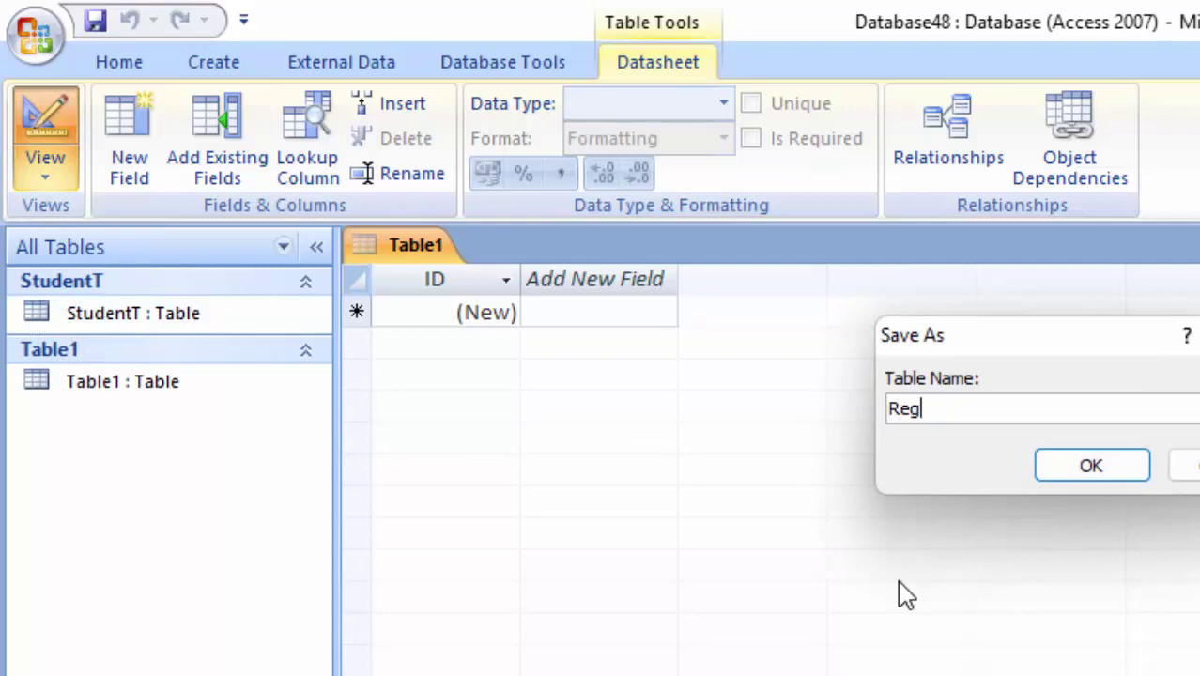
type("is")
type("tr")
type("atio")
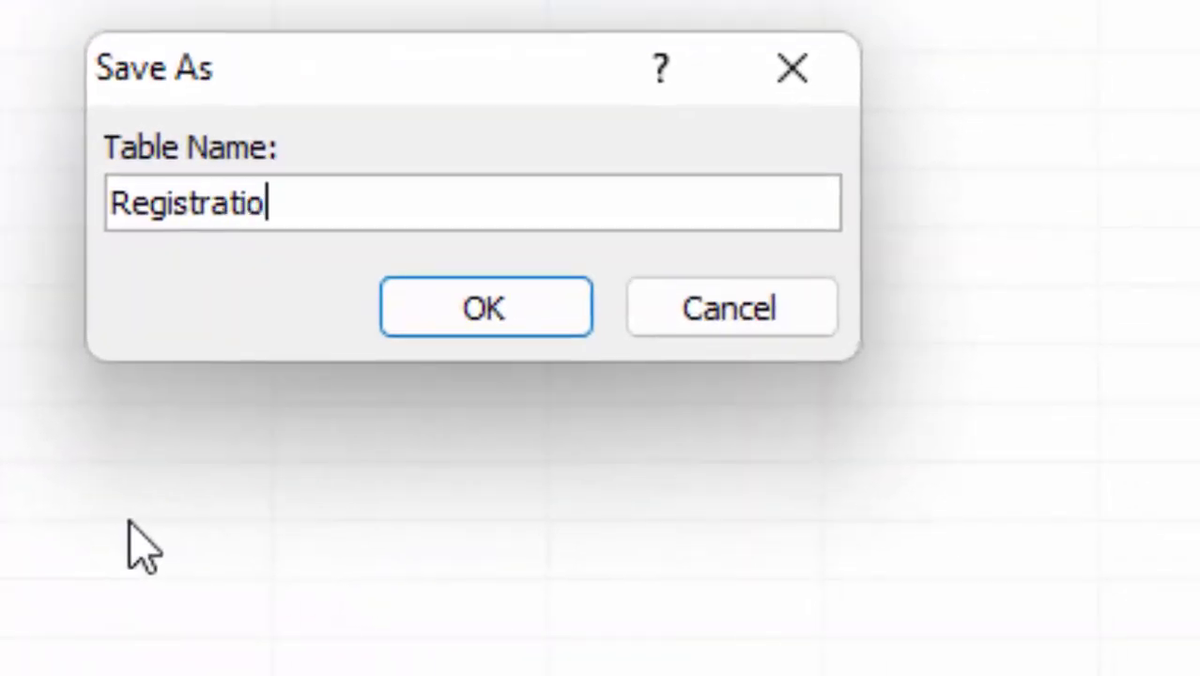
type("nT")
key("Return")
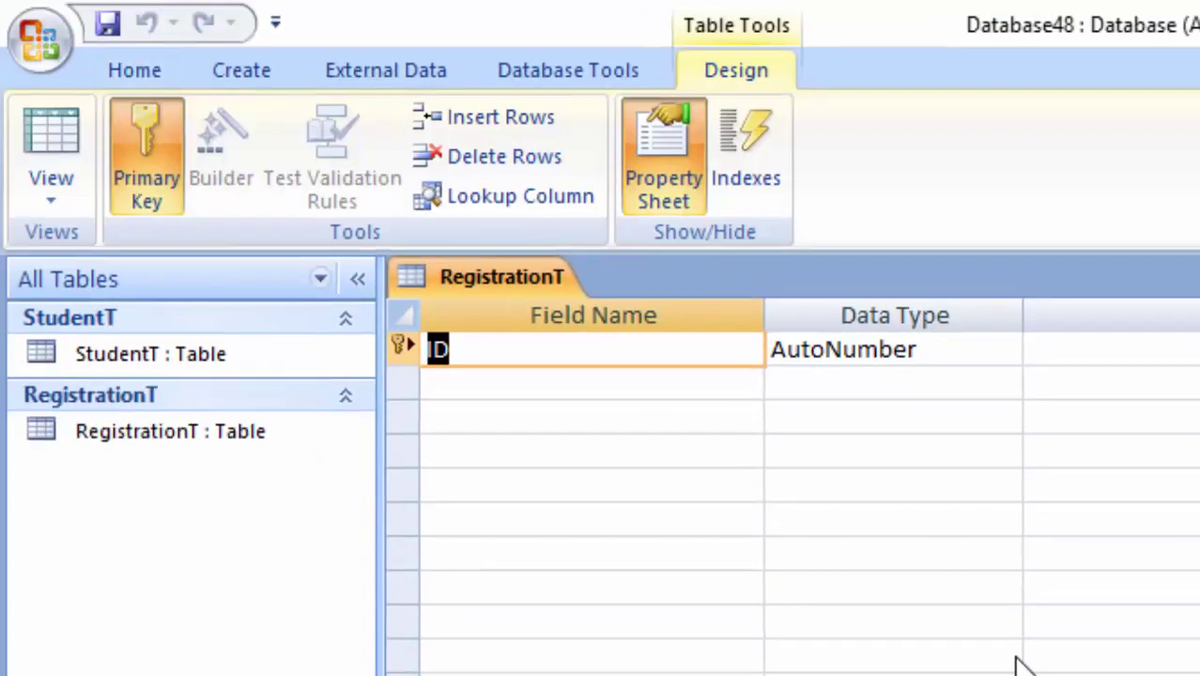
Rename the ID field to Registration Number and set its data type to Text.
key("BackSpace")
type("Re")
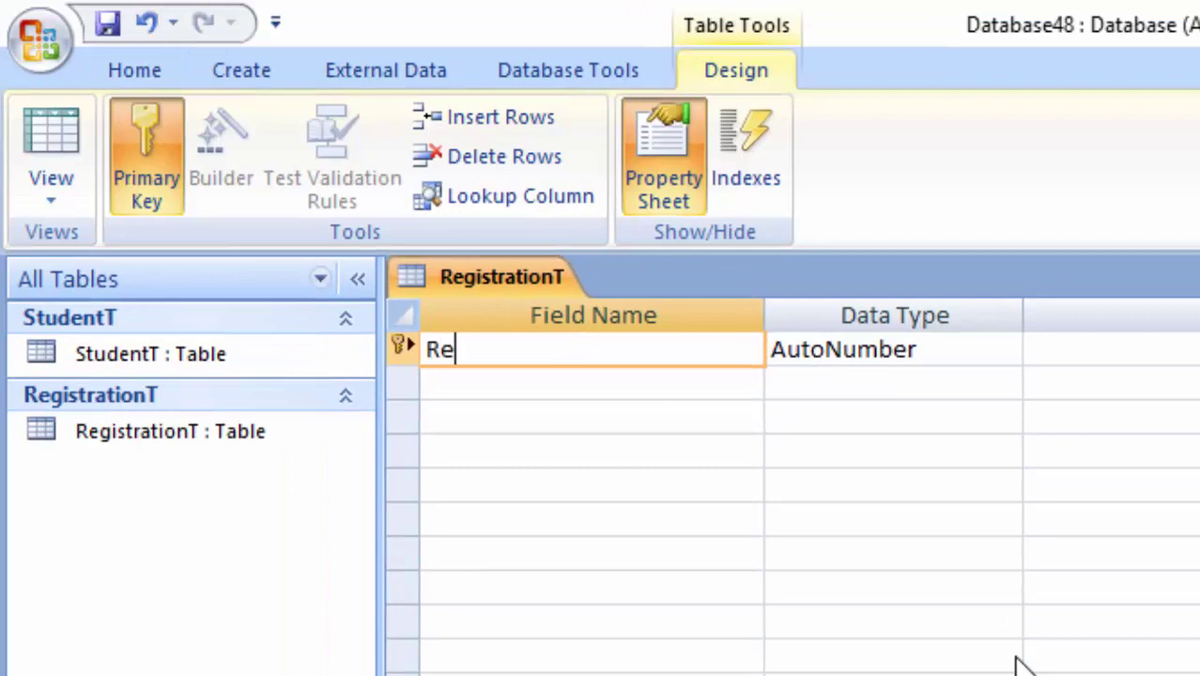
type("gistr")
type("a")
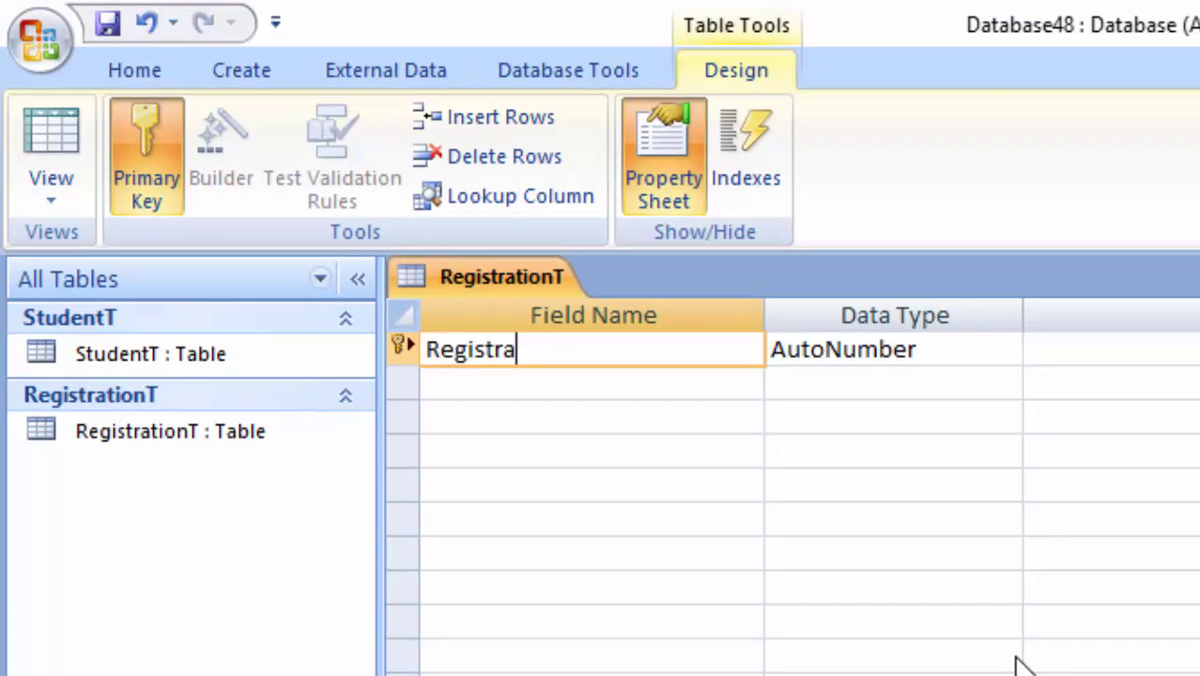
type("tio")
type("n Numbe")
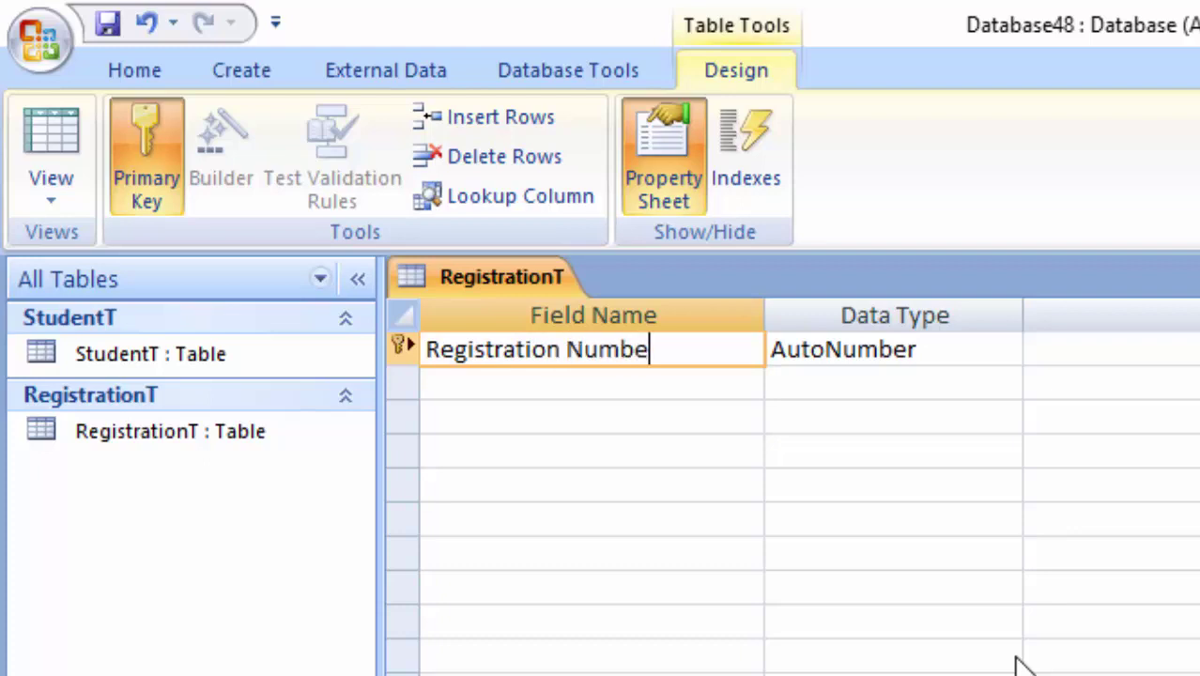
type("r")
left_click(949, 348)
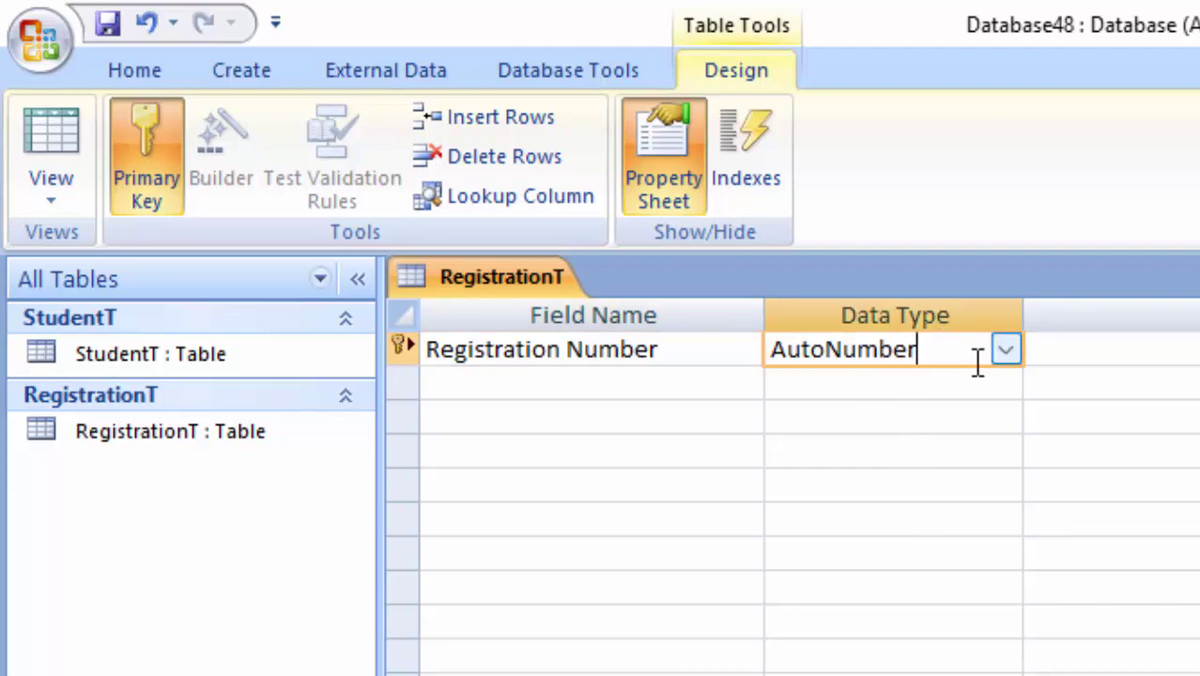
left_click(1007, 351)
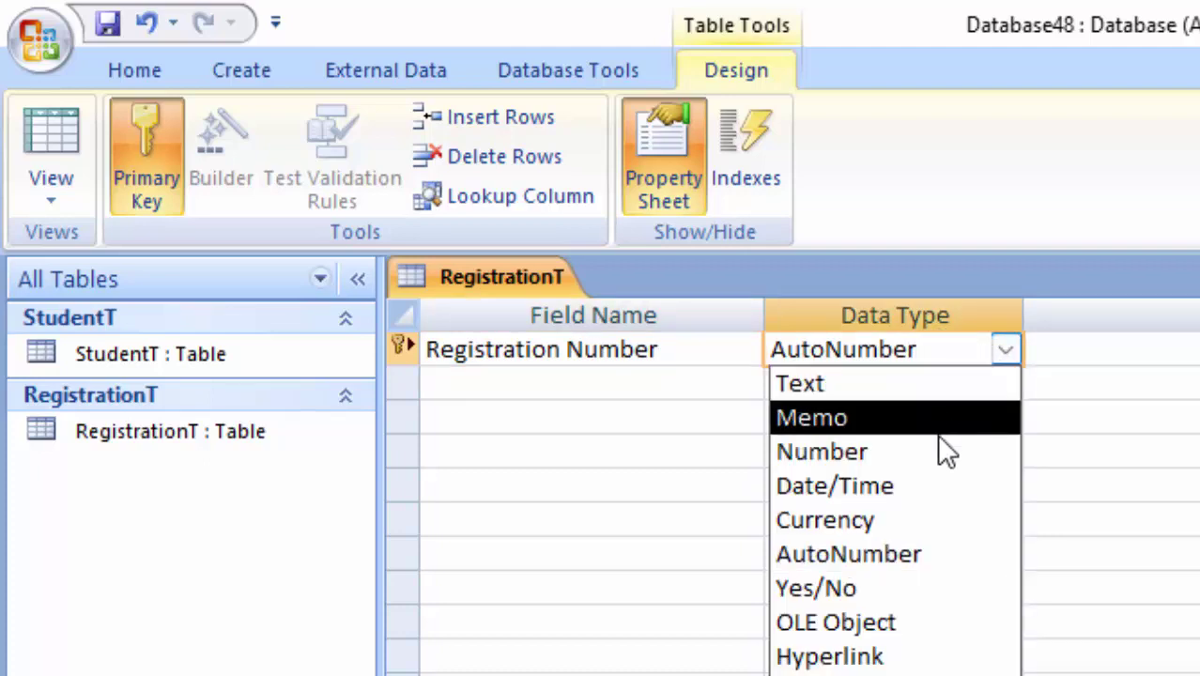
left_click(915, 386)
Add a second field named Roll Number.
left_click(556, 393)
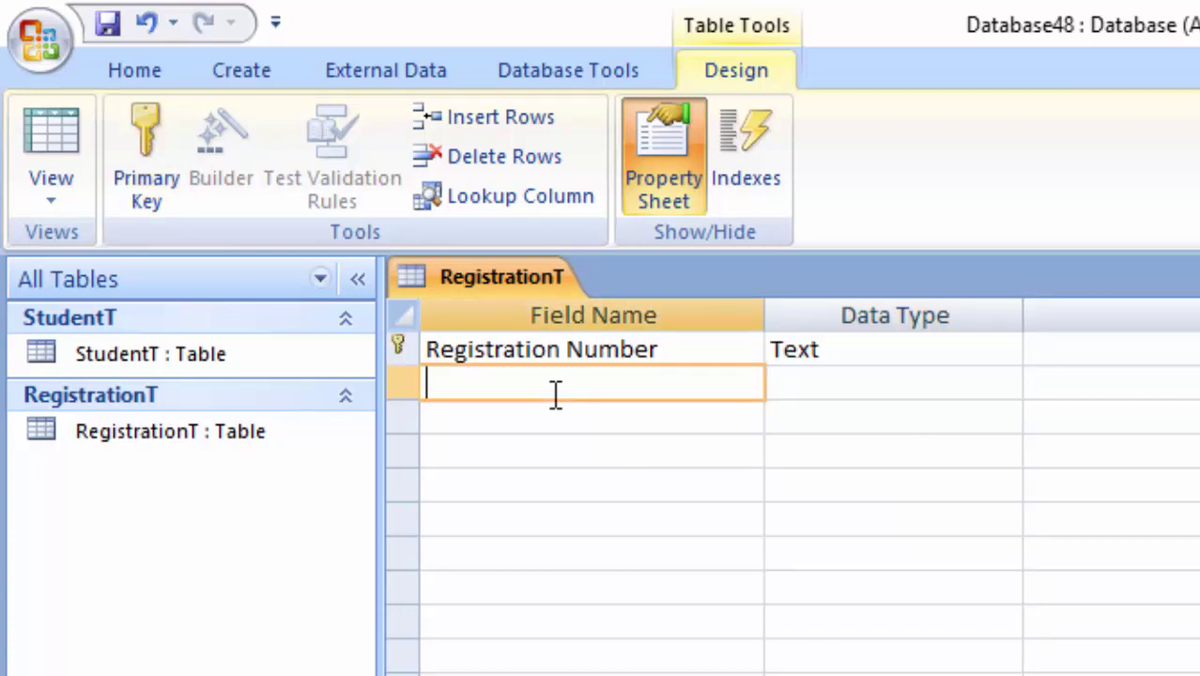
type("Ro")
type("ll")
type(" Nun")
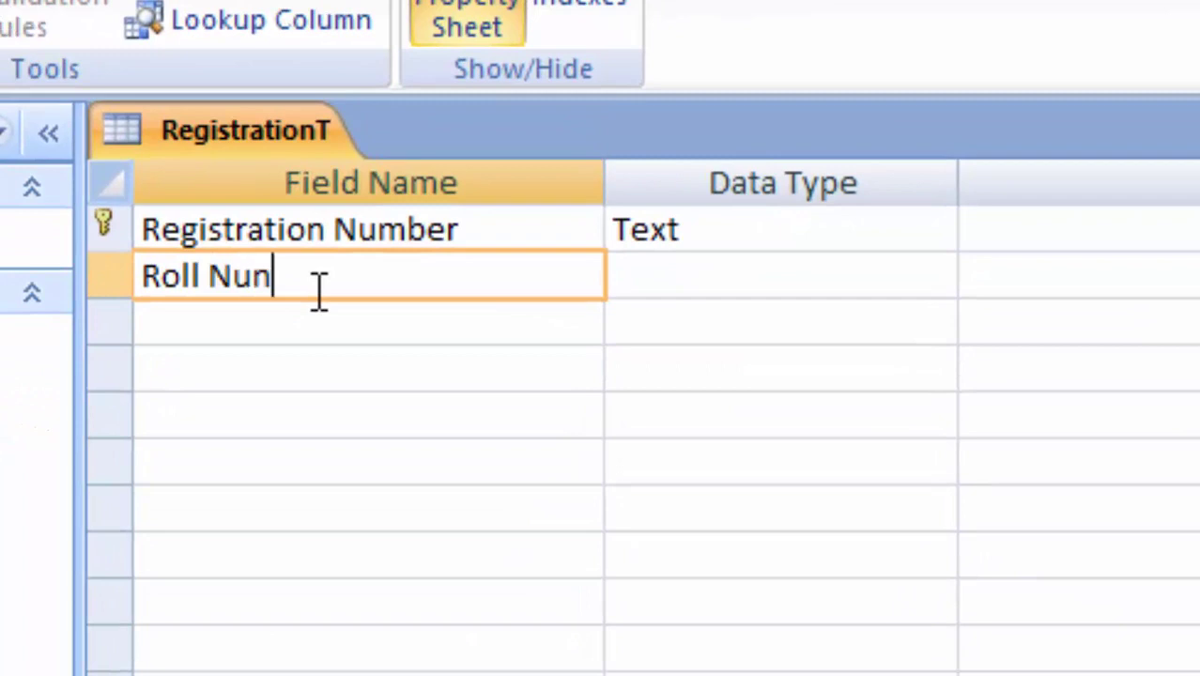
key("BackSpace")
type("mber")
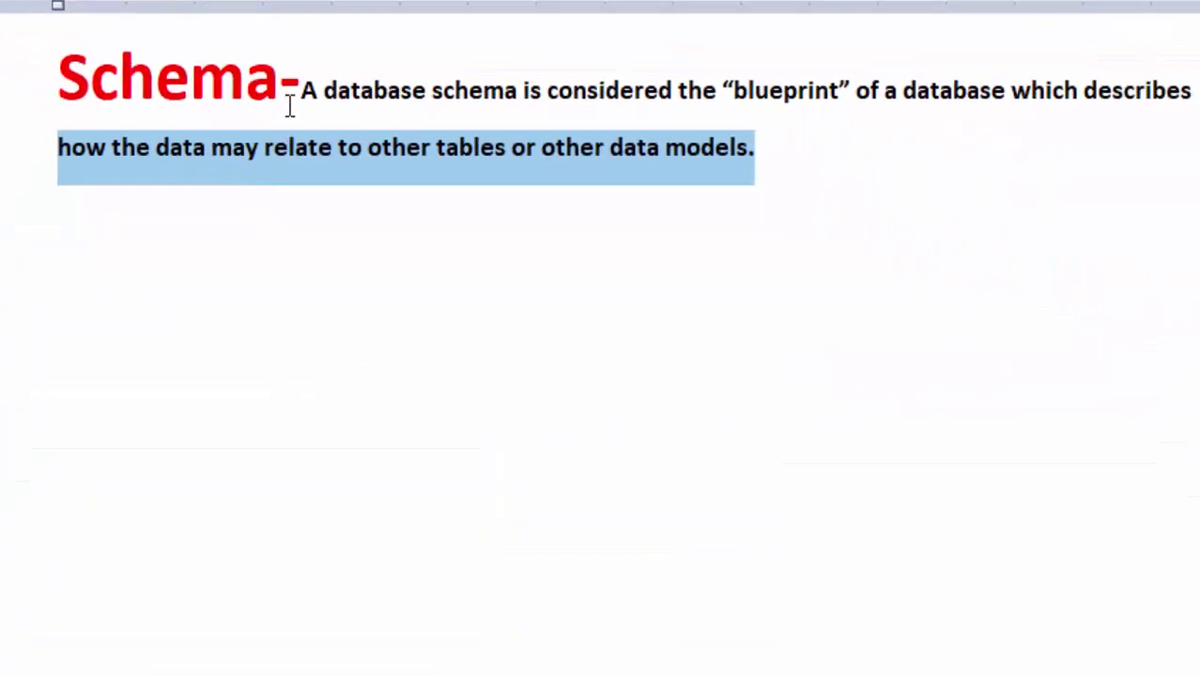
left_click_drag(302, 89, 500, 116)
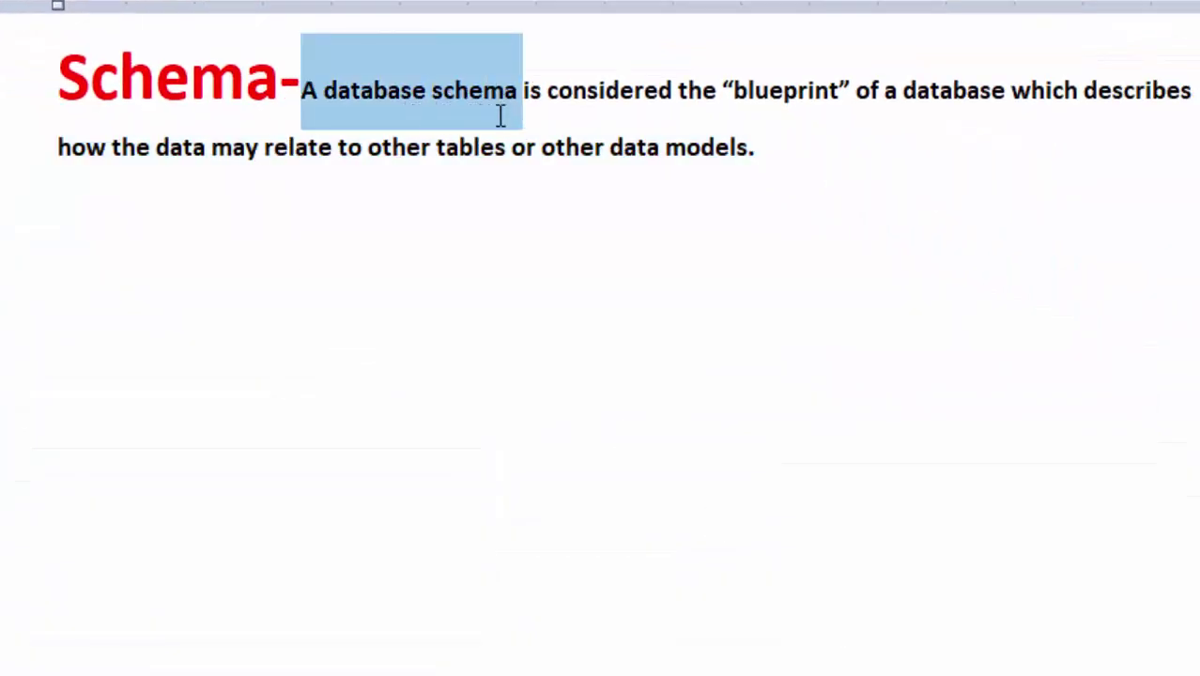
mouse_move(501, 115)
left_mouse_down()
mouse_move(1139, 101)
mouse_move(989, 161)
left_mouse_up()
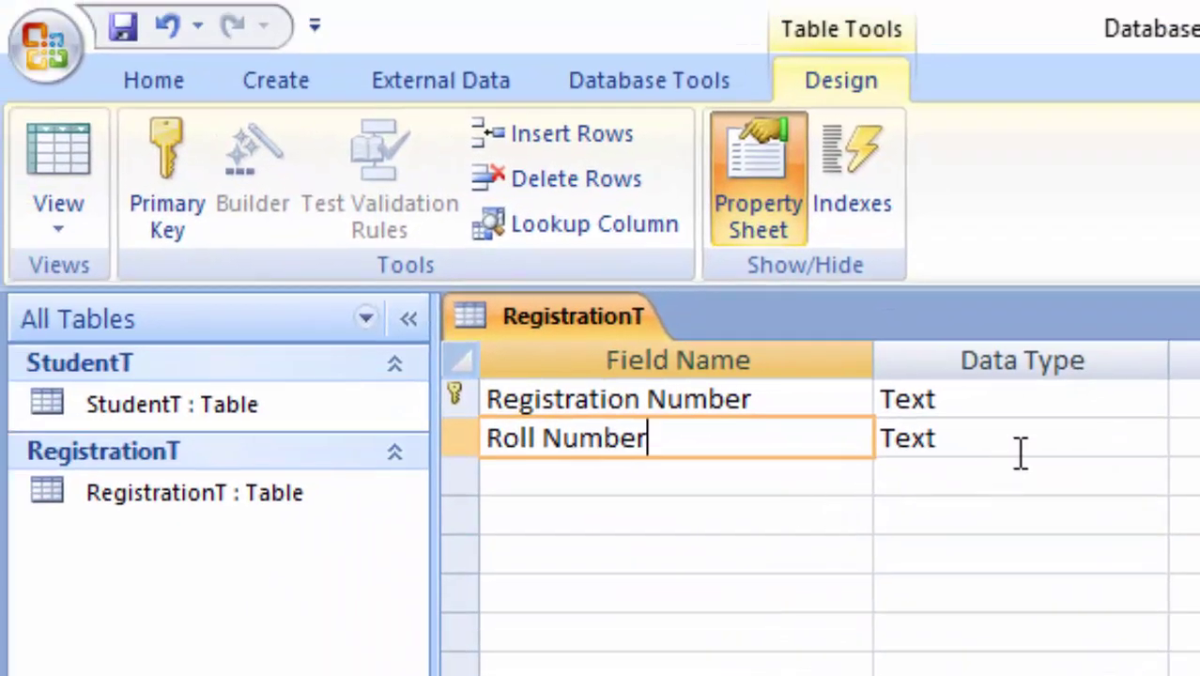
Set the Roll Number field's data type to Number.
left_click(1020, 443)
left_click(1148, 441)
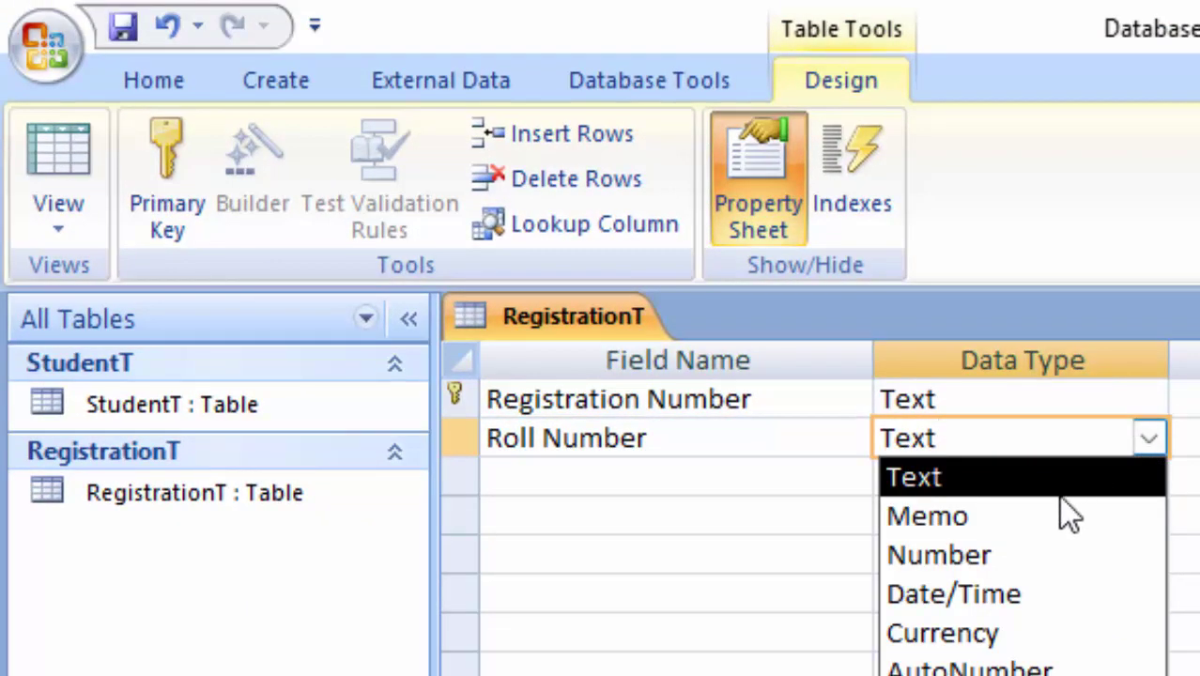
left_click(1056, 556)
Add a third field named Side and bring up its data type list.
left_click(583, 475)
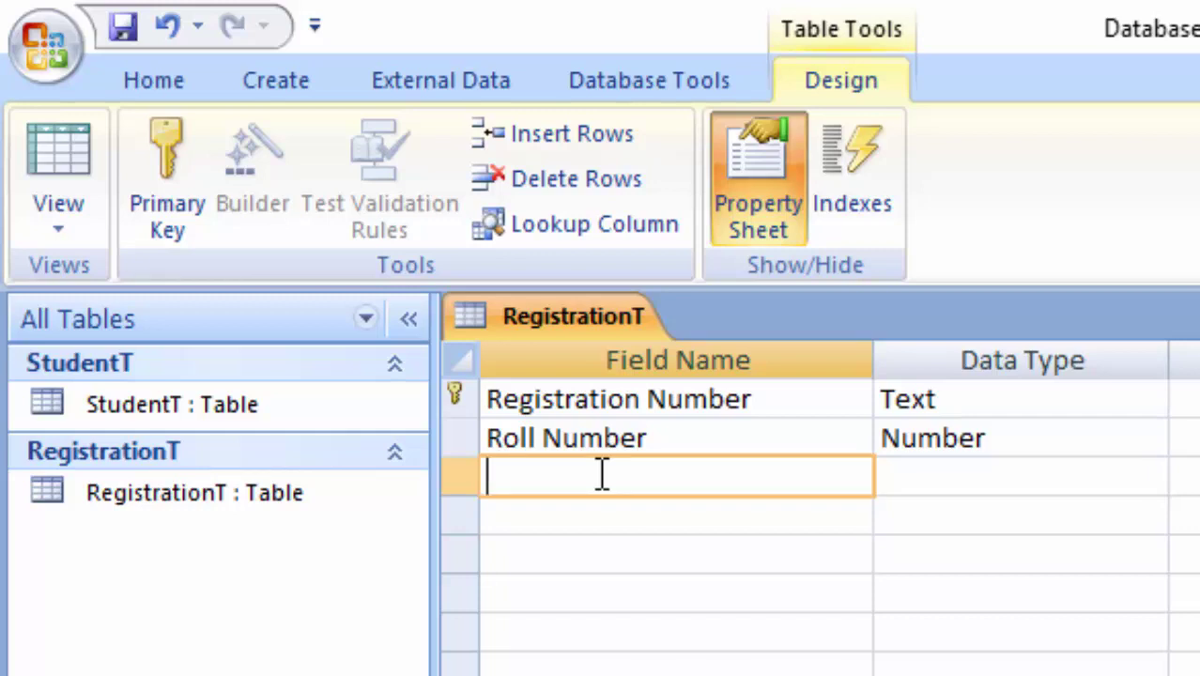
type("Si")
type("de")
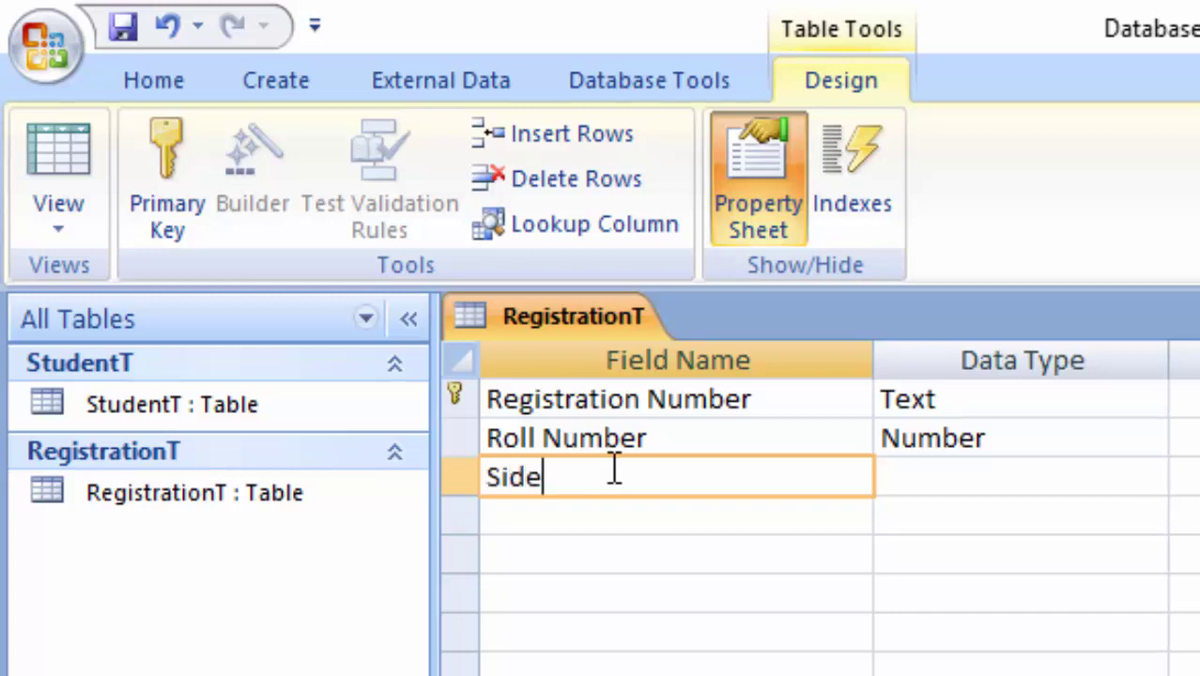
left_click(986, 472)
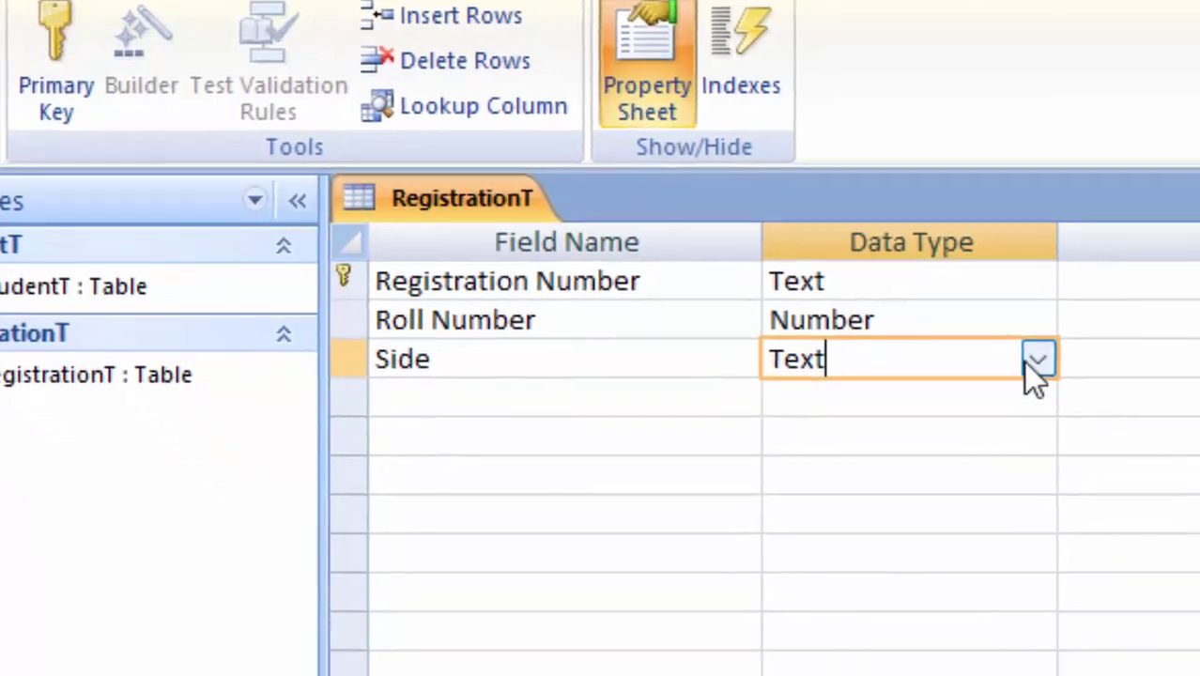
left_click(1150, 477)
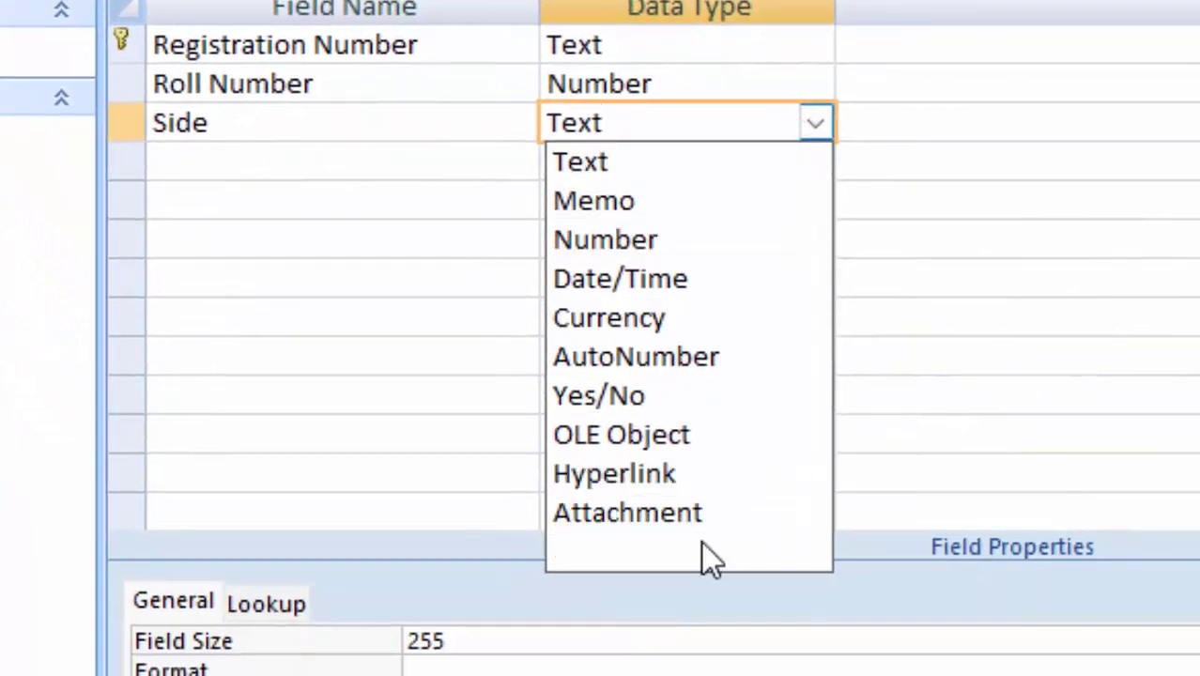
Run the Lookup Wizard on Side with typed-in values Science and Commerce.
left_click(702, 552)
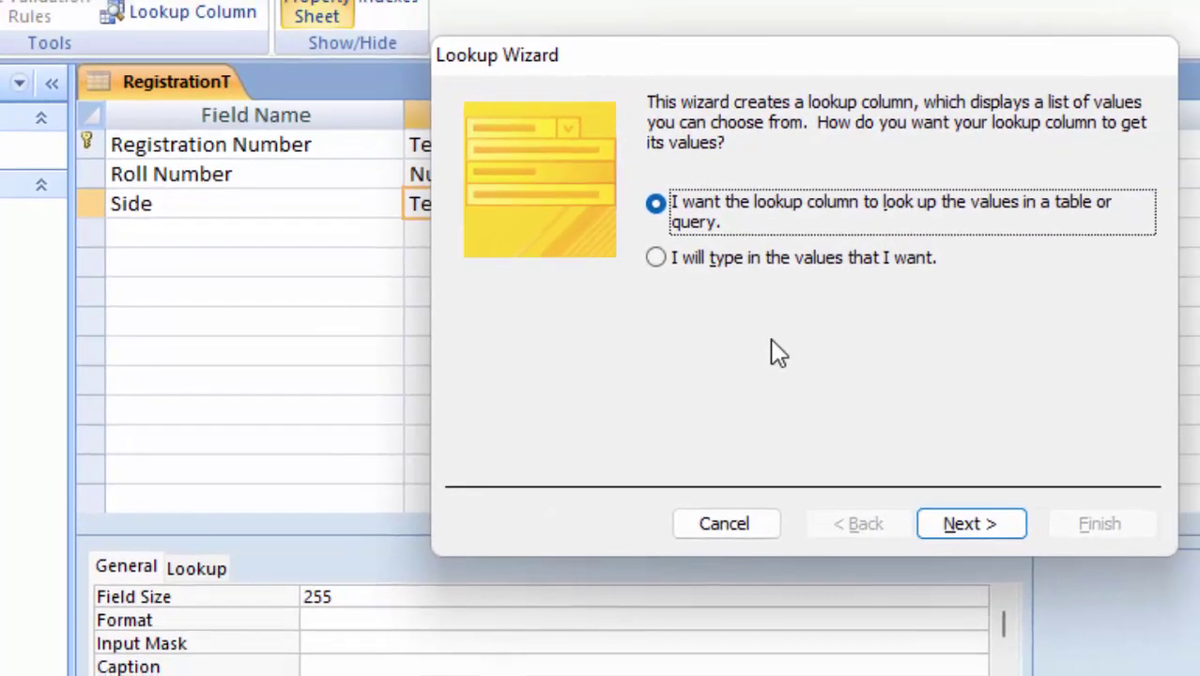
left_click(793, 265)
left_click(1010, 528)
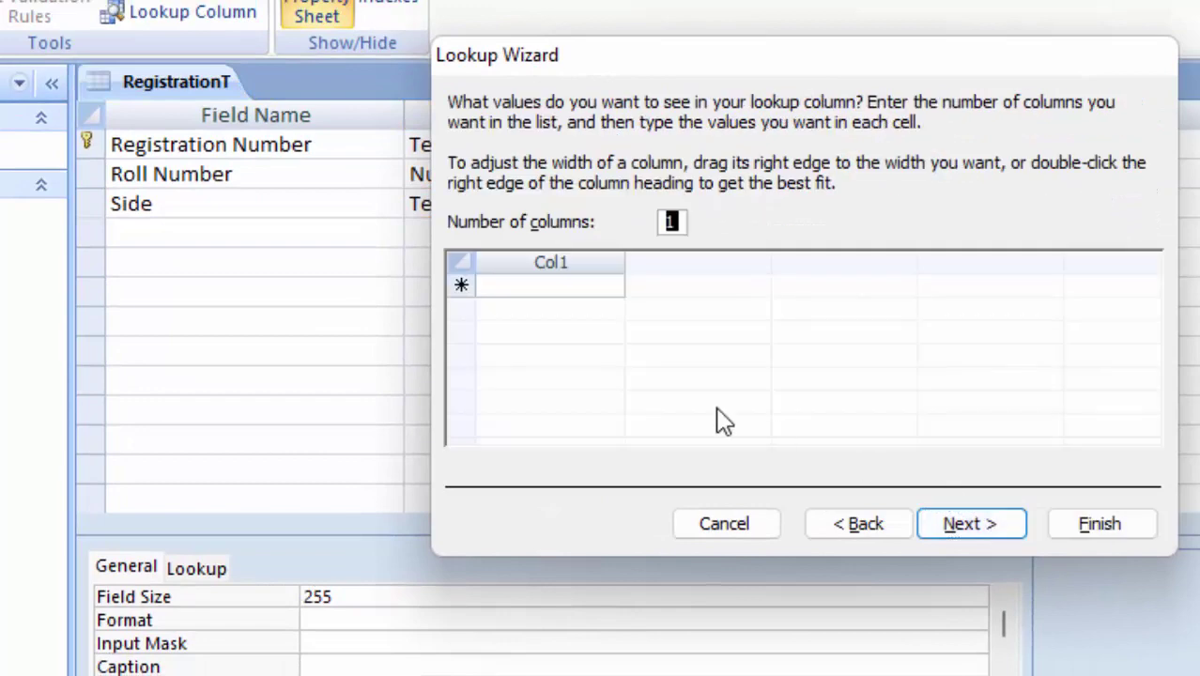
left_click(547, 287)
type("Sc")
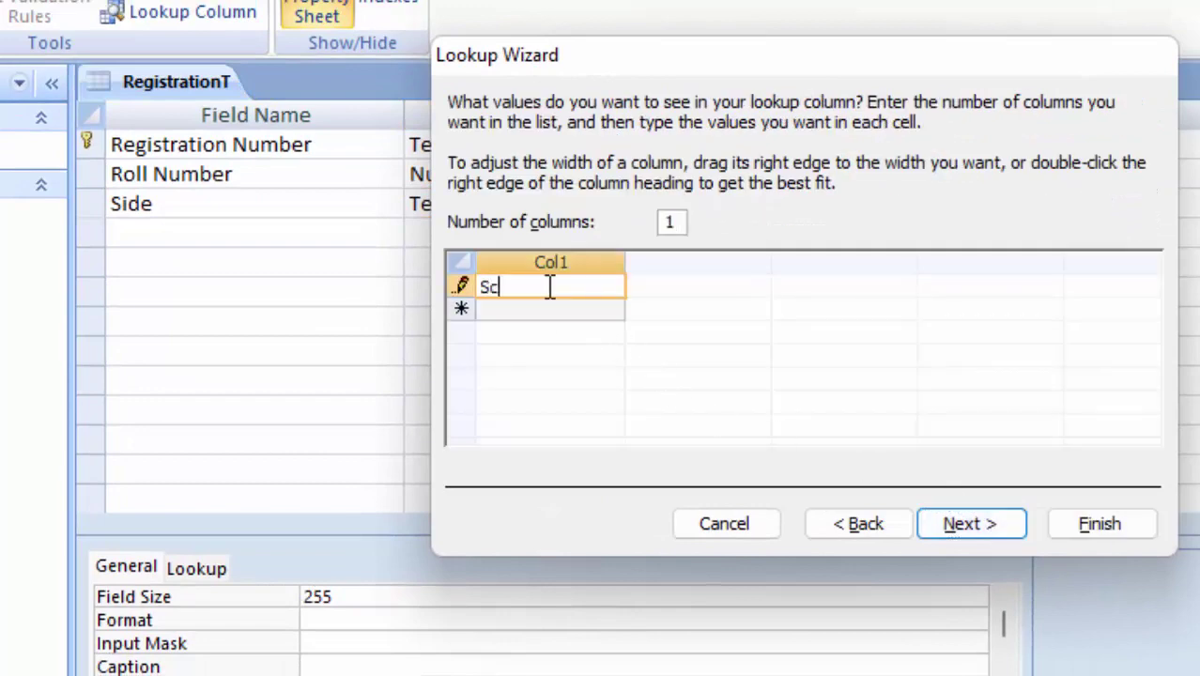
type("i")
type("enc")
type("e")
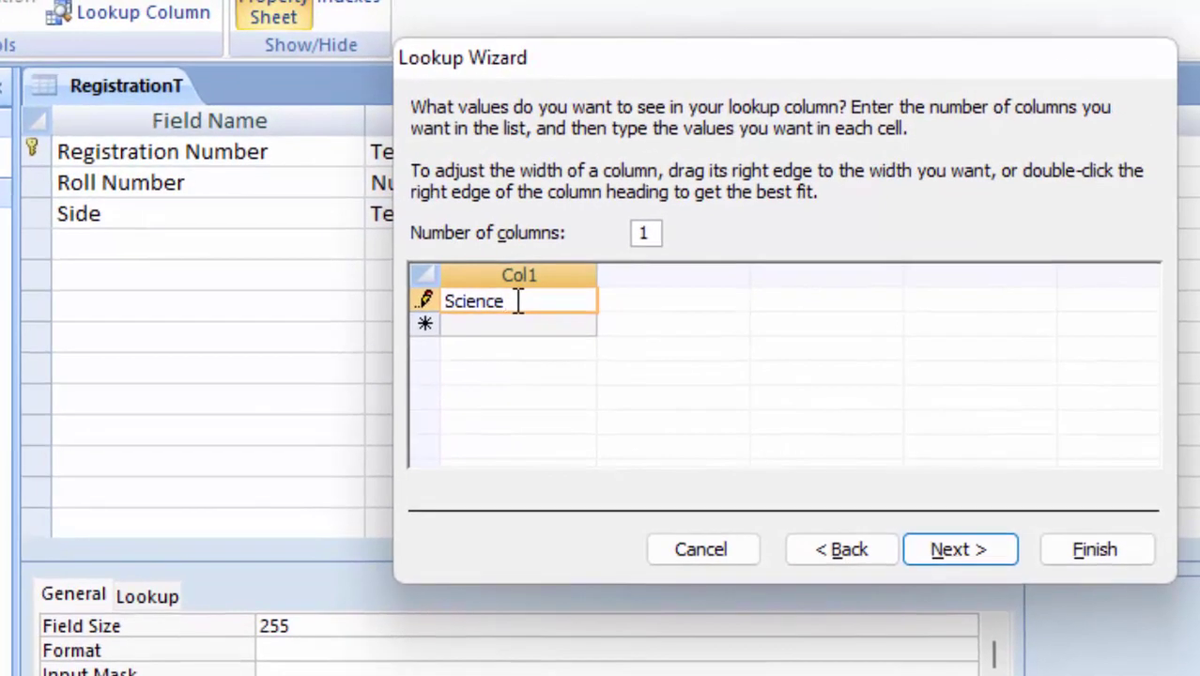
key("Return")
type("Co")
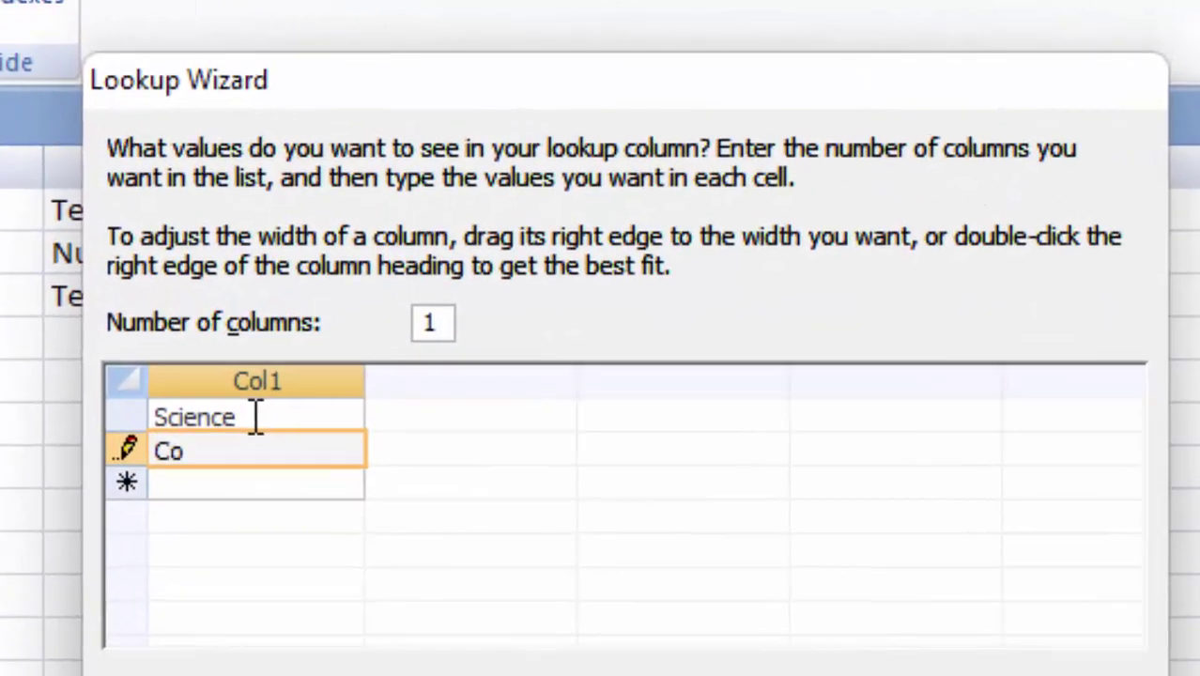
type("mmerce")
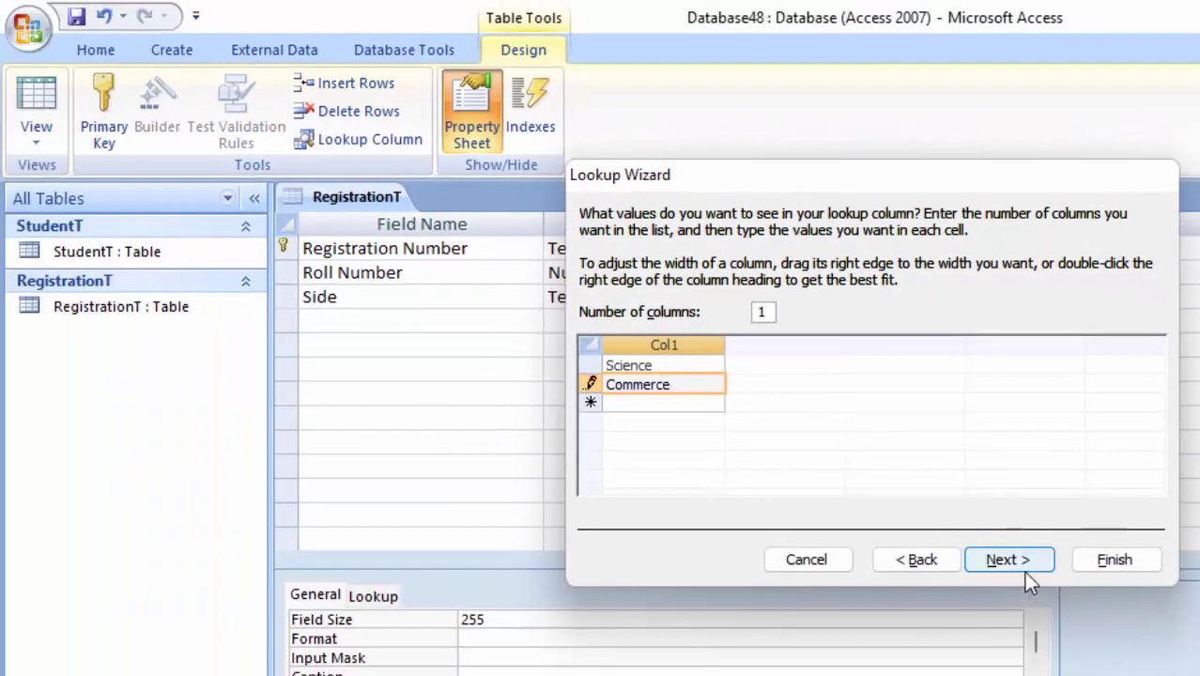
left_click(1024, 564)
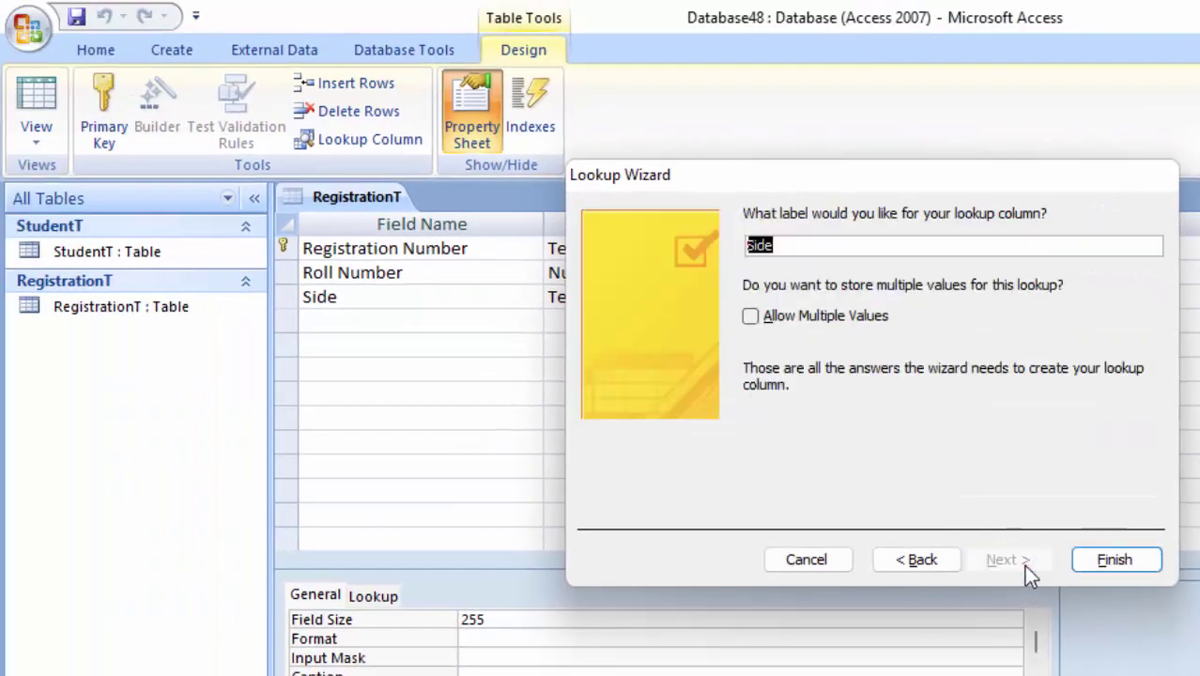
left_click(1112, 561)
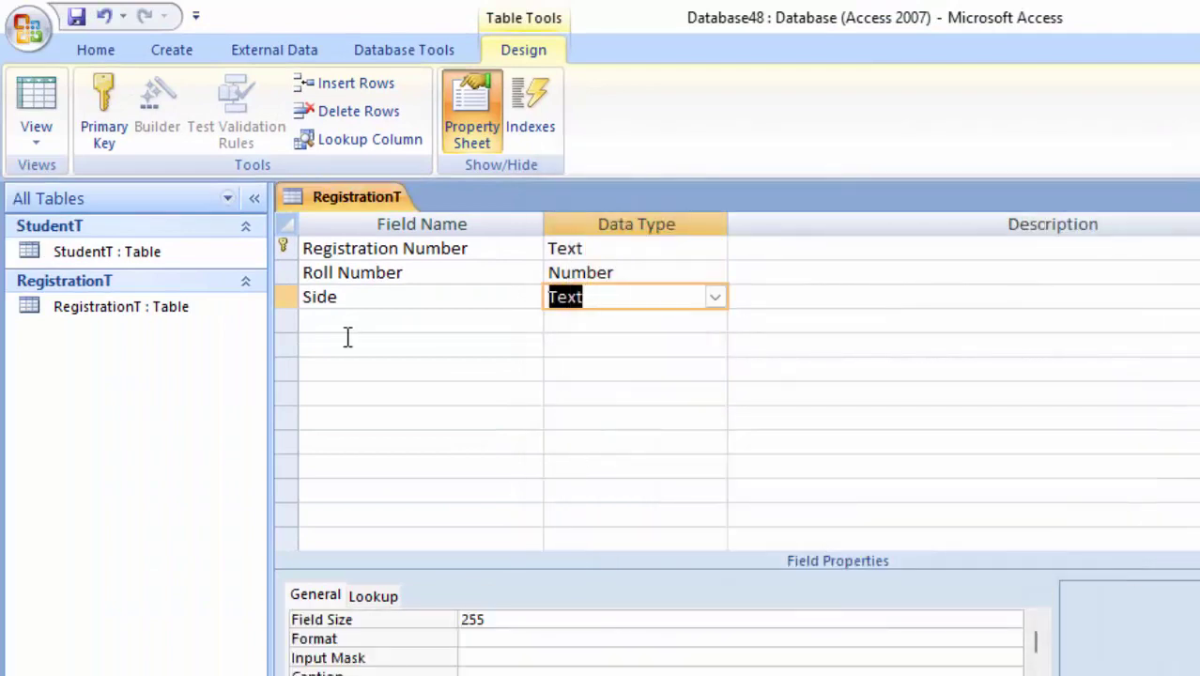
Save RegistrationT, switch to Datasheet view, and widen the Registration Number column.
left_click(36, 99)
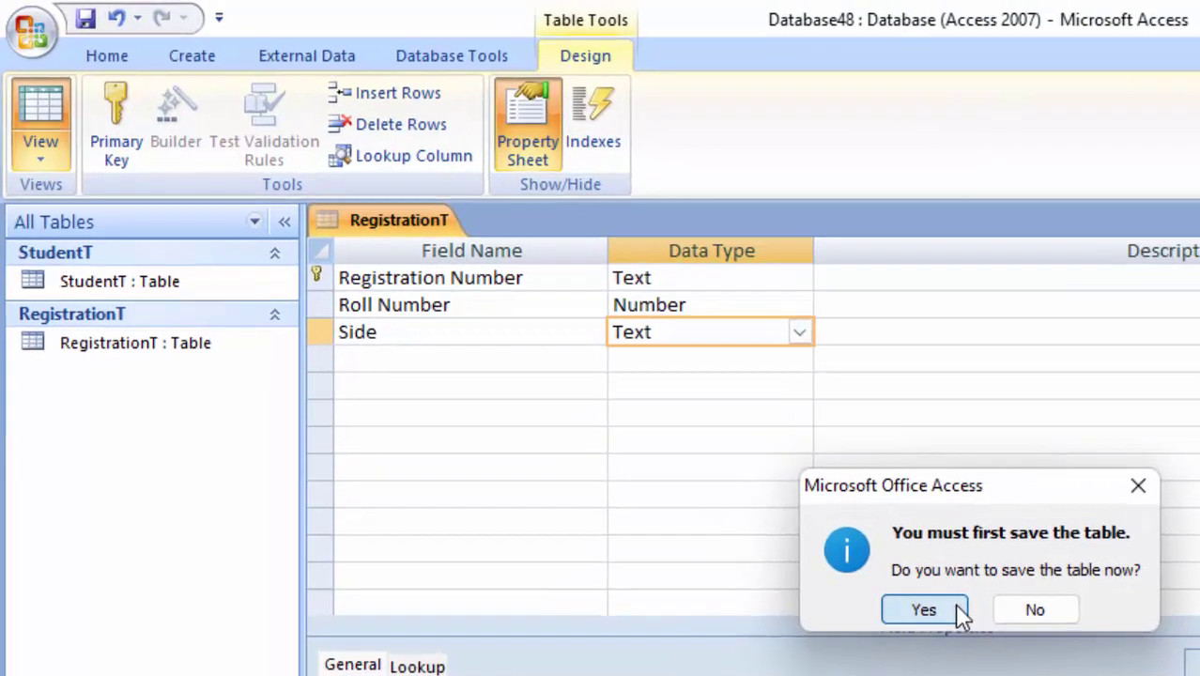
left_click(827, 545)
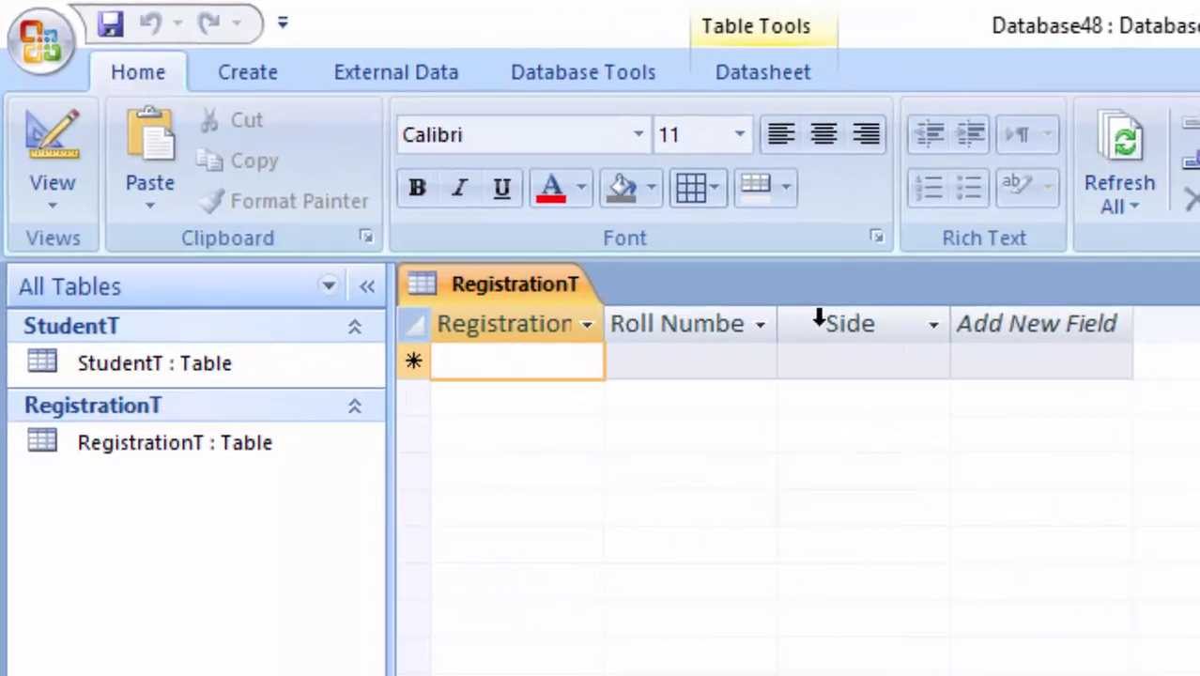
left_click_drag(602, 324, 690, 429)
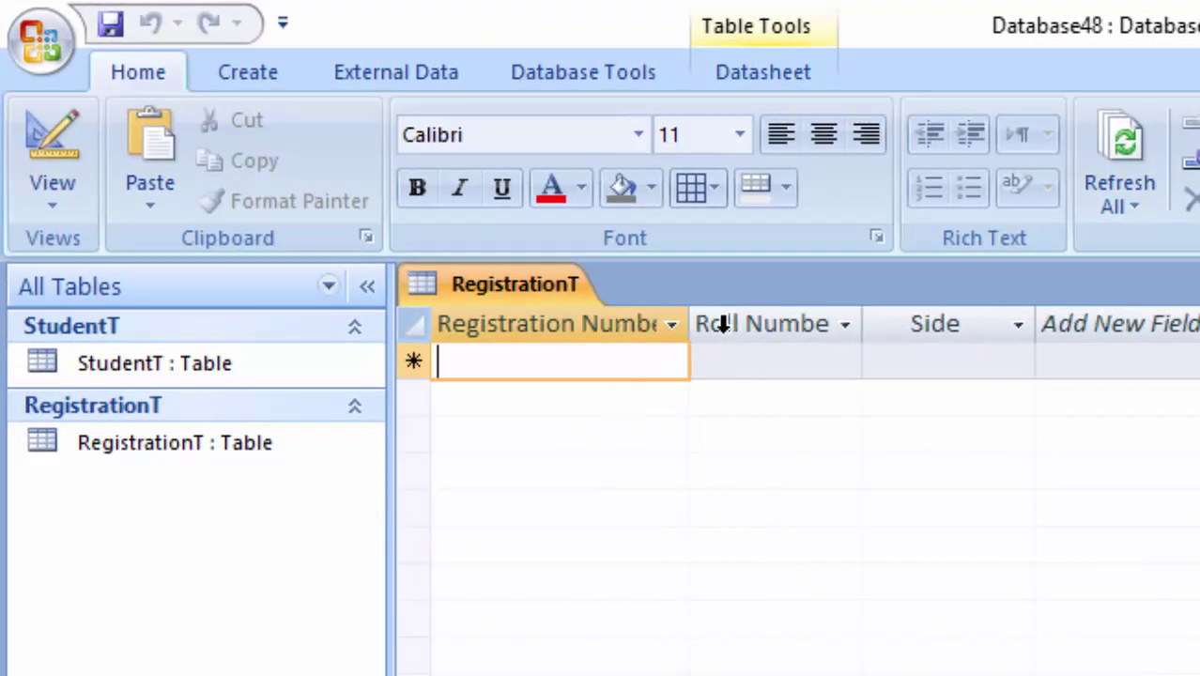
mouse_move(690, 320)
left_mouse_down()
mouse_move(714, 362)
mouse_move(744, 375)
left_mouse_up()
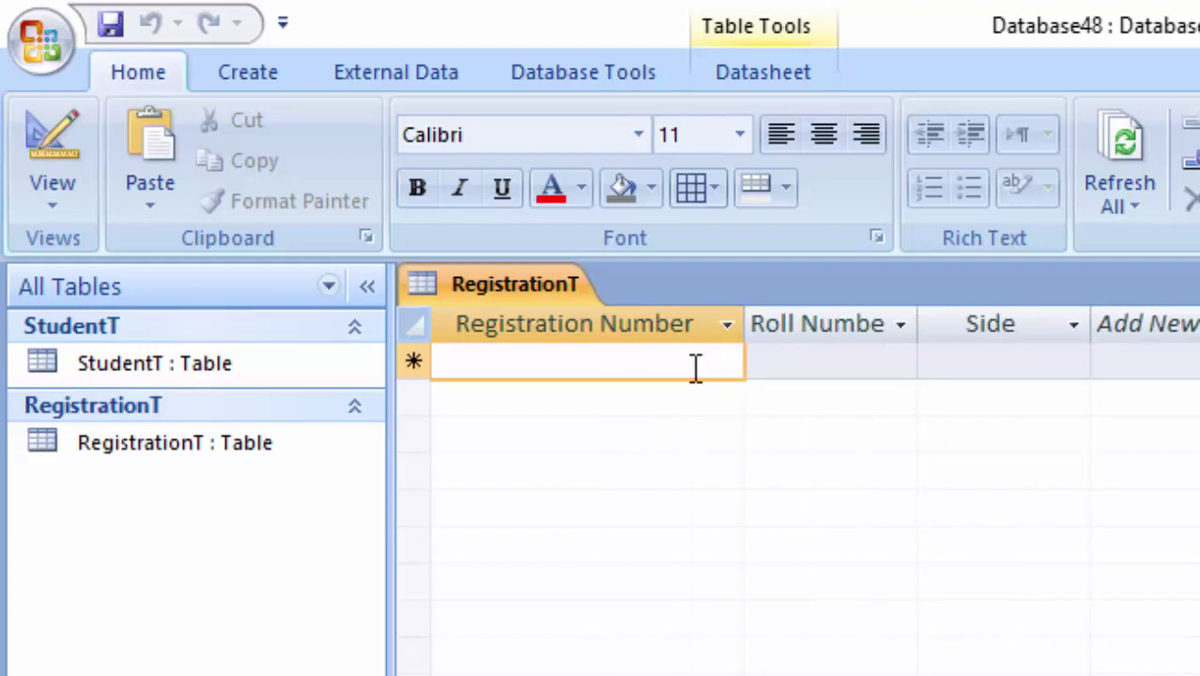
Enter record T120 with Roll Number 1 and side Science, checking StudentT's roll numbers.
type("T1")
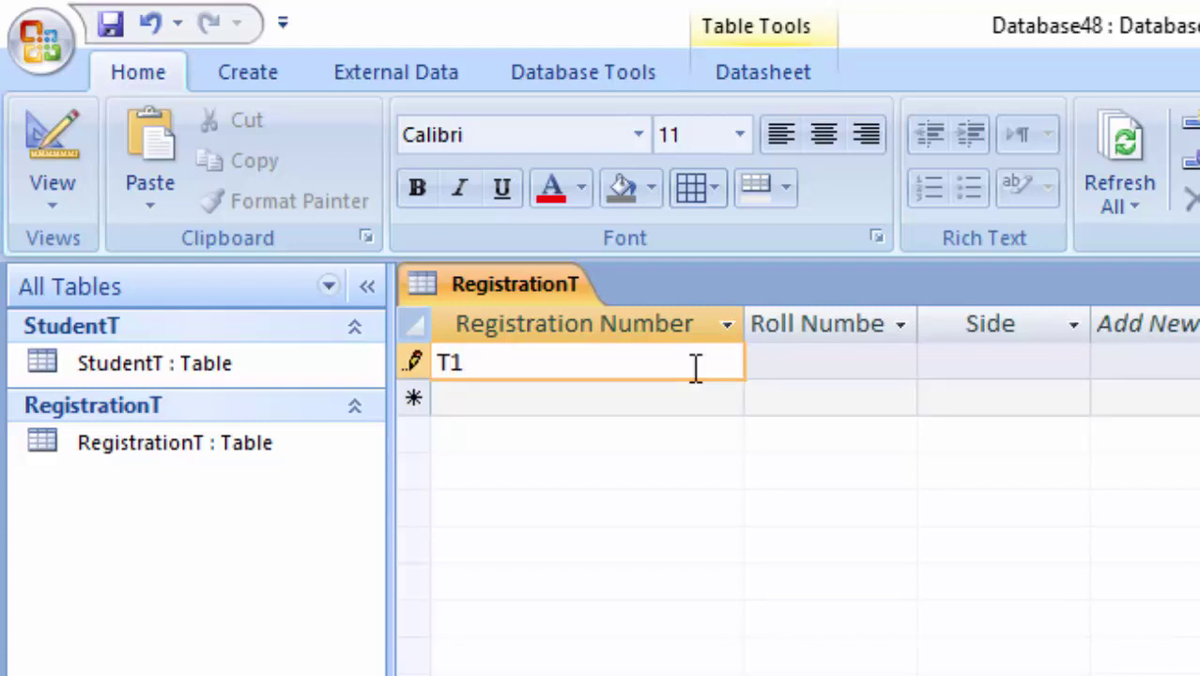
type("20")
key("Tab")
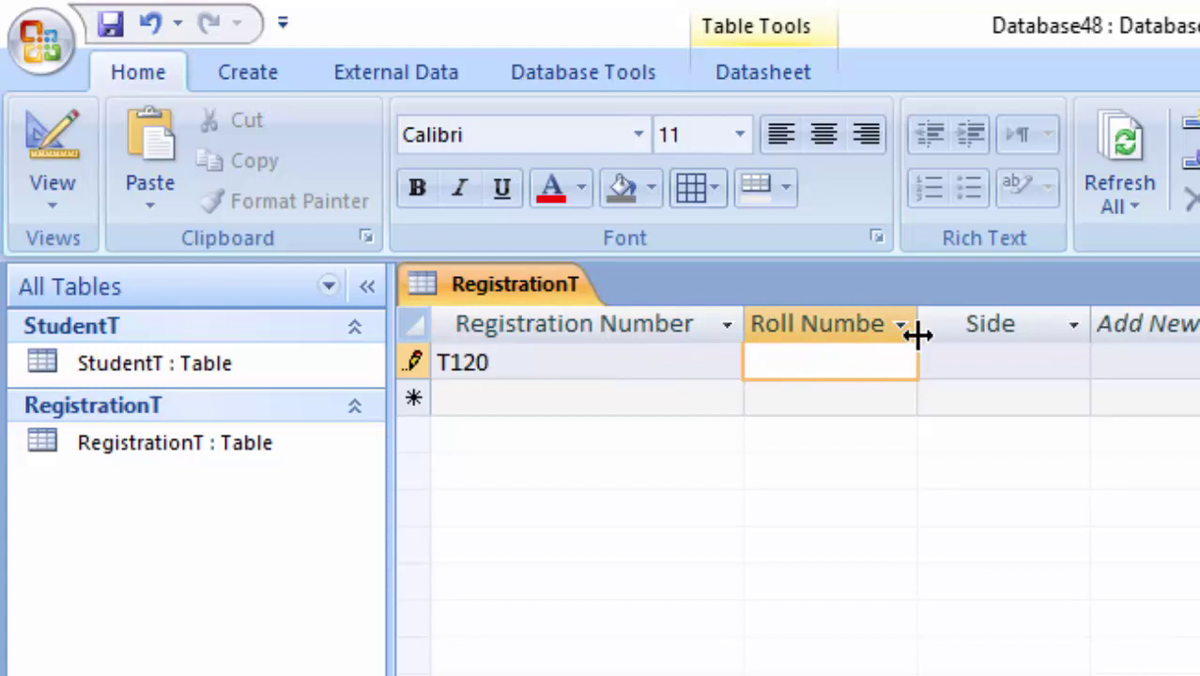
mouse_move(918, 335)
left_mouse_down()
mouse_move(956, 375)
mouse_move(1015, 375)
left_mouse_up()
left_click(298, 361)
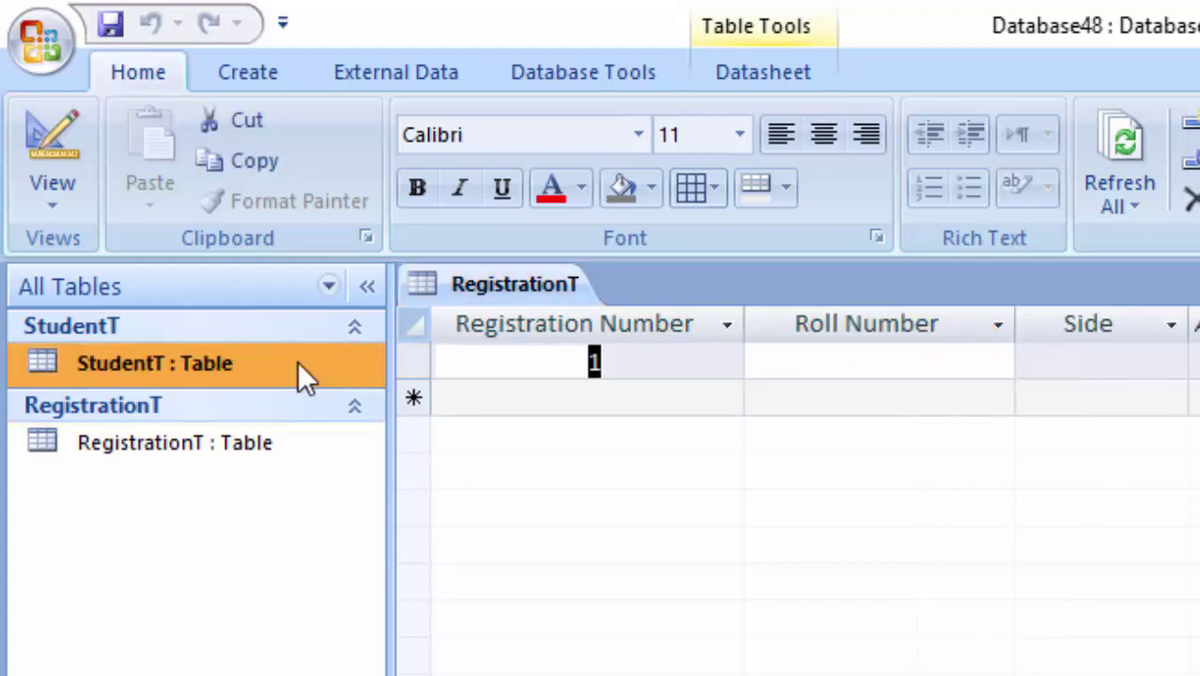
double_click(298, 360)
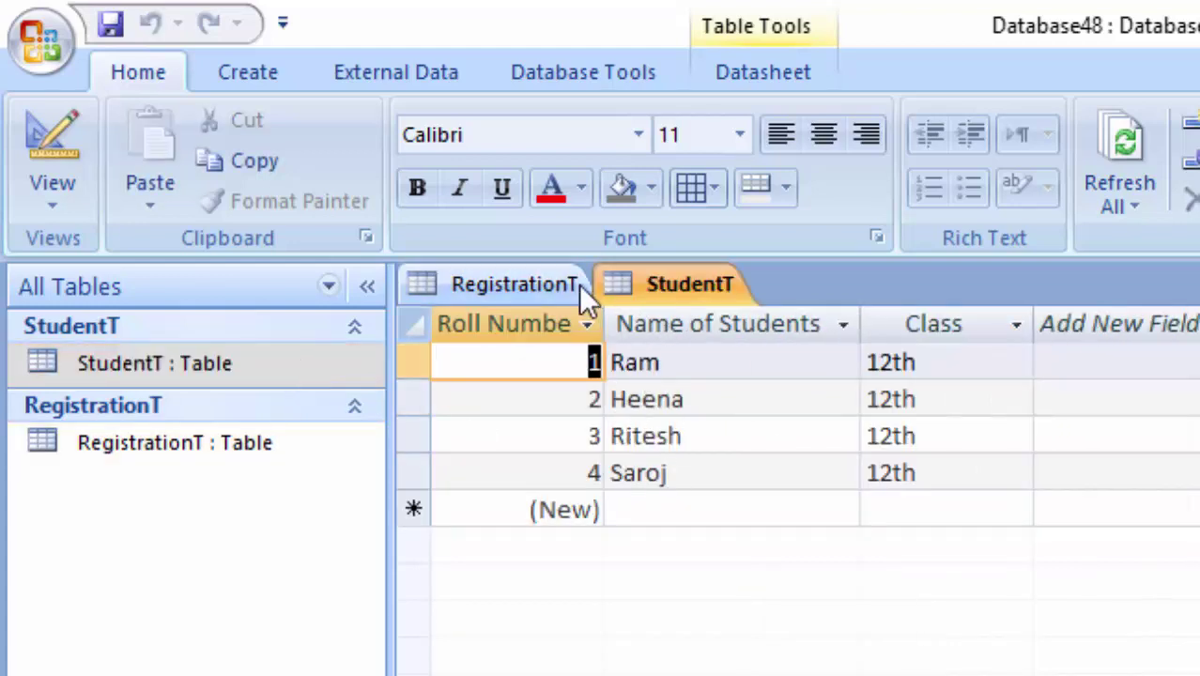
left_click(531, 284)
type("1")
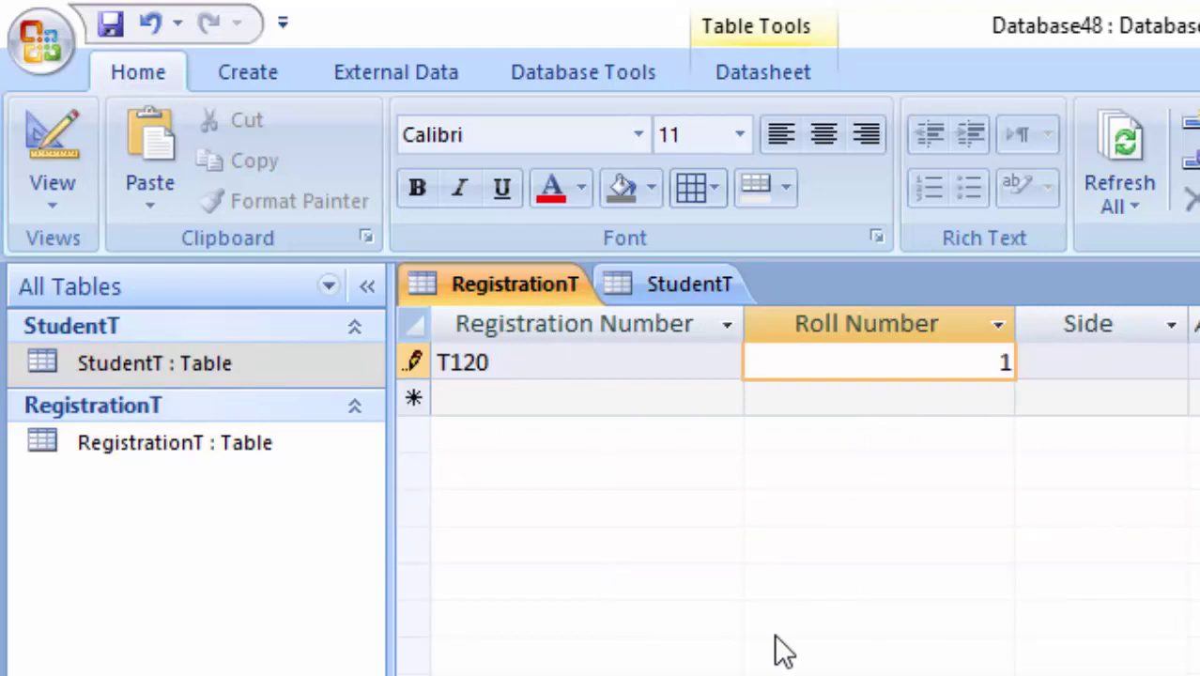
key("Tab")
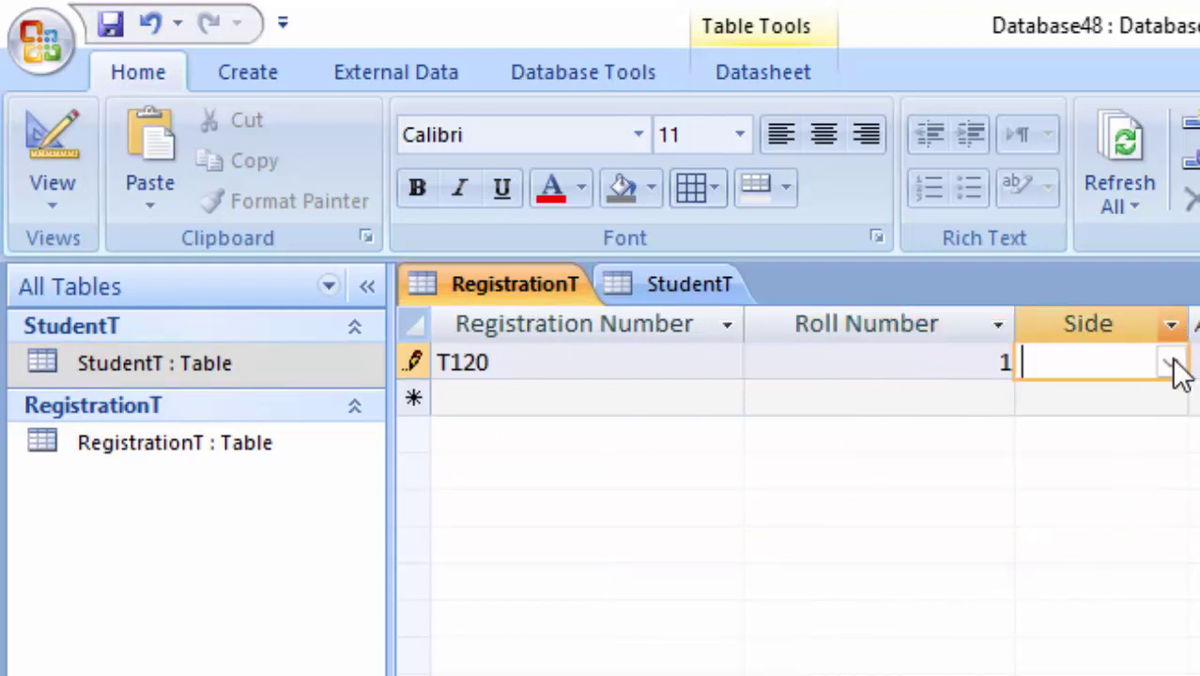
left_click(1172, 366)
left_click(1132, 402)
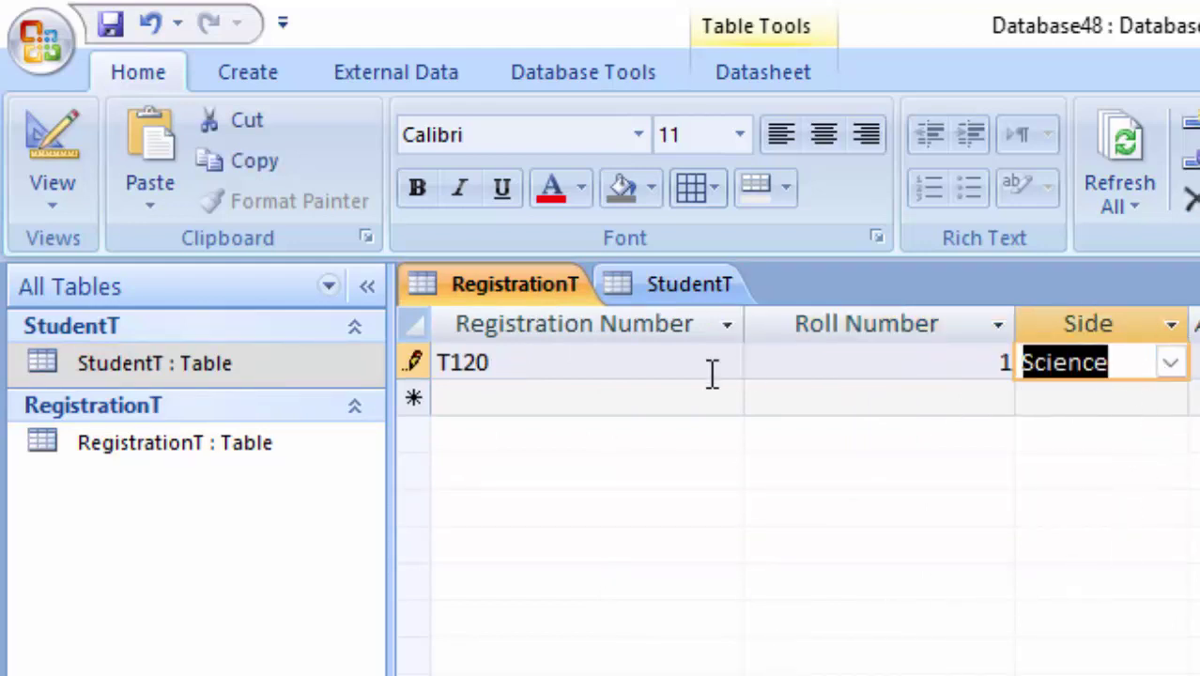
left_click(666, 406)
Add records T121 with side Commerce and T122 with side Science.
type("T")
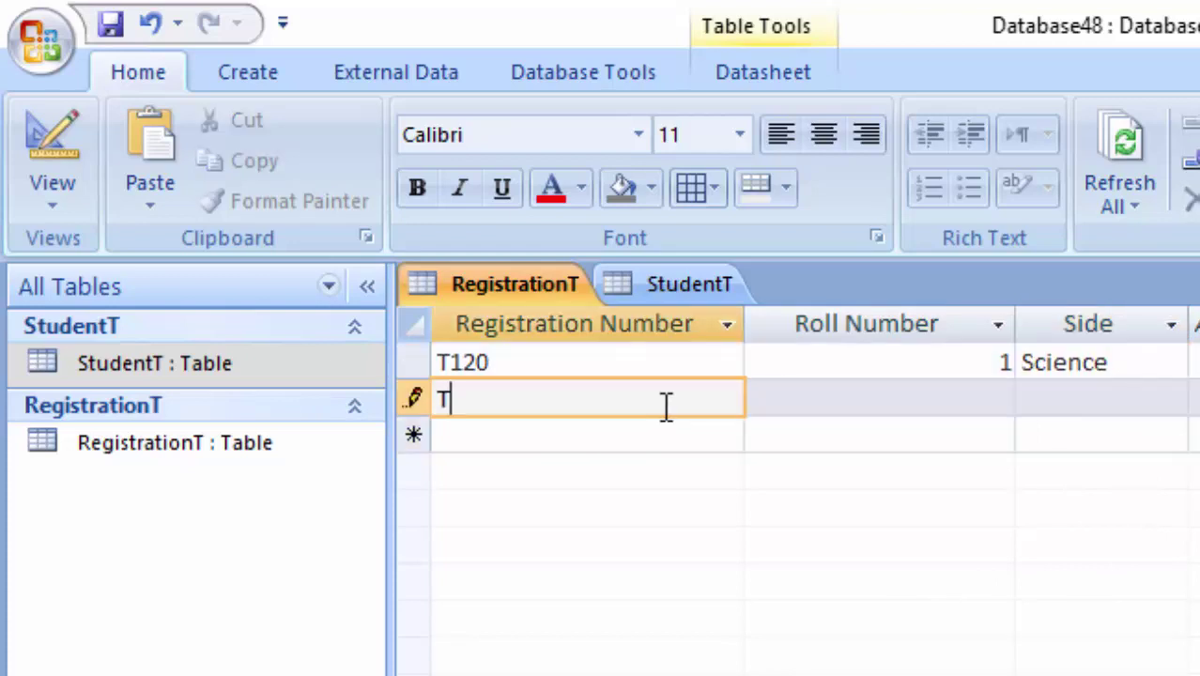
type("12")
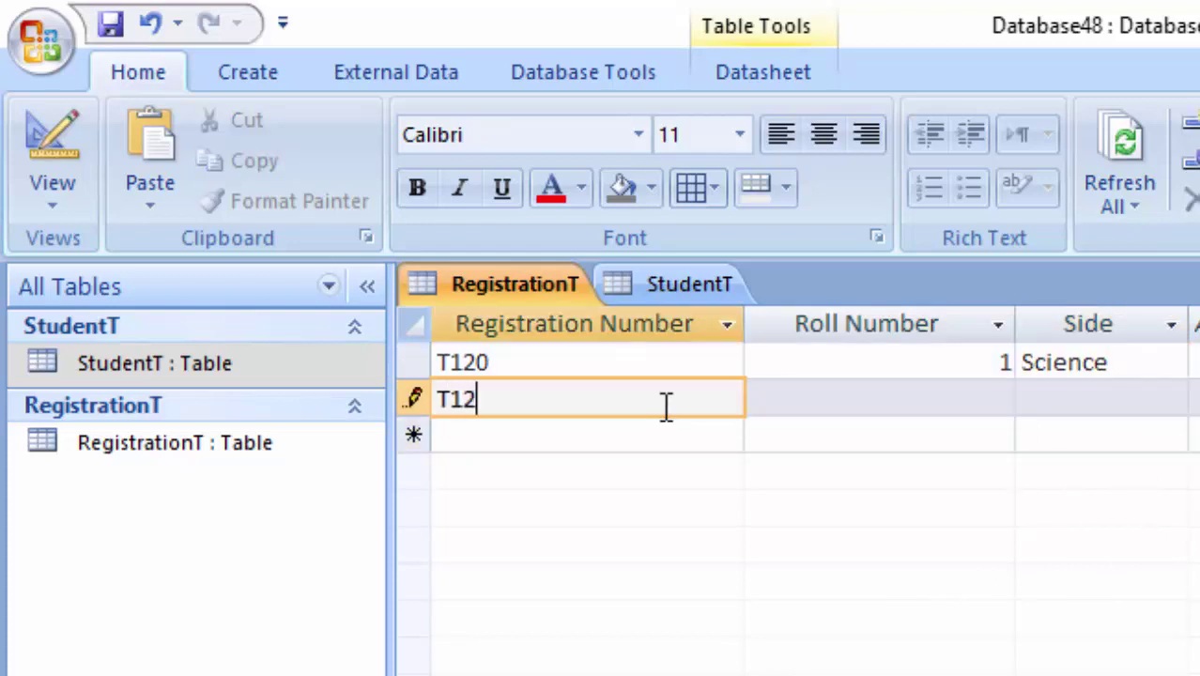
type("1")
key("Tab")
type("2")
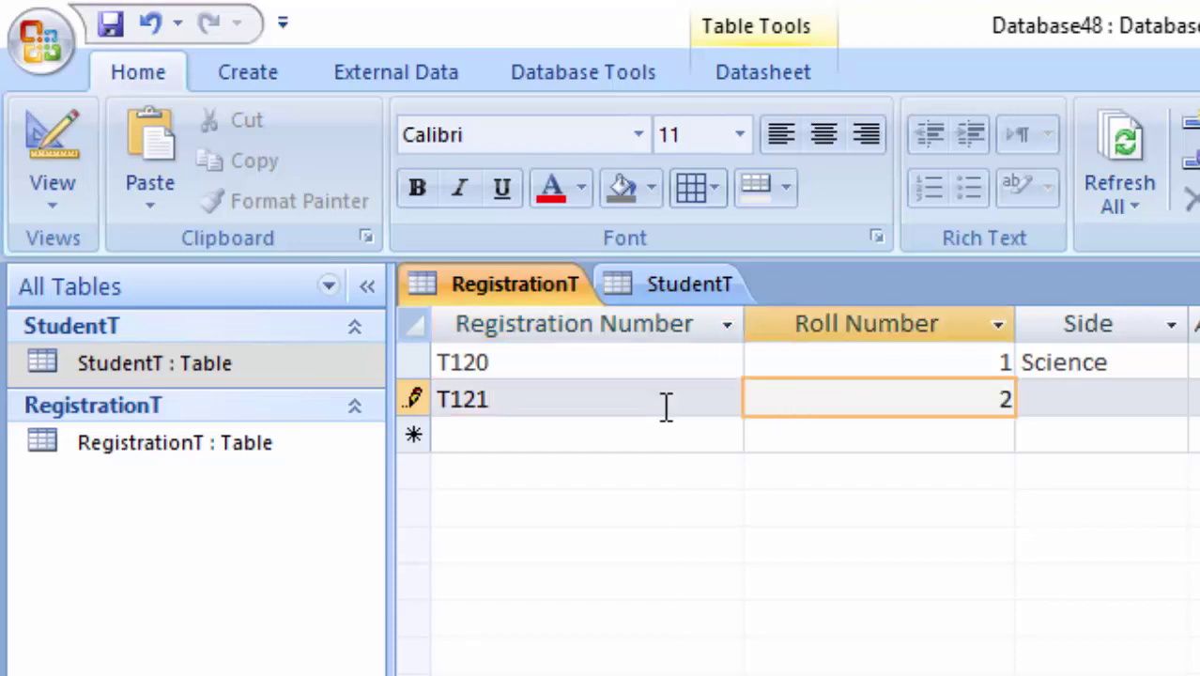
key("Tab")
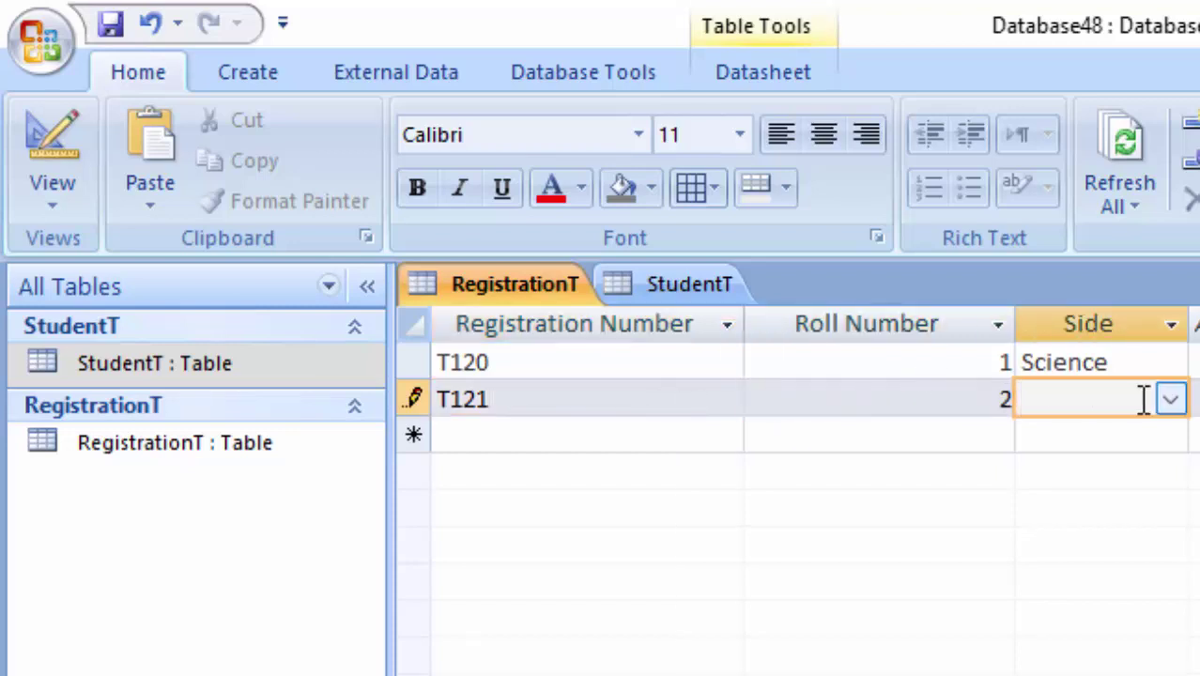
left_click(1171, 400)
left_click(1148, 468)
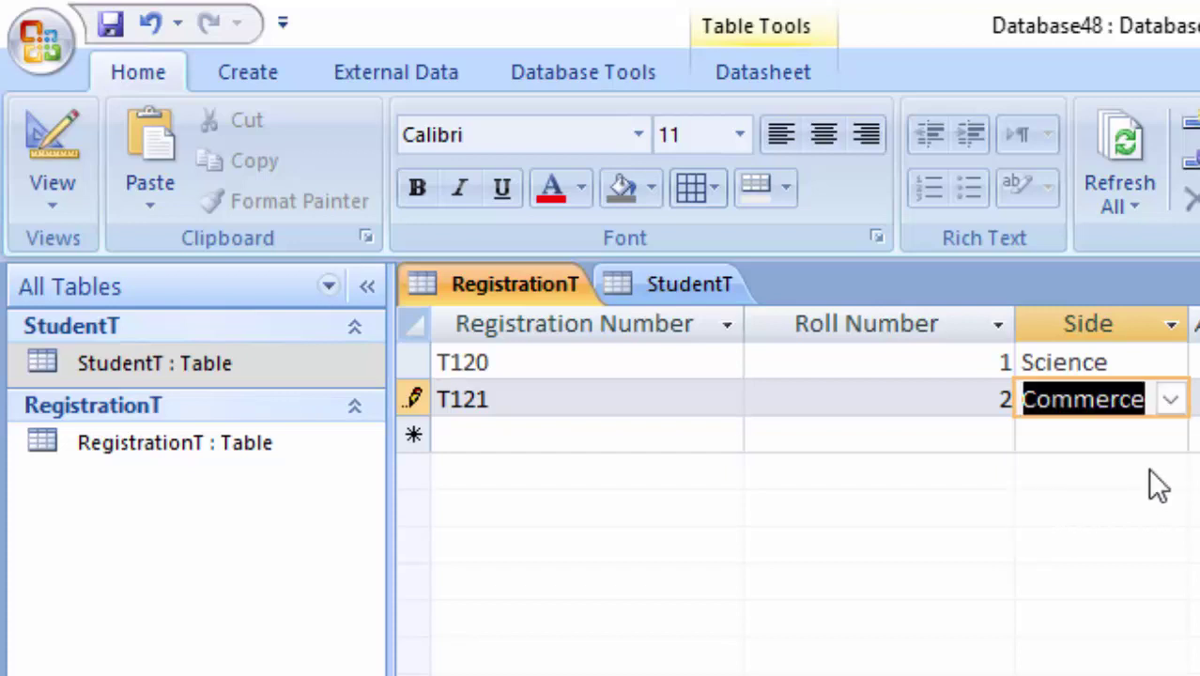
left_click(597, 439)
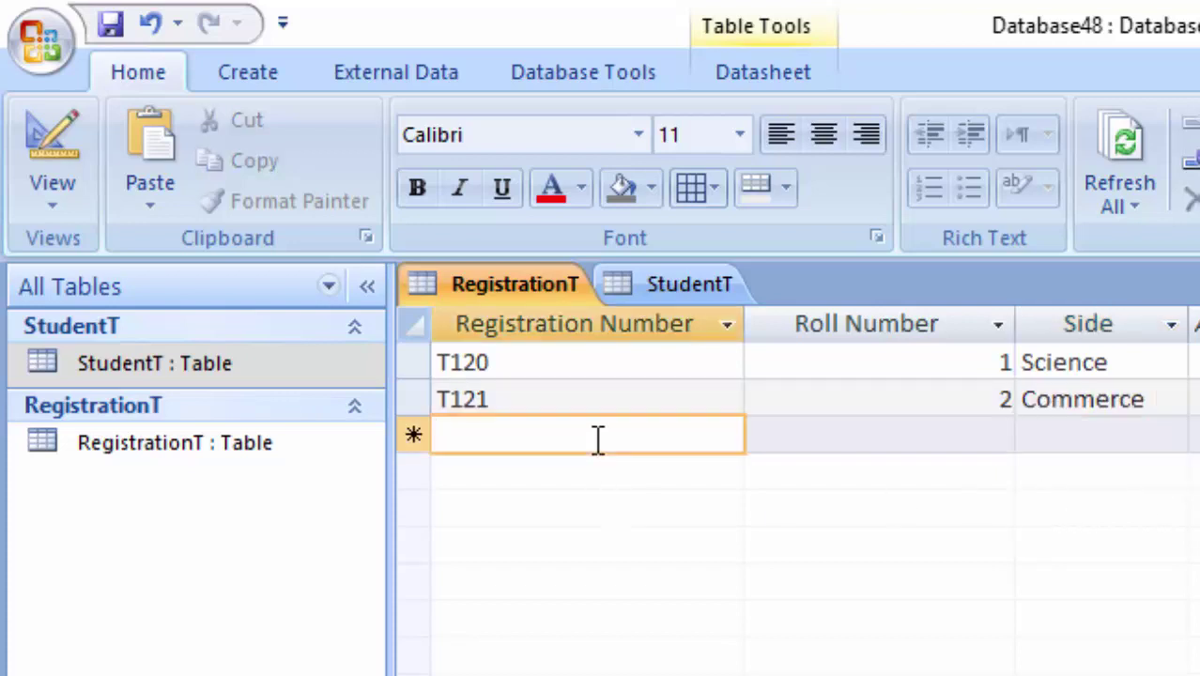
type("T12")
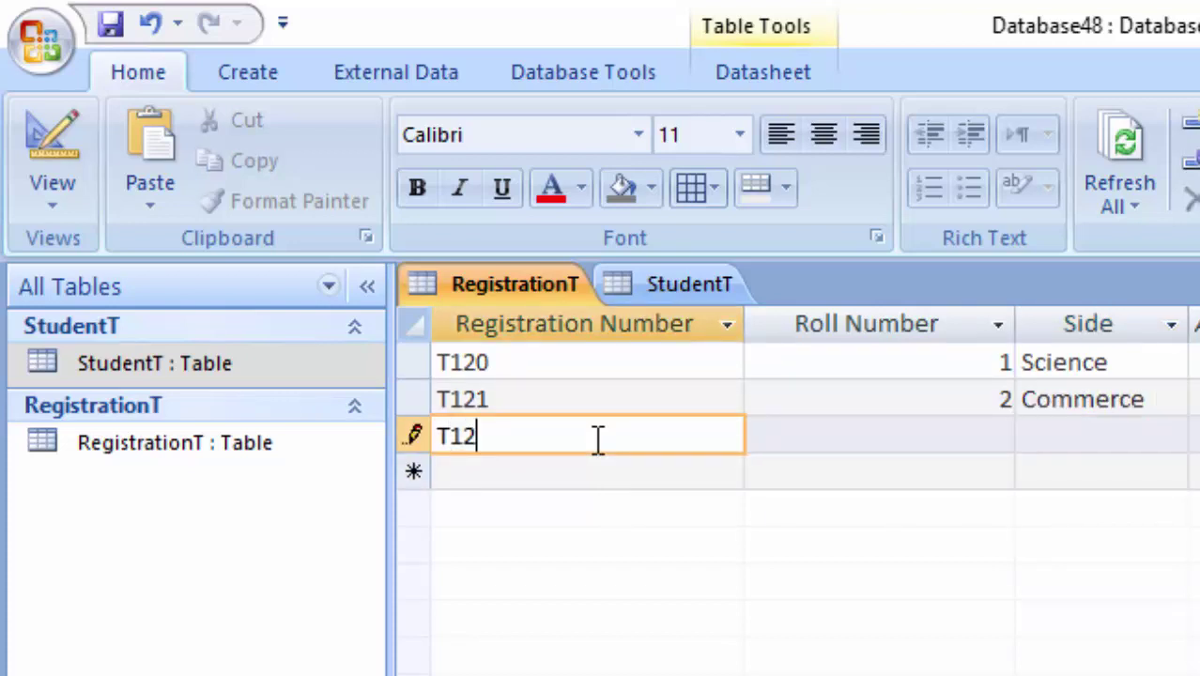
type("2")
key("Tab")
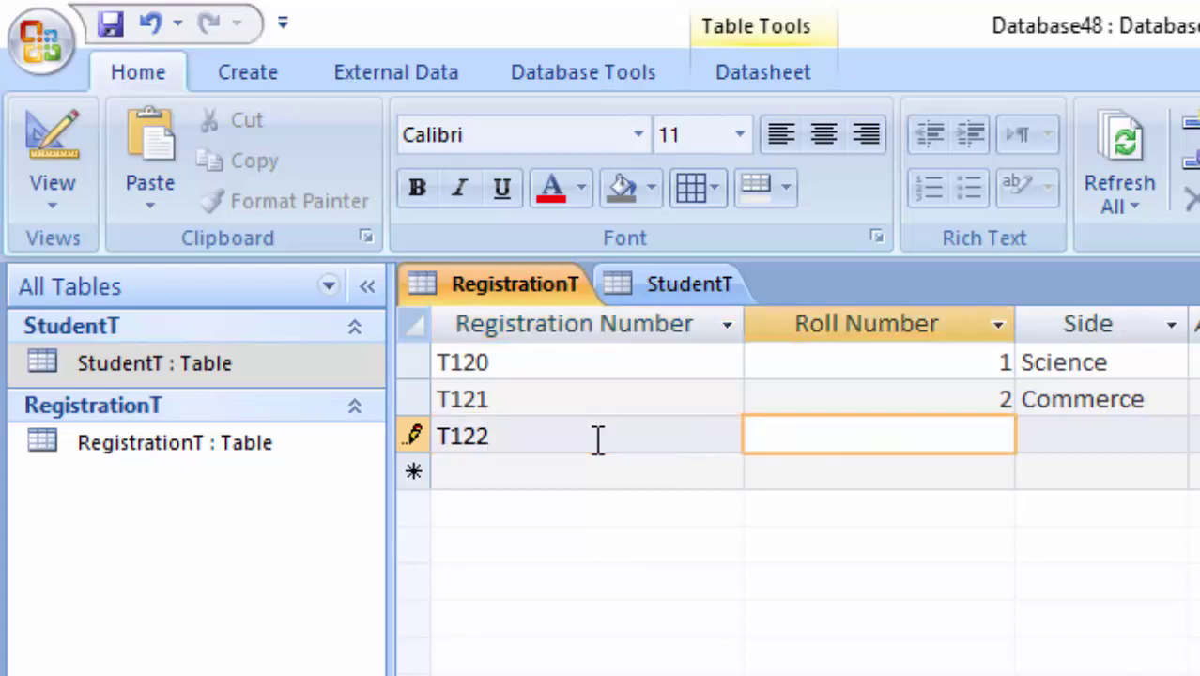
type("3")
key("Tab")
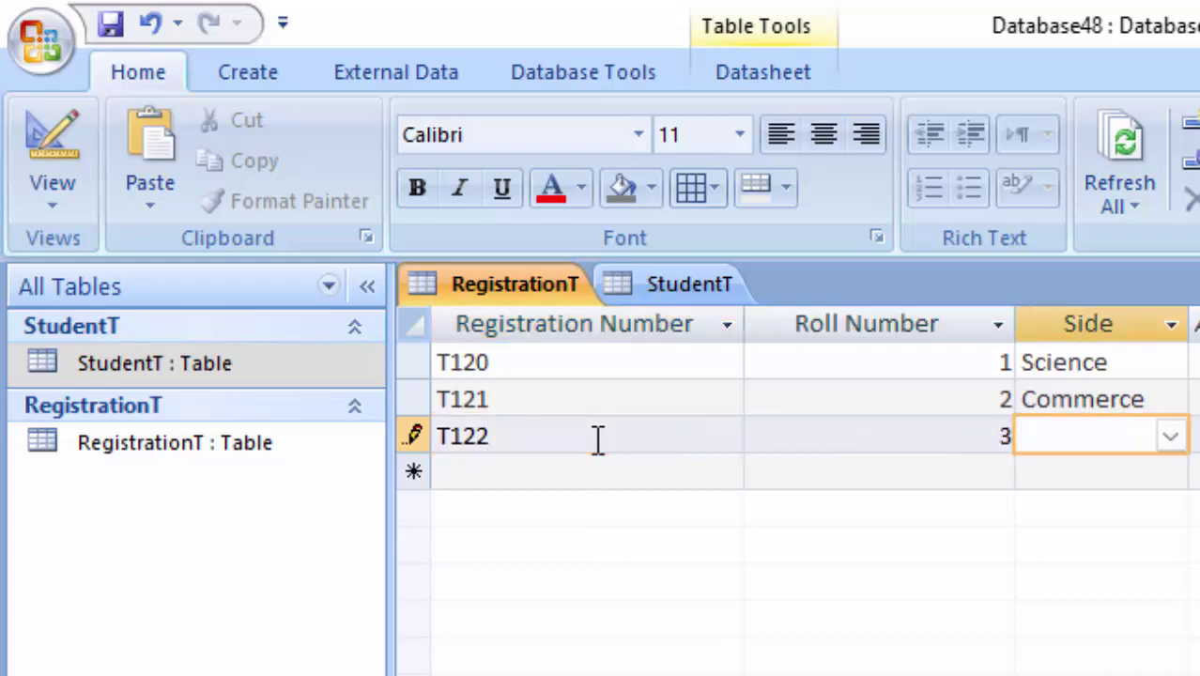
left_click(1170, 436)
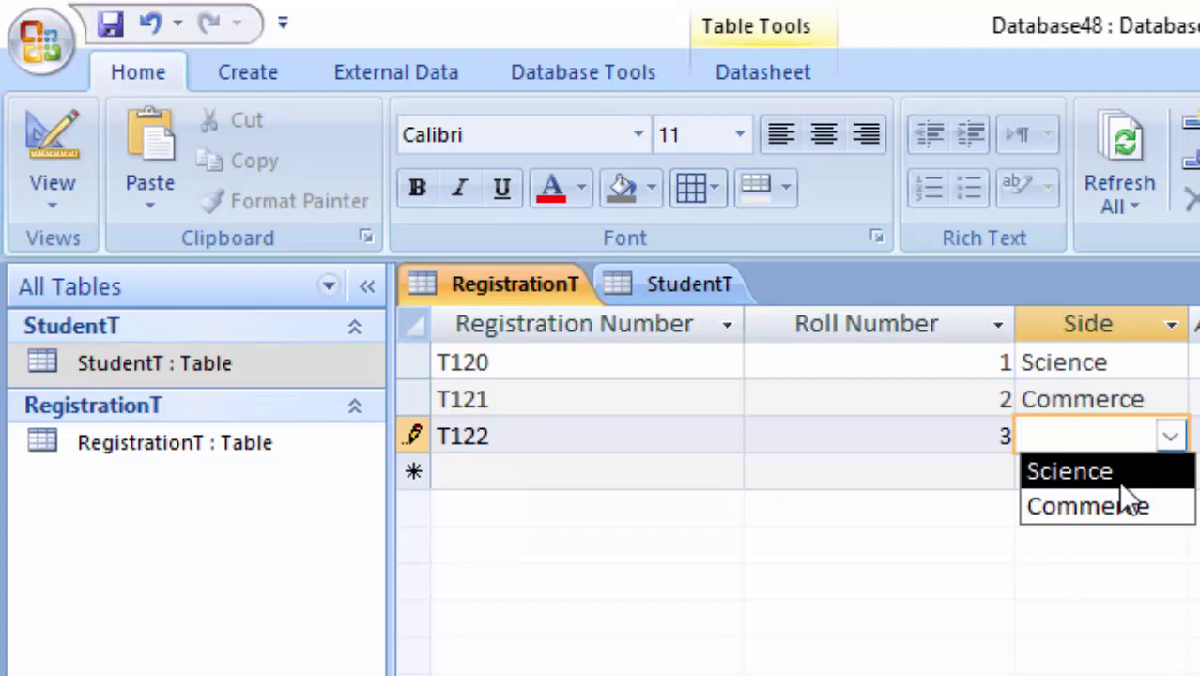
left_click(1123, 484)
Add record T123 with Roll Number 4 and side Commerce.
left_click(606, 462)
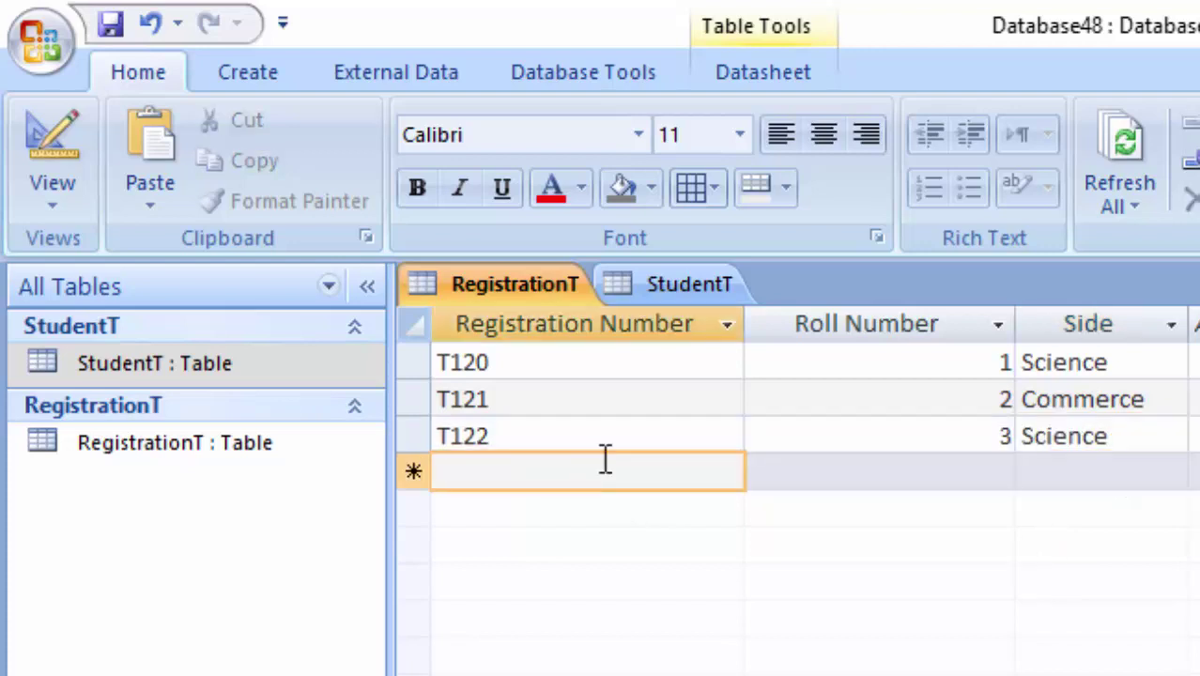
type("T1")
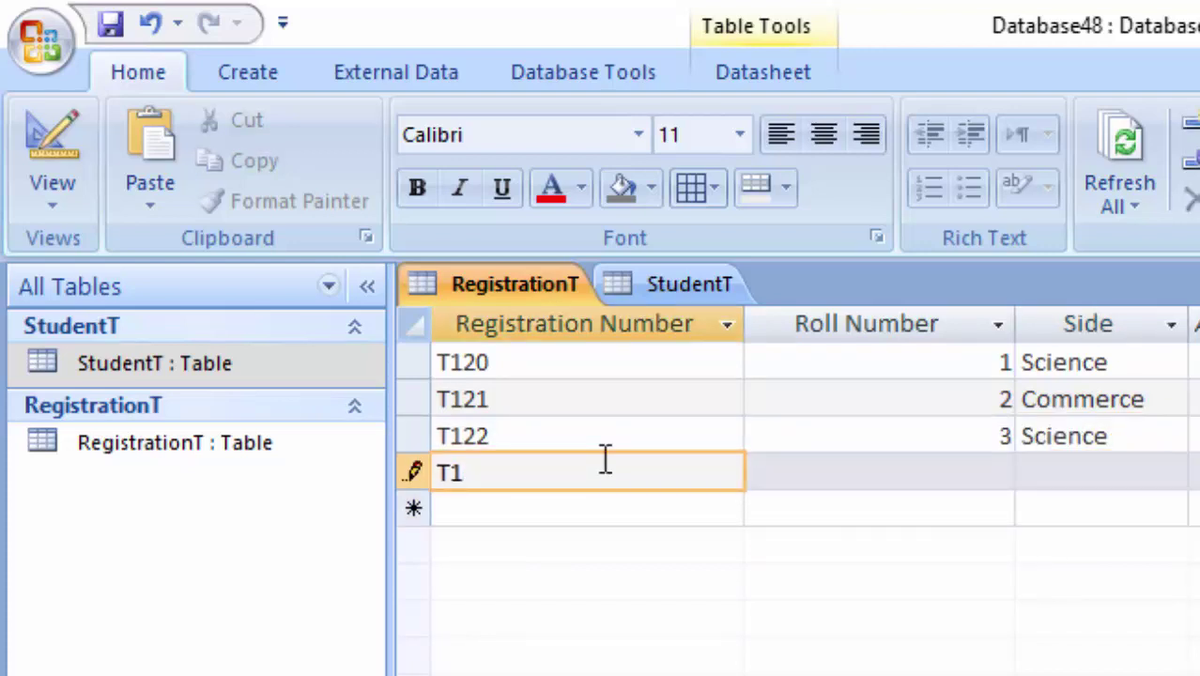
type("23")
key("Tab")
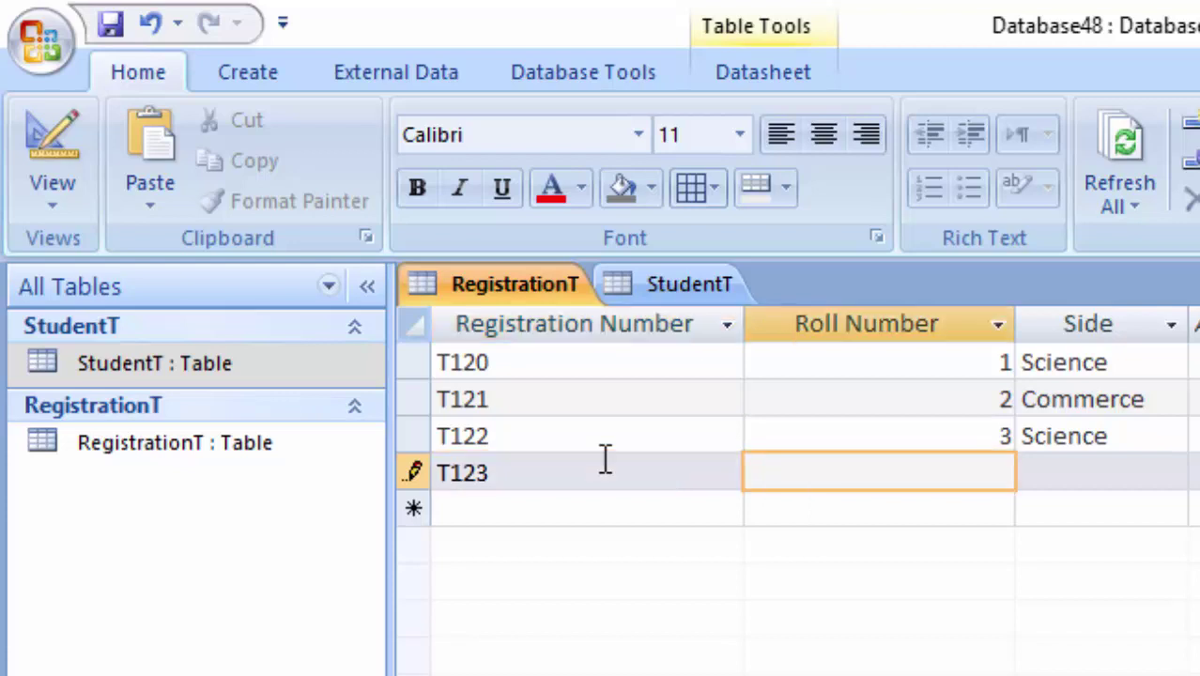
type("4")
key("Tab")
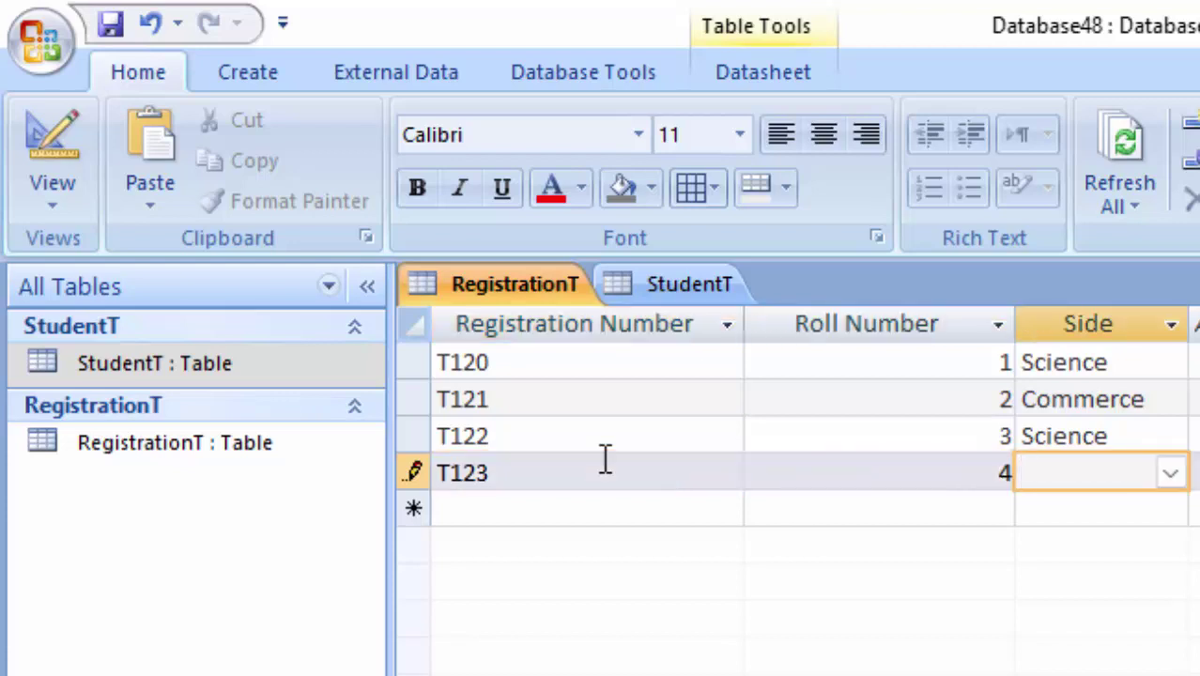
left_click(1171, 475)
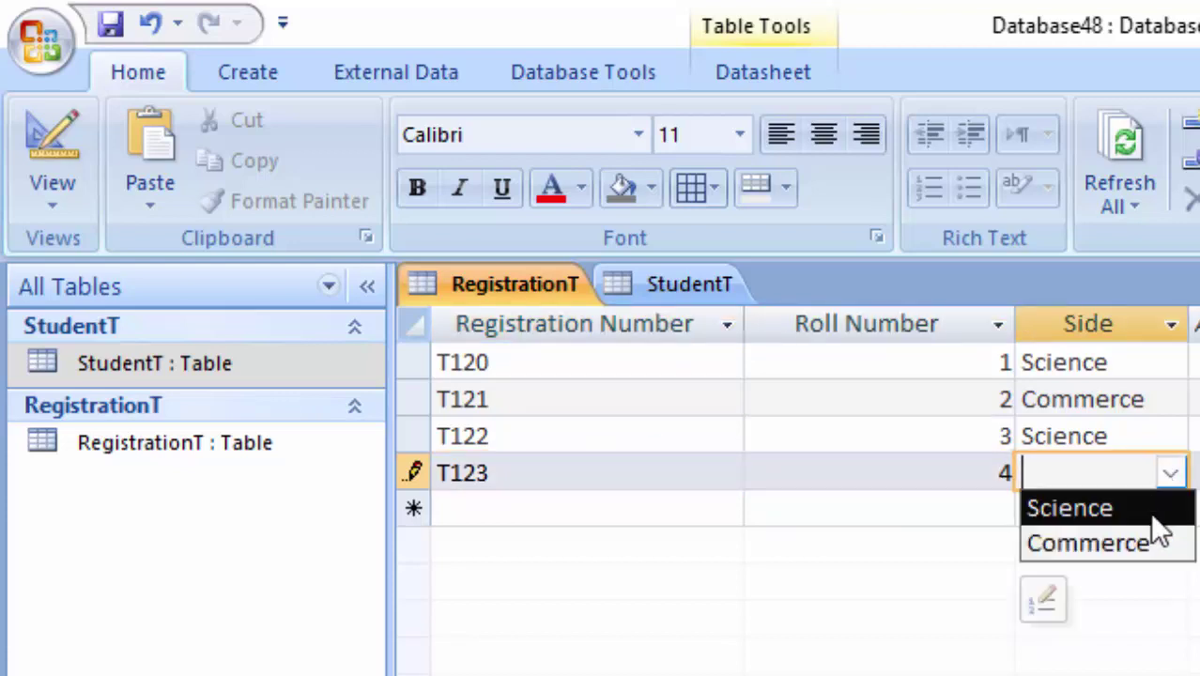
left_click(1151, 542)
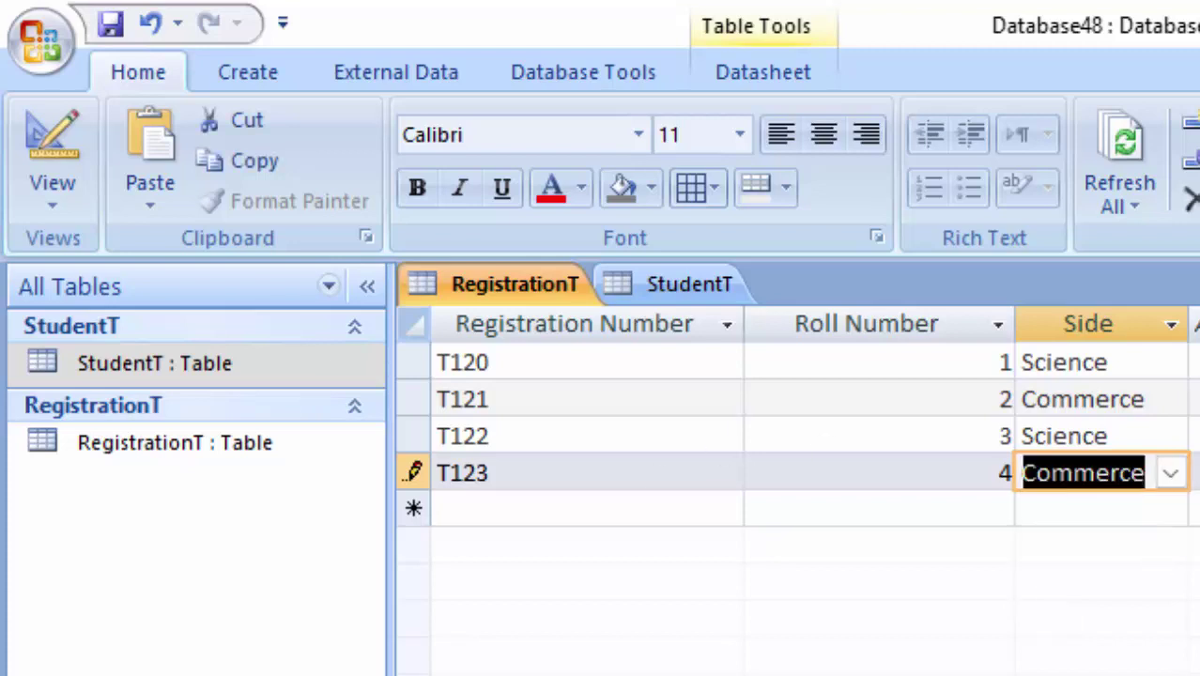
Save the registration records and close both the RegistrationT and StudentT tables.
left_click(109, 28)
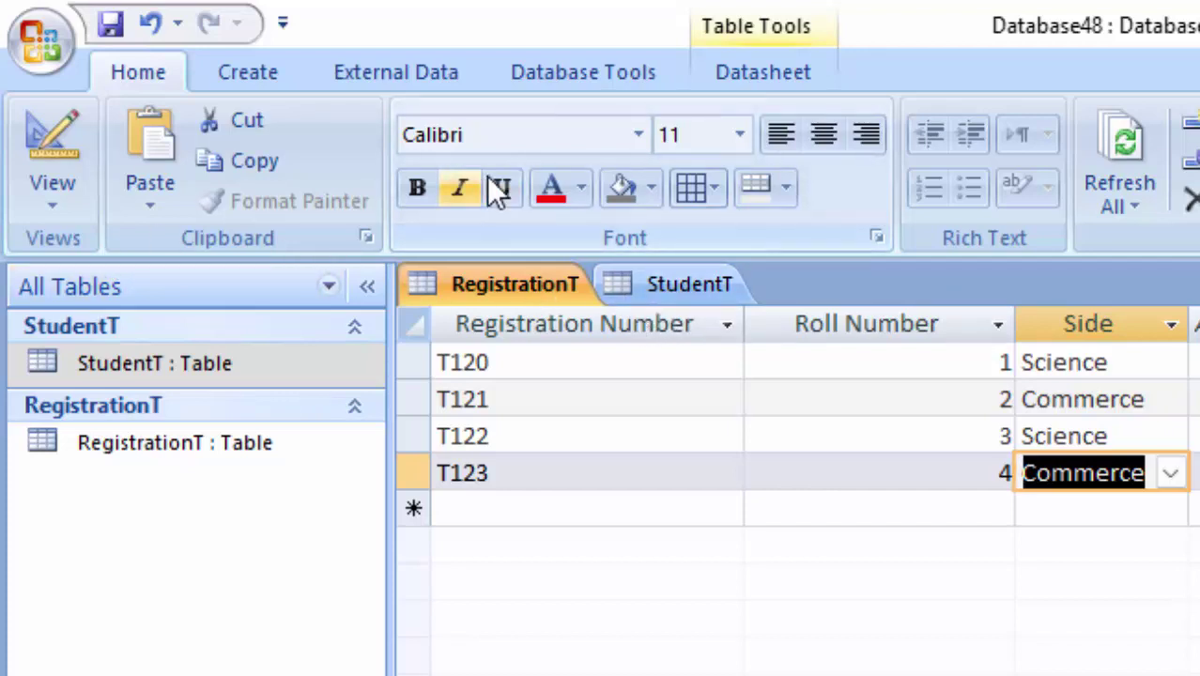
key("ctrl+w")
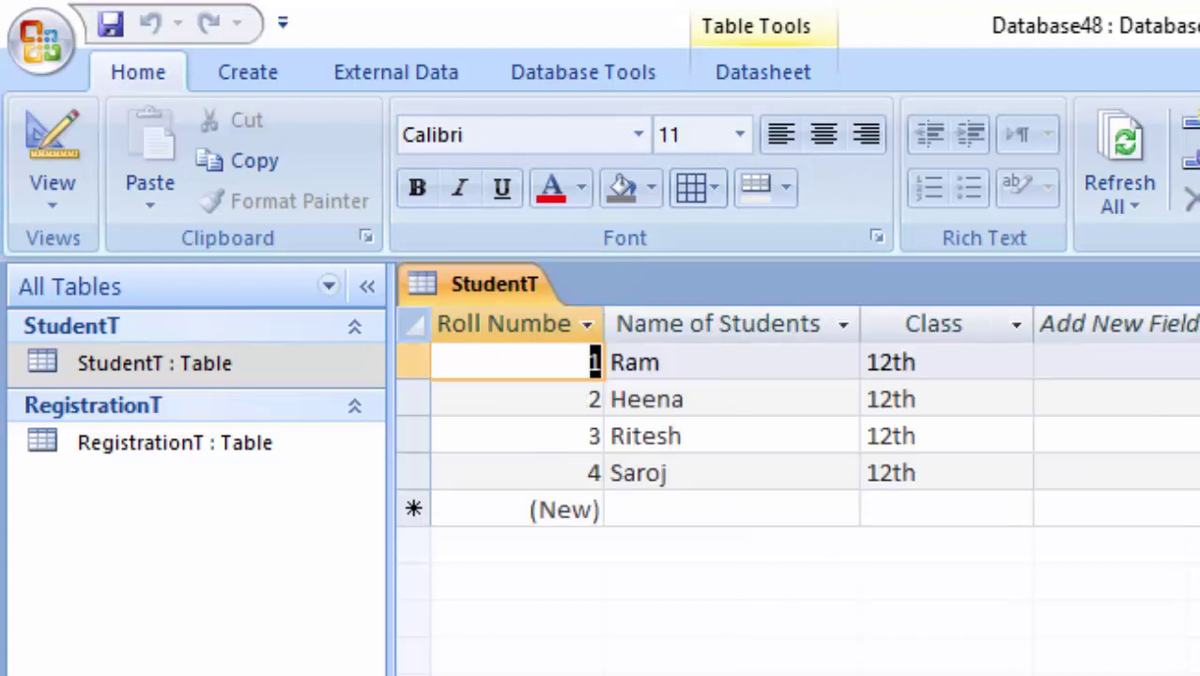
key("ctrl+w")
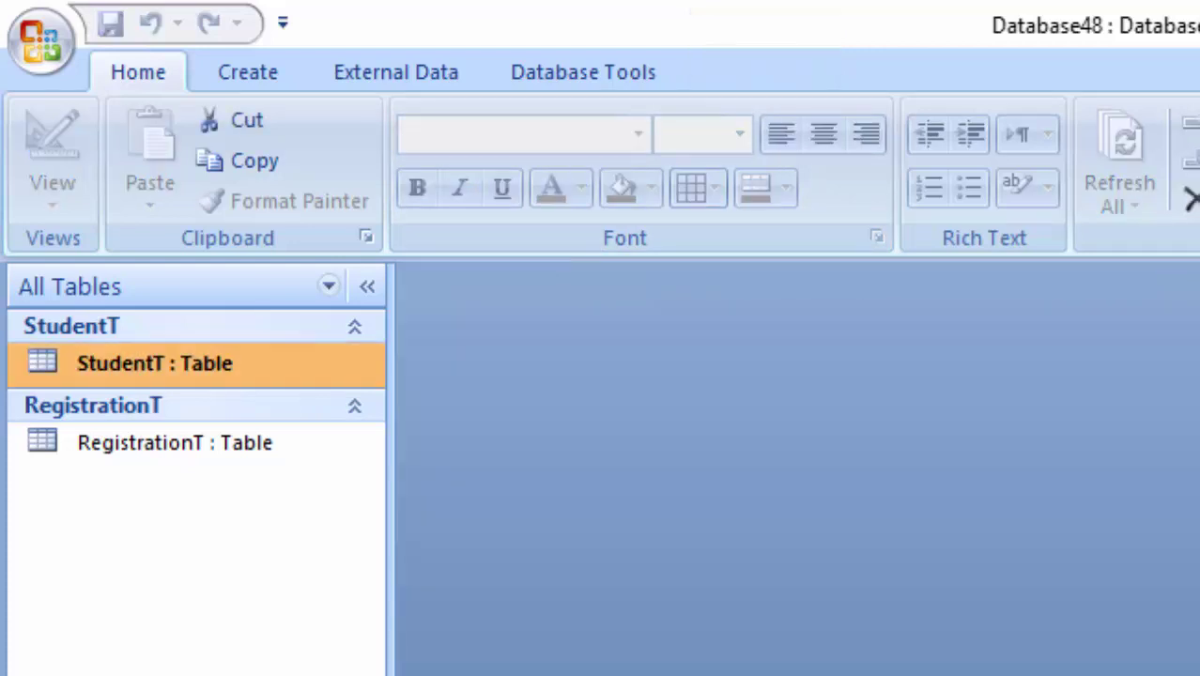
Open the Relationships window and add RegistrationT and StudentT to it.
left_click(586, 76)
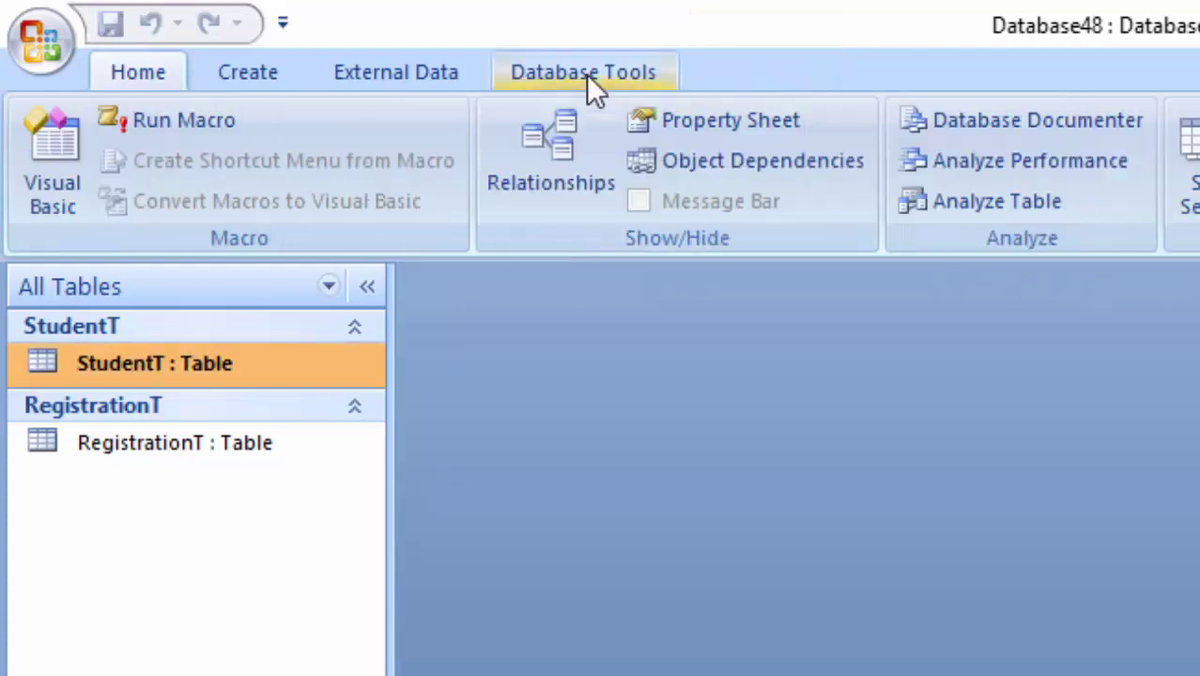
left_click(576, 158)
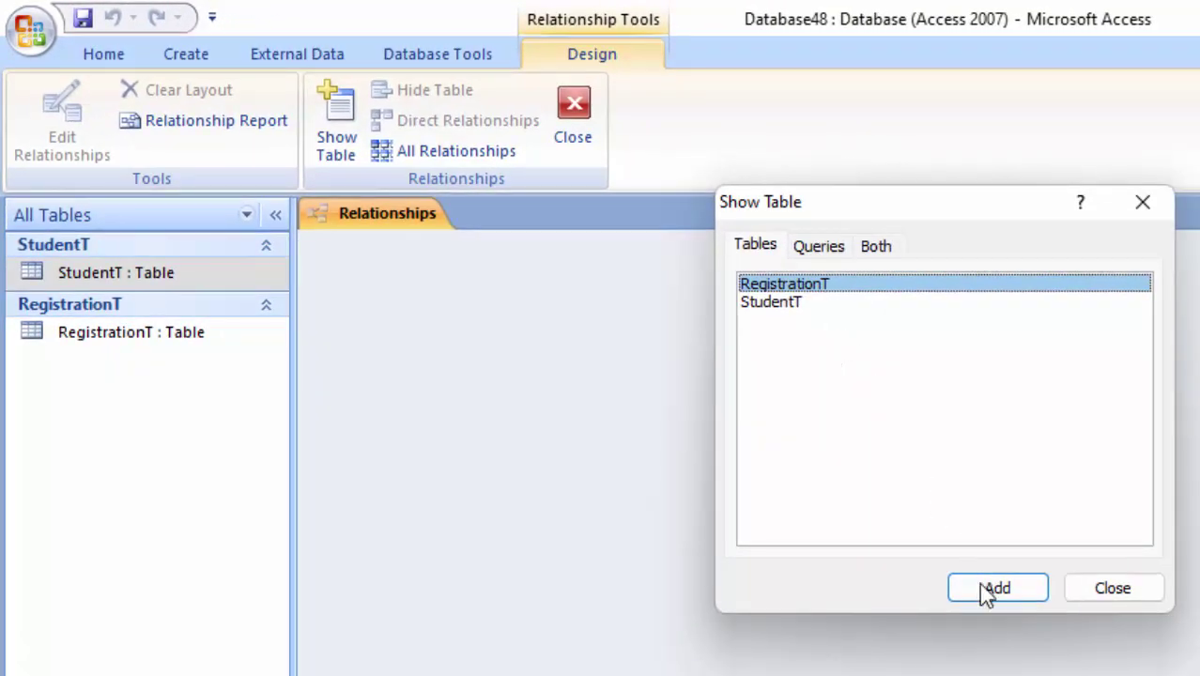
left_click(987, 588)
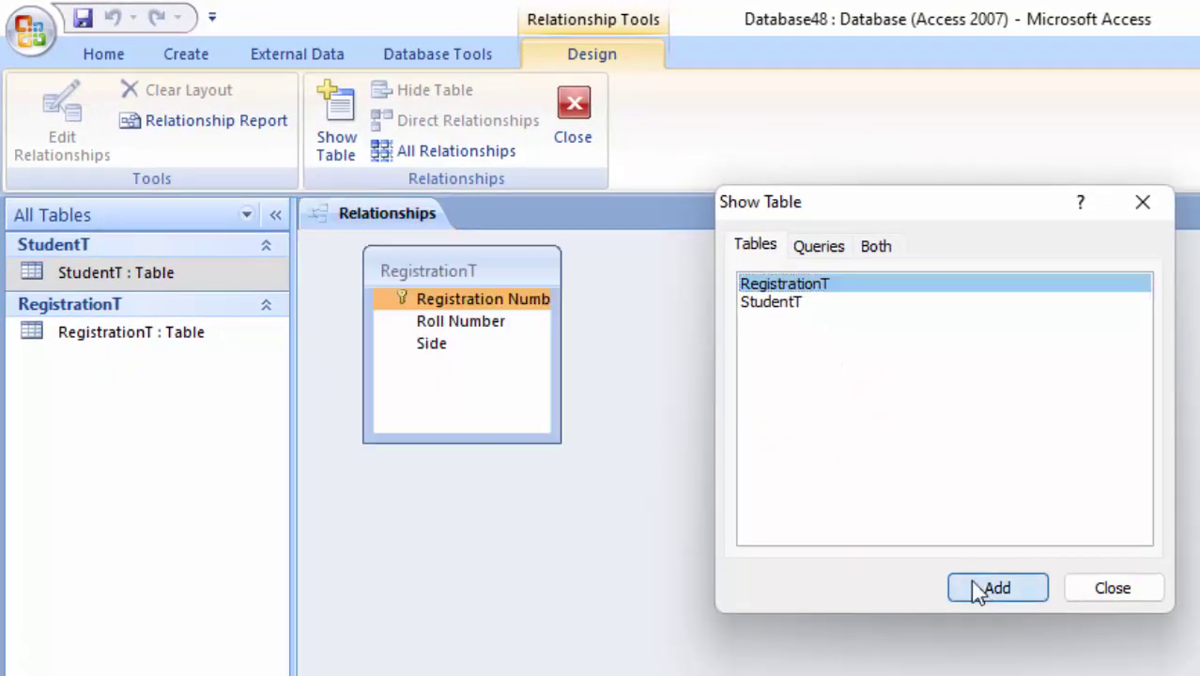
left_click(808, 306)
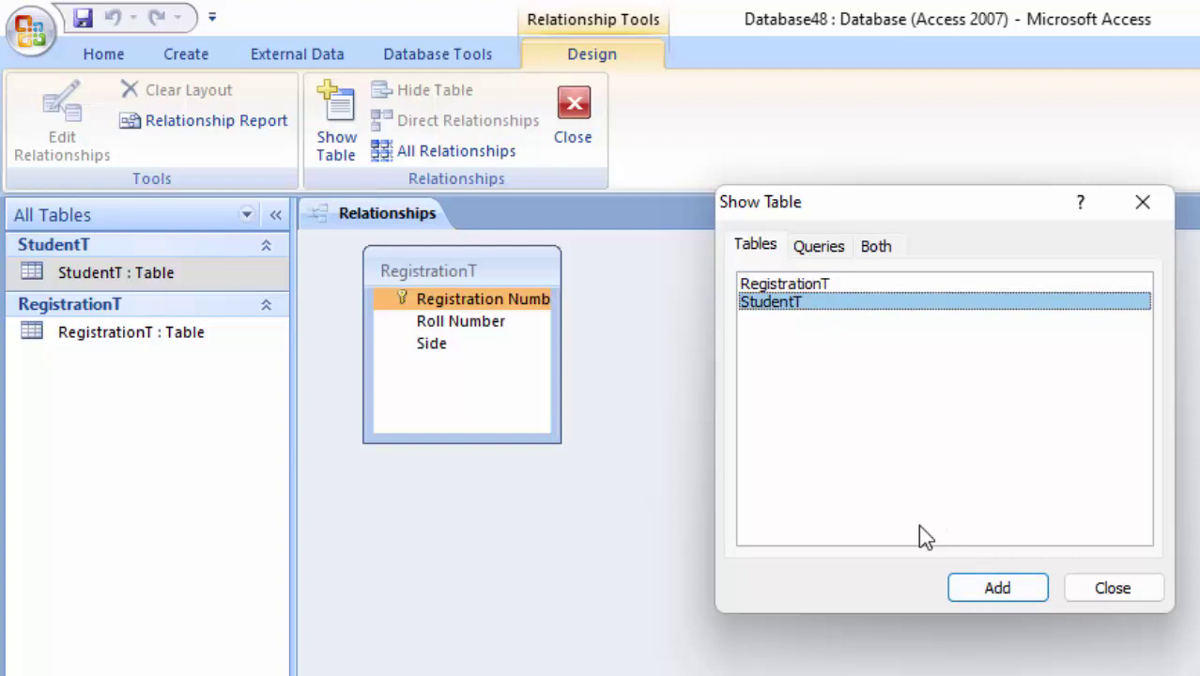
left_click(986, 590)
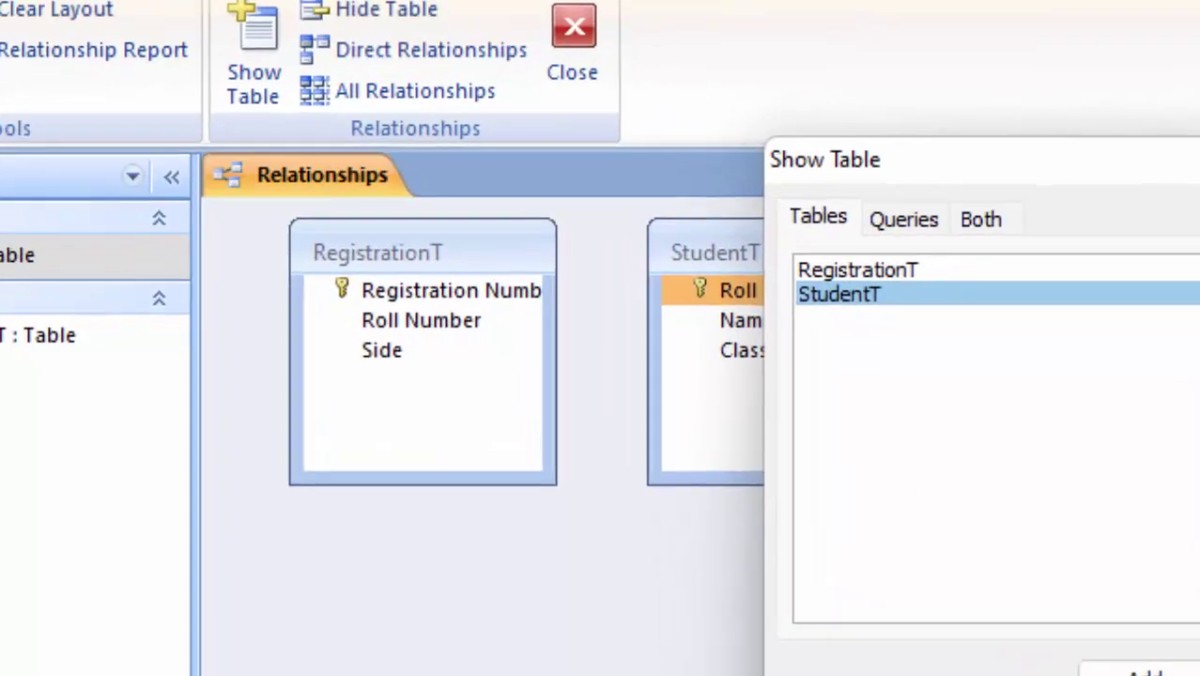
Close the Show Table list and place StudentT on the left, RegistrationT on the right.
left_click(1113, 588)
left_click_drag(438, 241, 1199, 293)
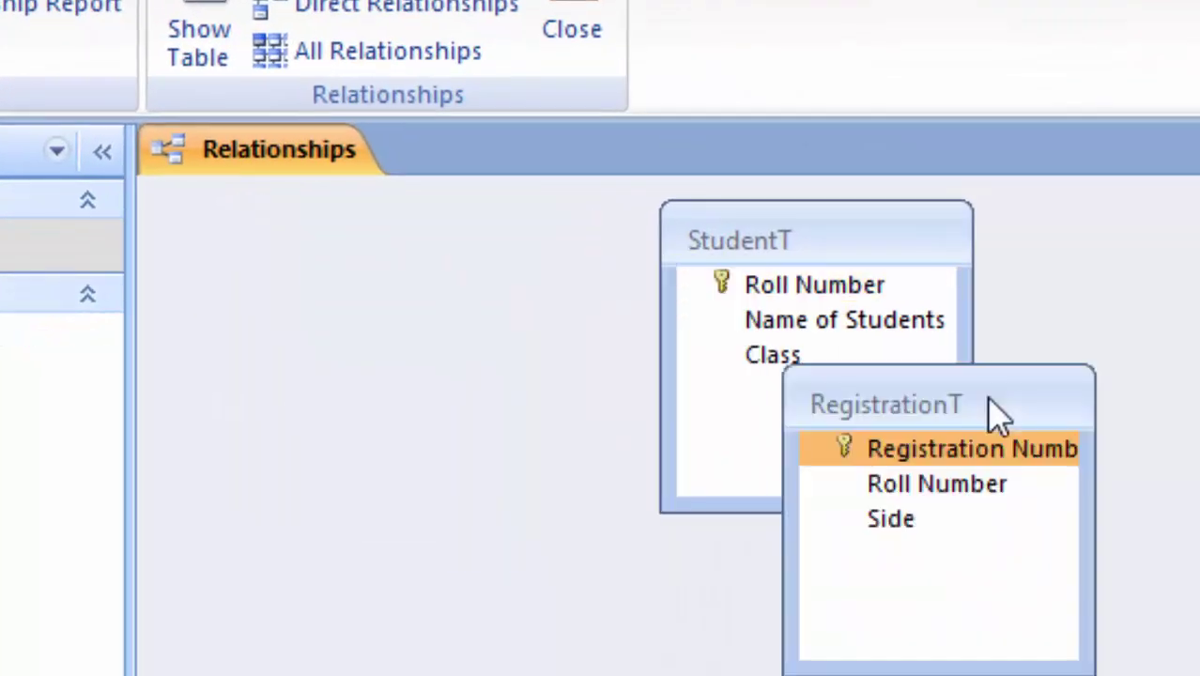
left_click_drag(933, 254, 569, 282)
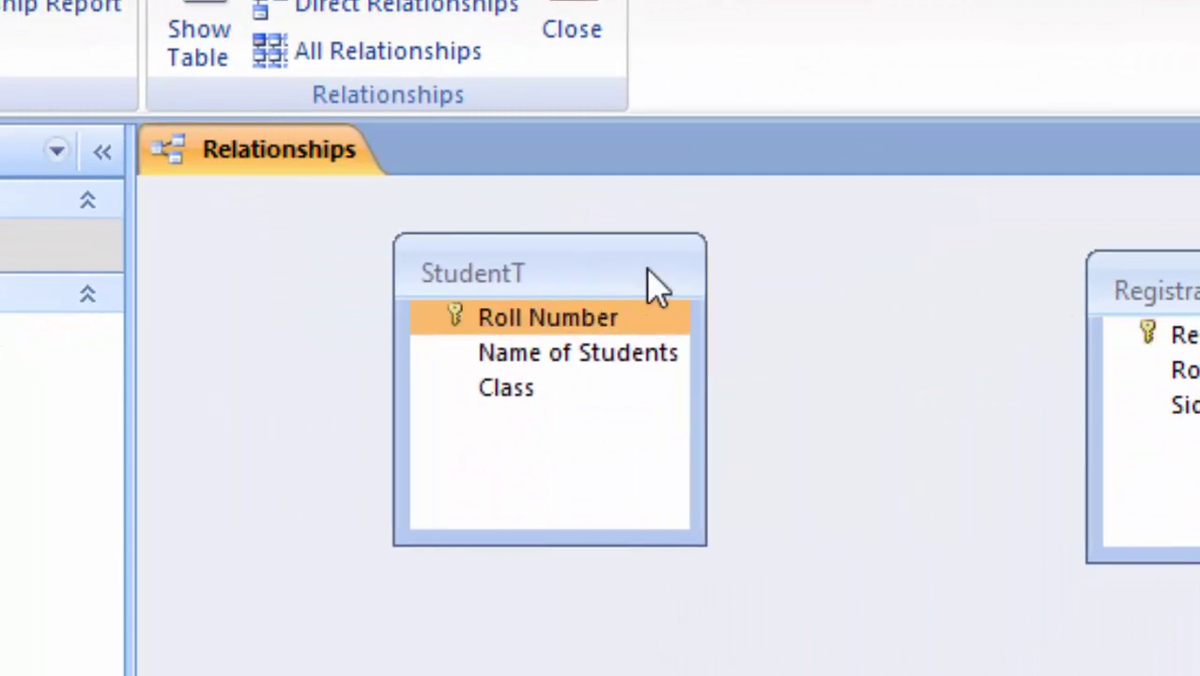
Link StudentT to RegistrationT one-to-many on Roll Number, enforcing integrity with cascade update and delete.
mouse_move(465, 294)
left_mouse_down()
mouse_move(1059, 310)
mouse_move(967, 377)
mouse_move(357, 277)
mouse_move(338, 250)
left_mouse_up()
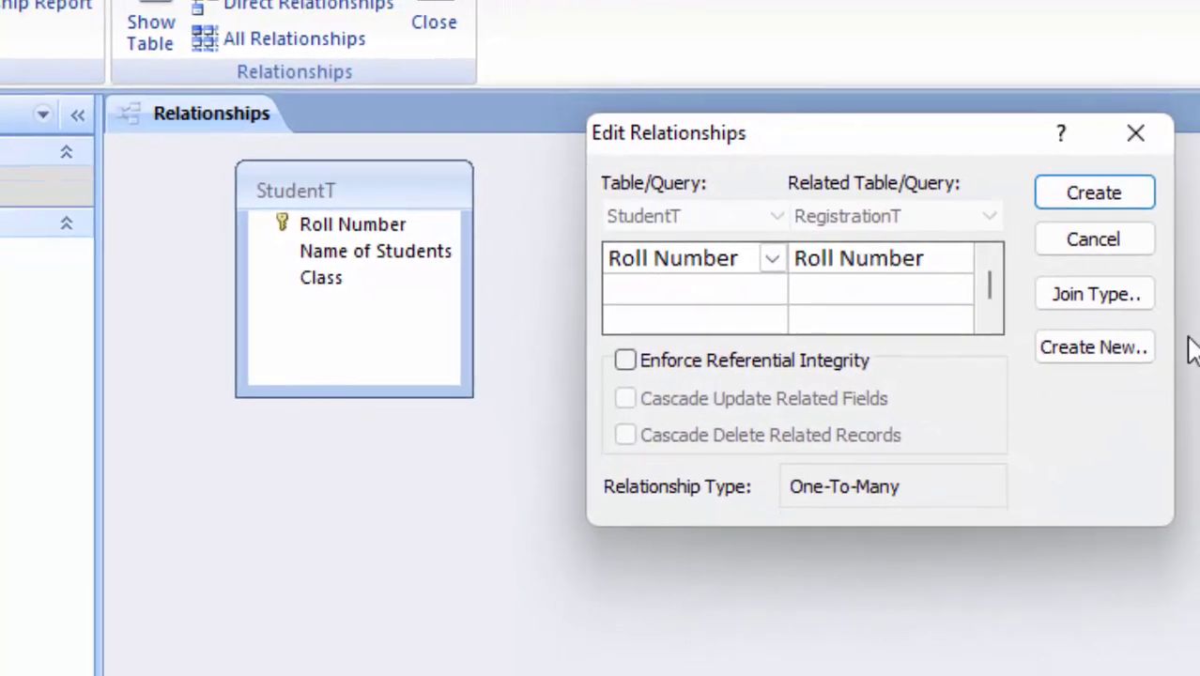
left_click(763, 366)
left_click(747, 401)
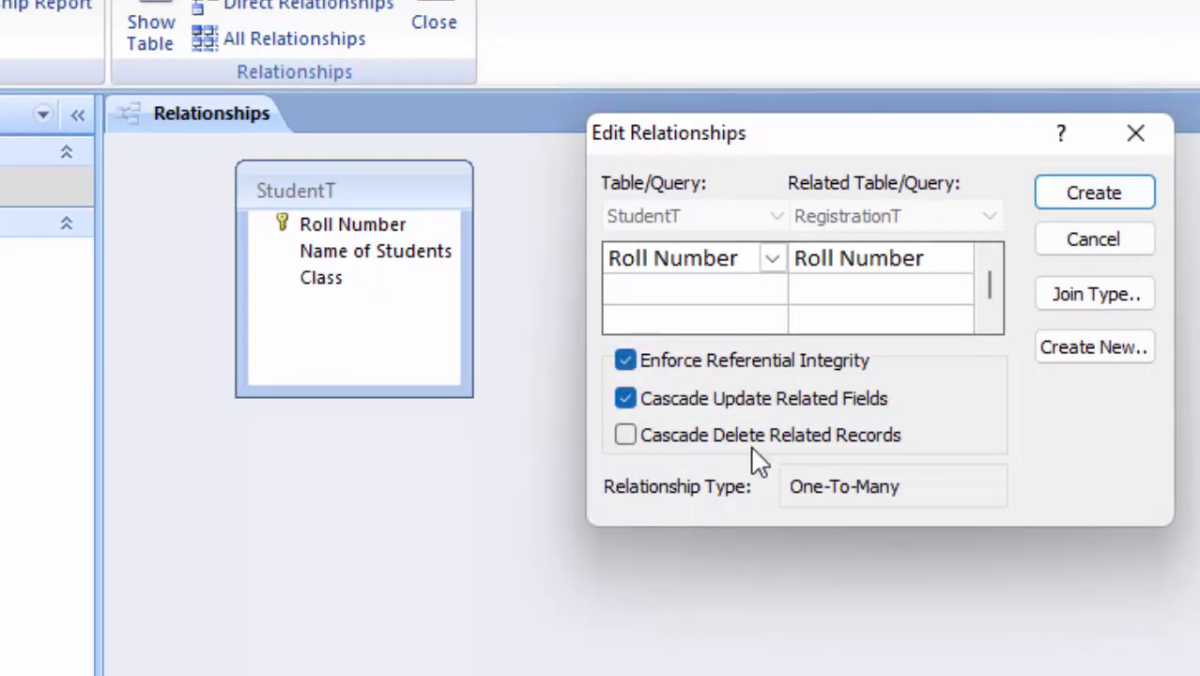
left_click(754, 439)
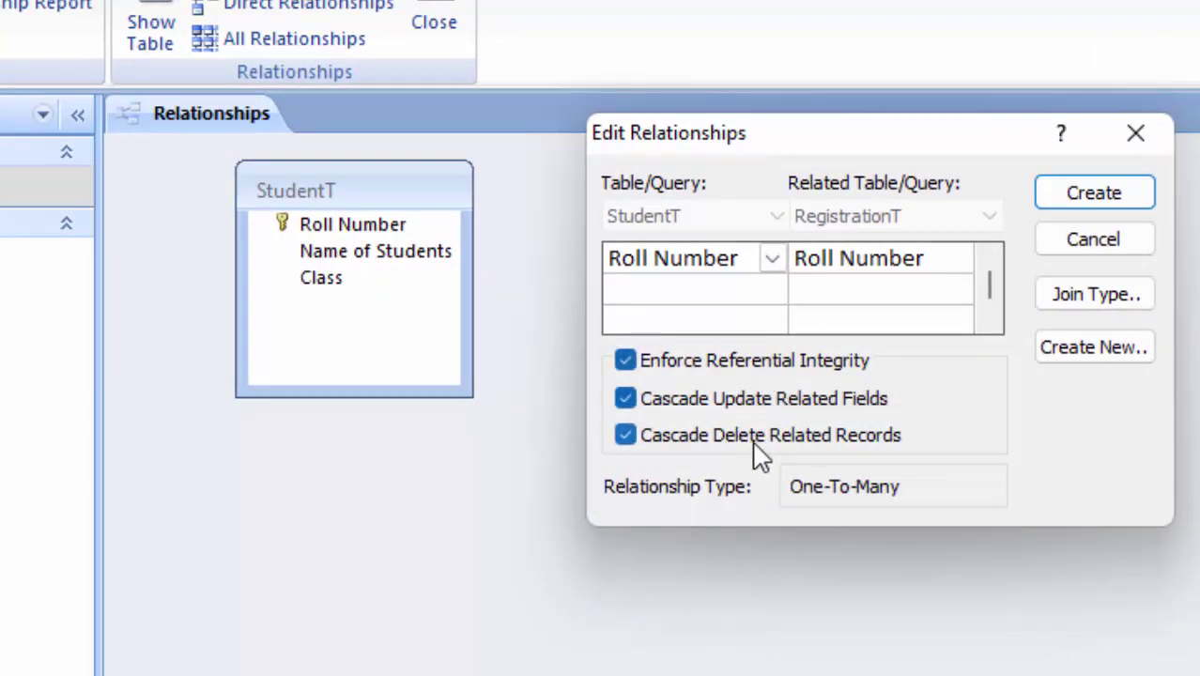
left_click(1069, 199)
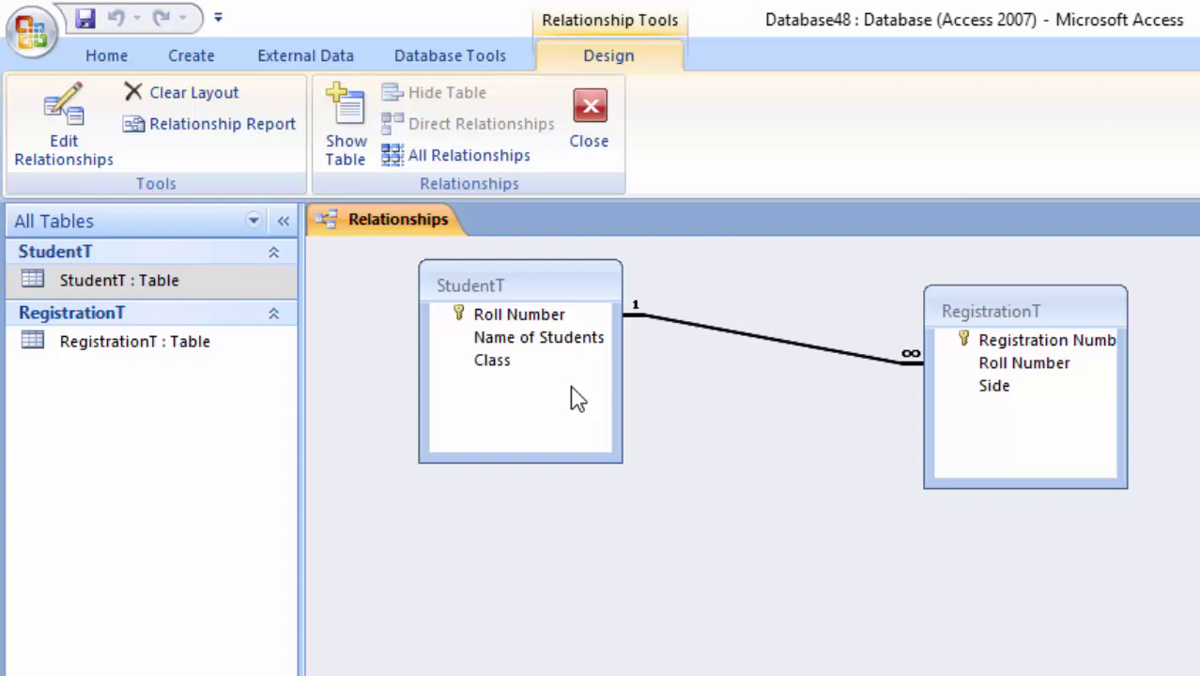
Close the Relationships window and save the layout changes.
left_click(573, 361)
left_click(556, 316)
left_click(554, 338)
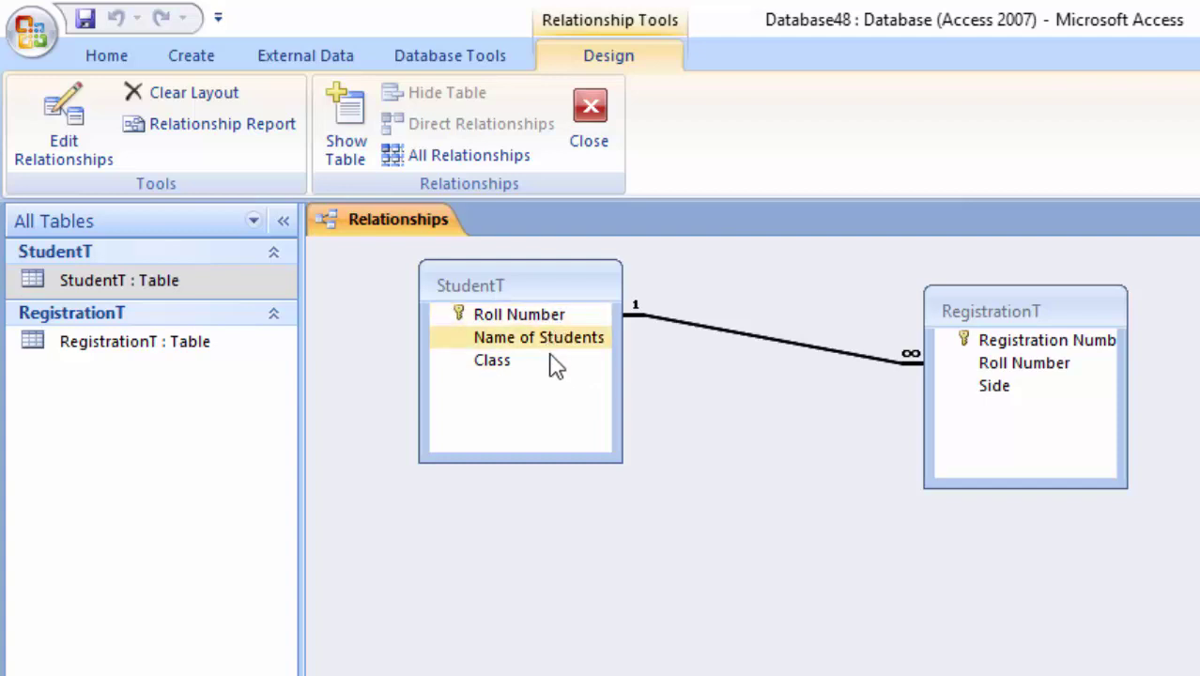
left_click(556, 362)
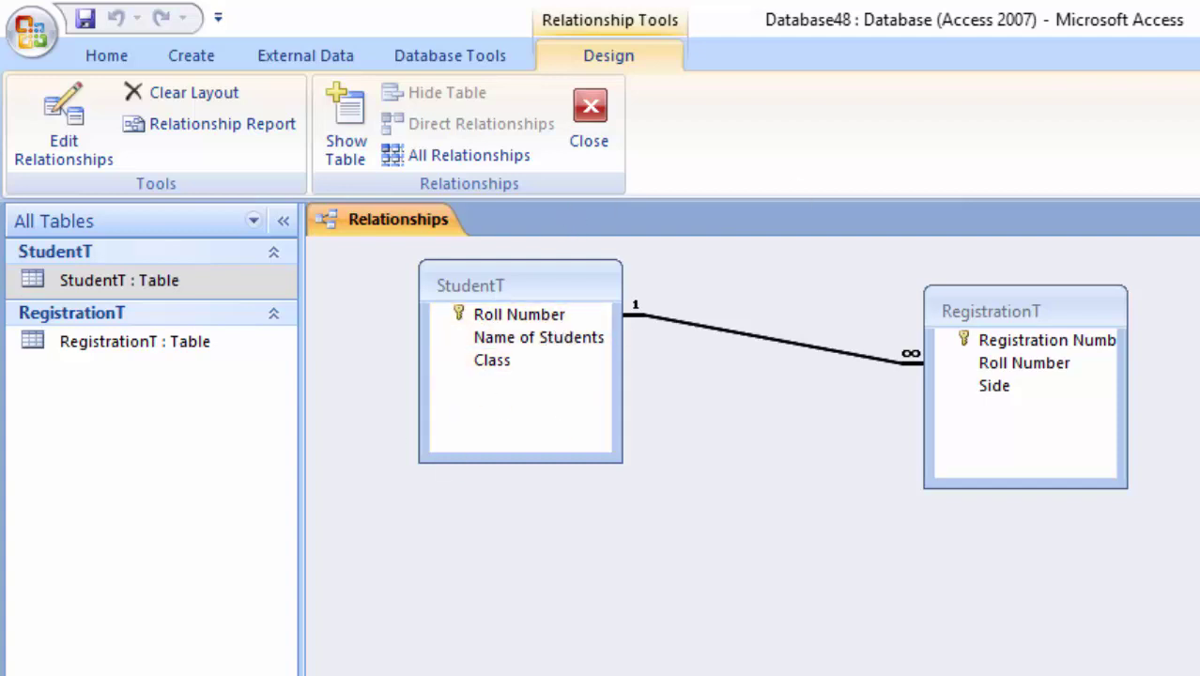
key("ctrl+F4")
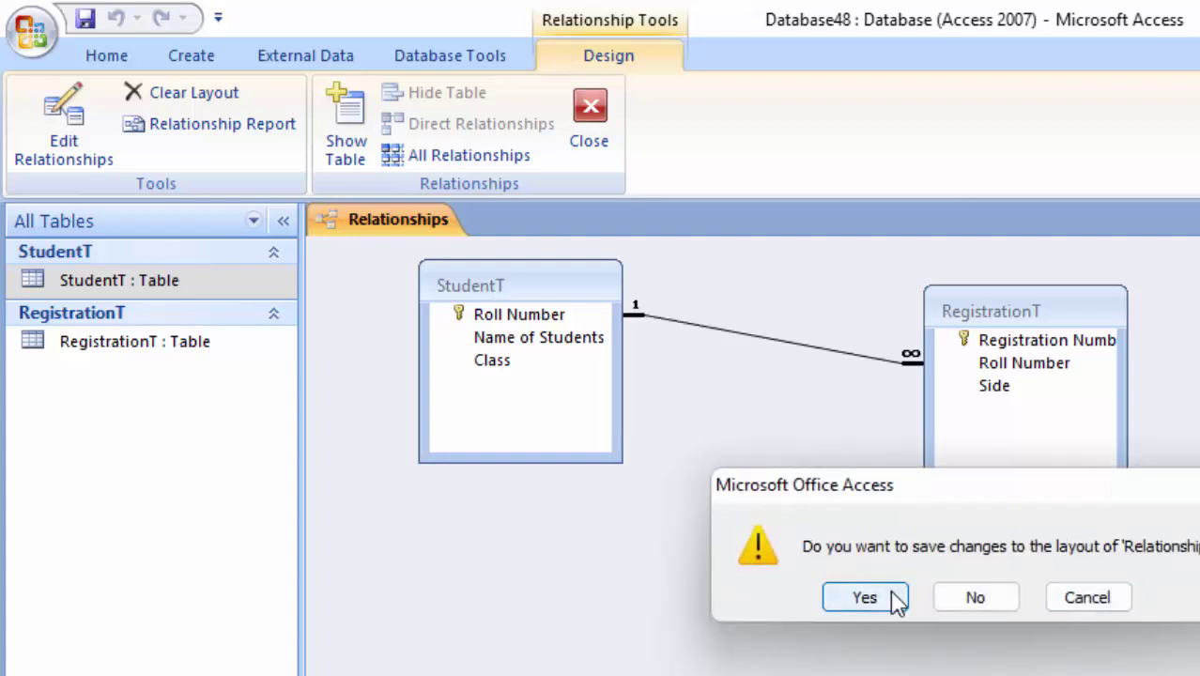
left_click(892, 594)
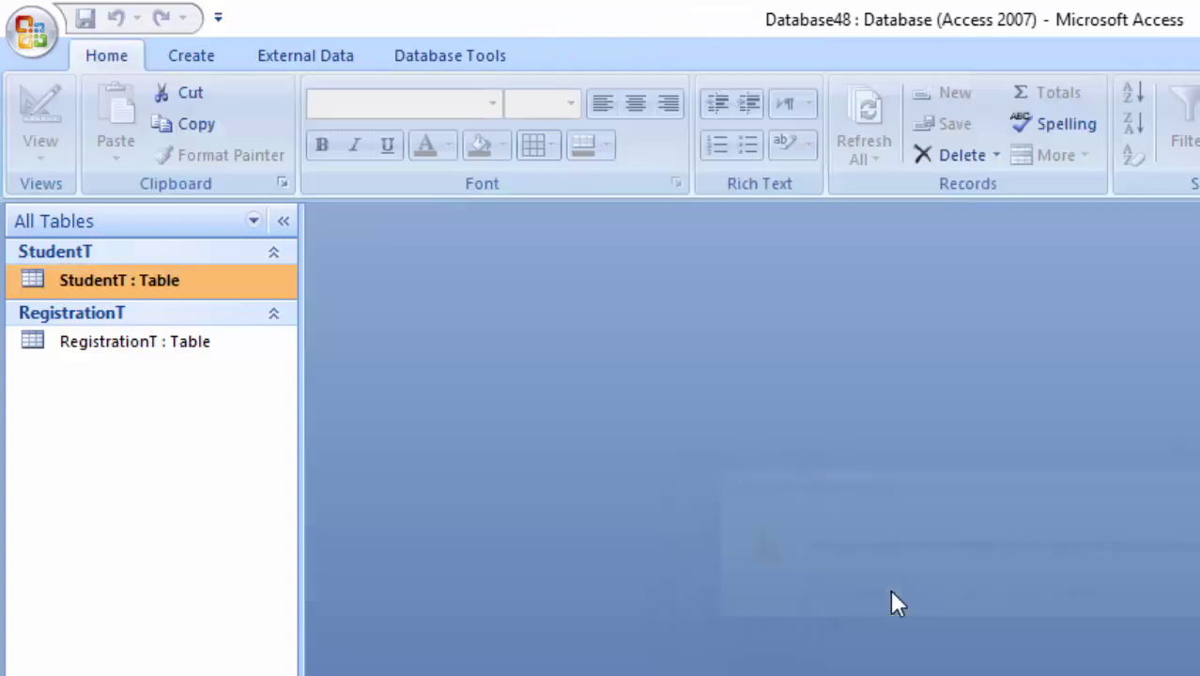
Open StudentT, widen the Roll Number column, and expand record 1 to reveal registration T120, Science.
double_click(217, 290)
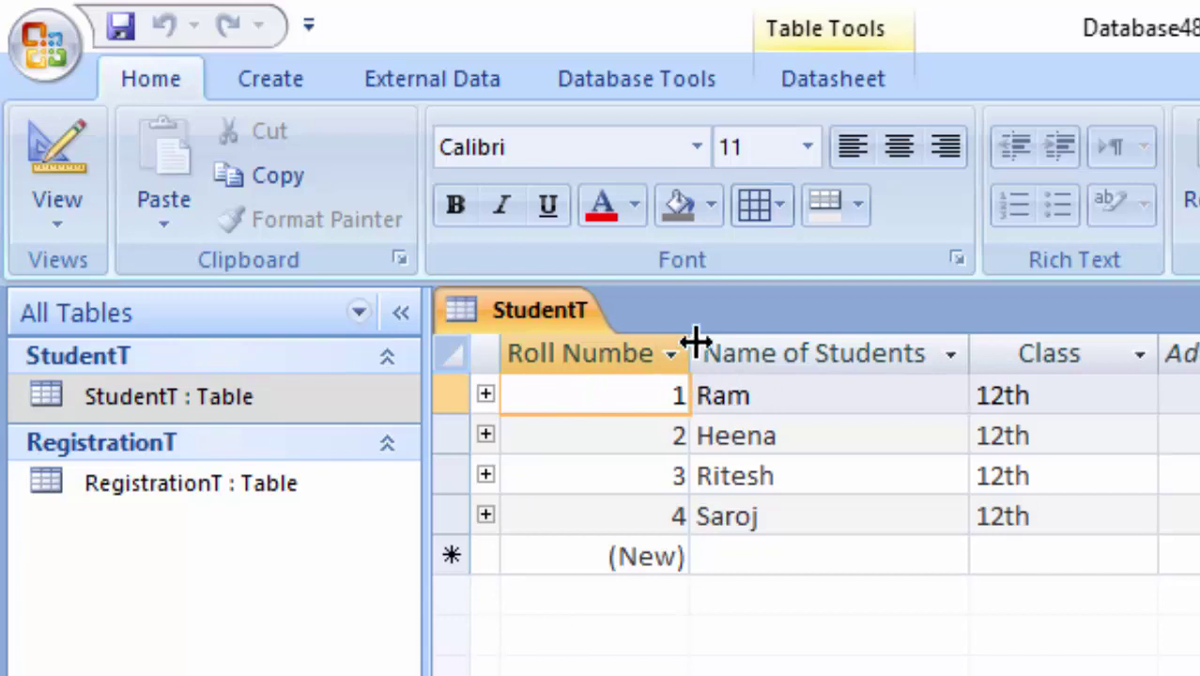
left_click_drag(691, 340, 761, 521)
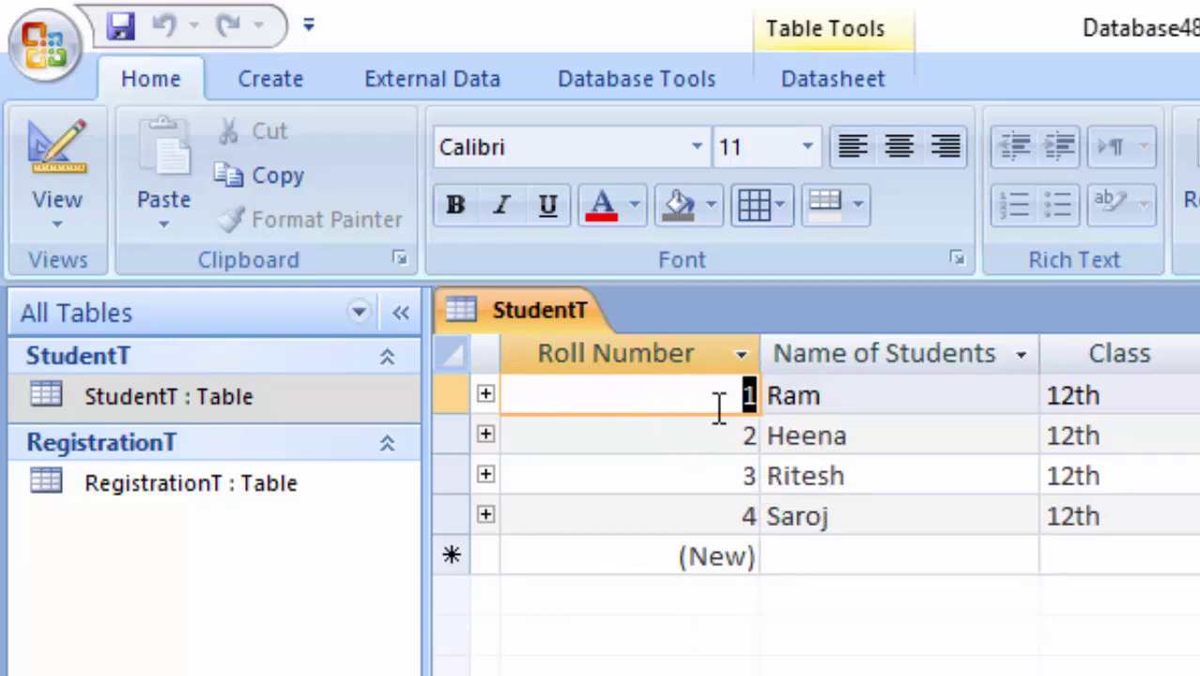
left_click(486, 396)
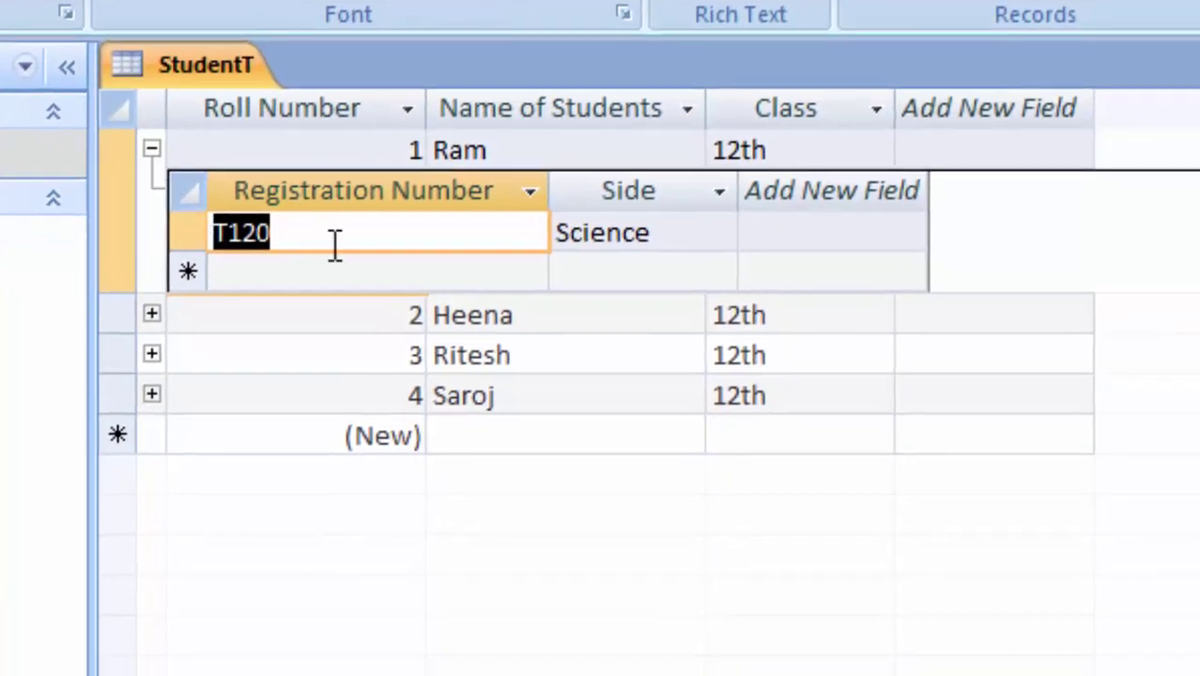
left_click(336, 242)
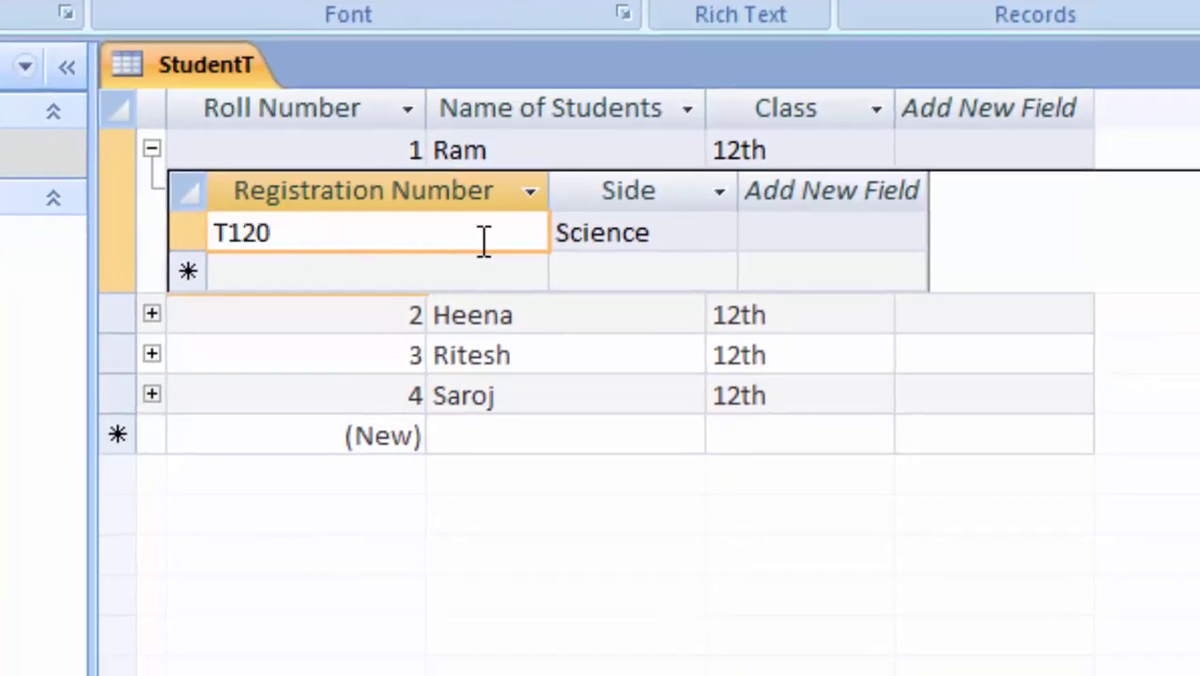